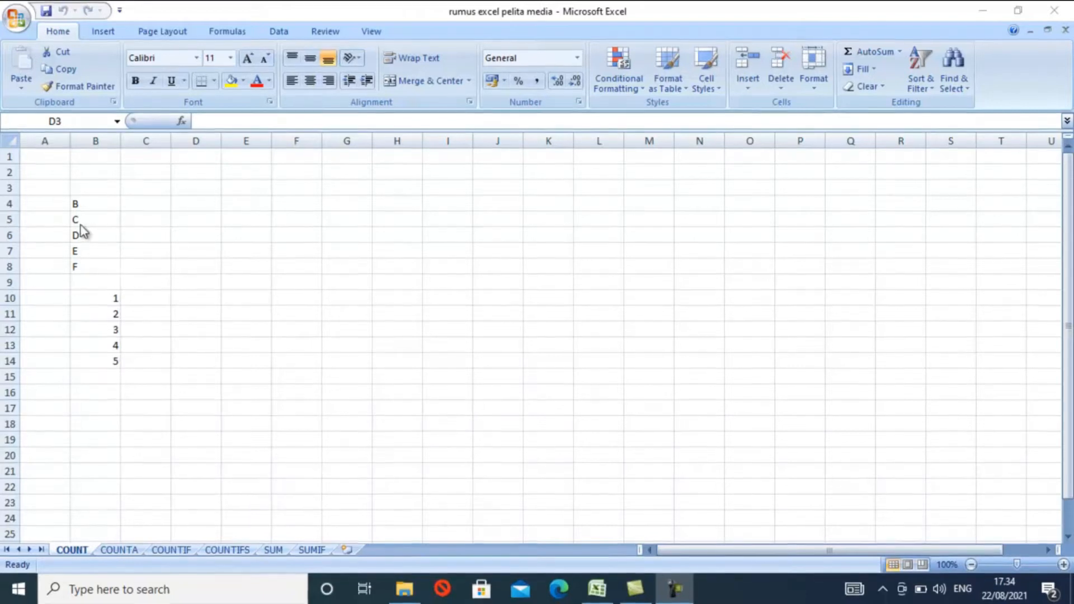
Step: In cell D4 of the COUNT sheet, enter a COUNT formula over the range B4:B14
click(88, 203)
click(88, 202)
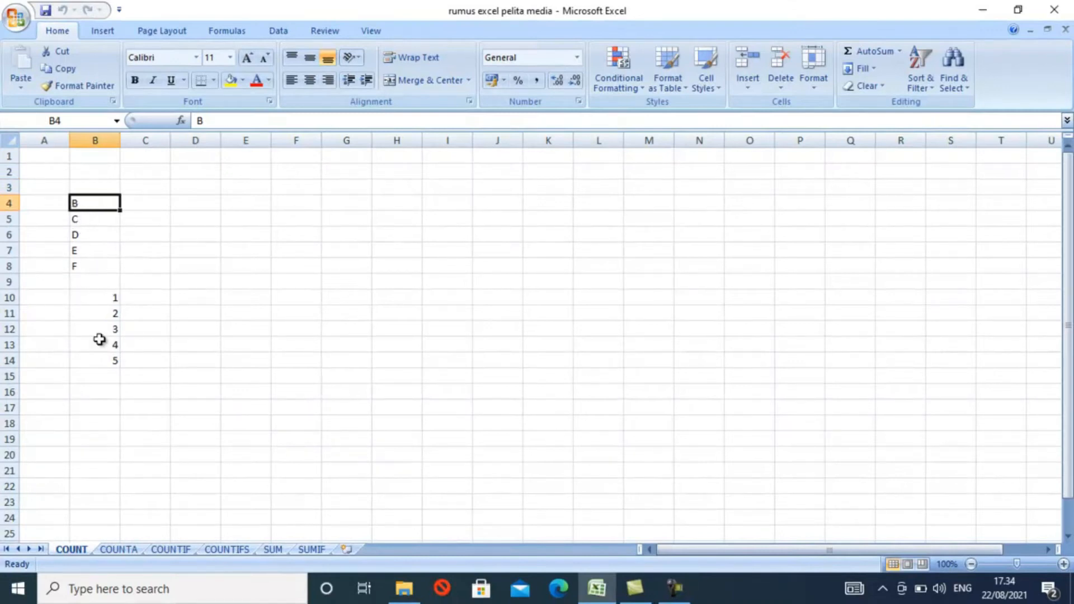
click(194, 204)
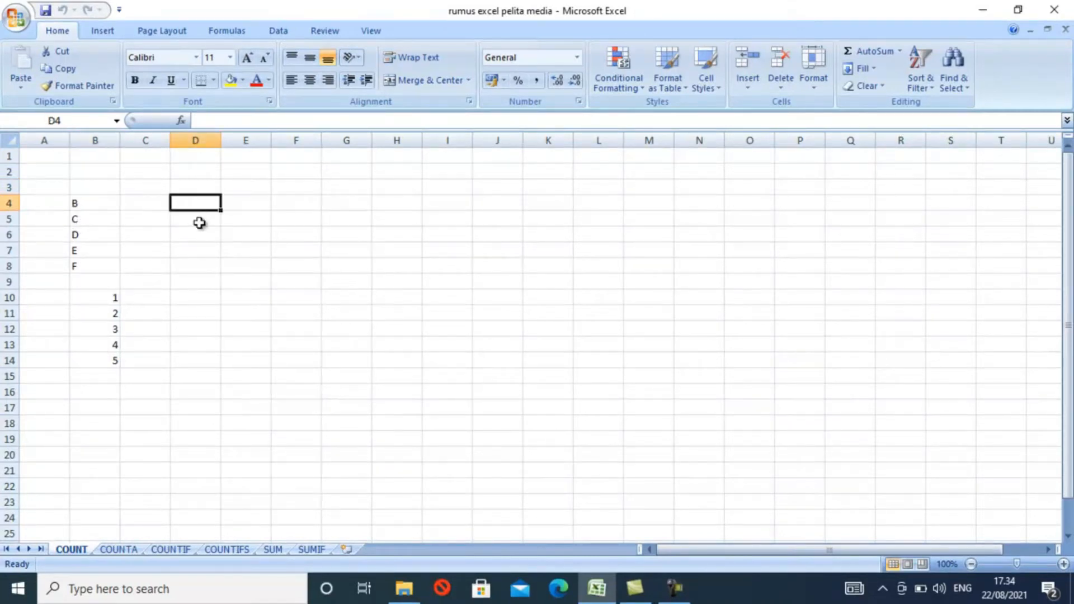
text(=CO)
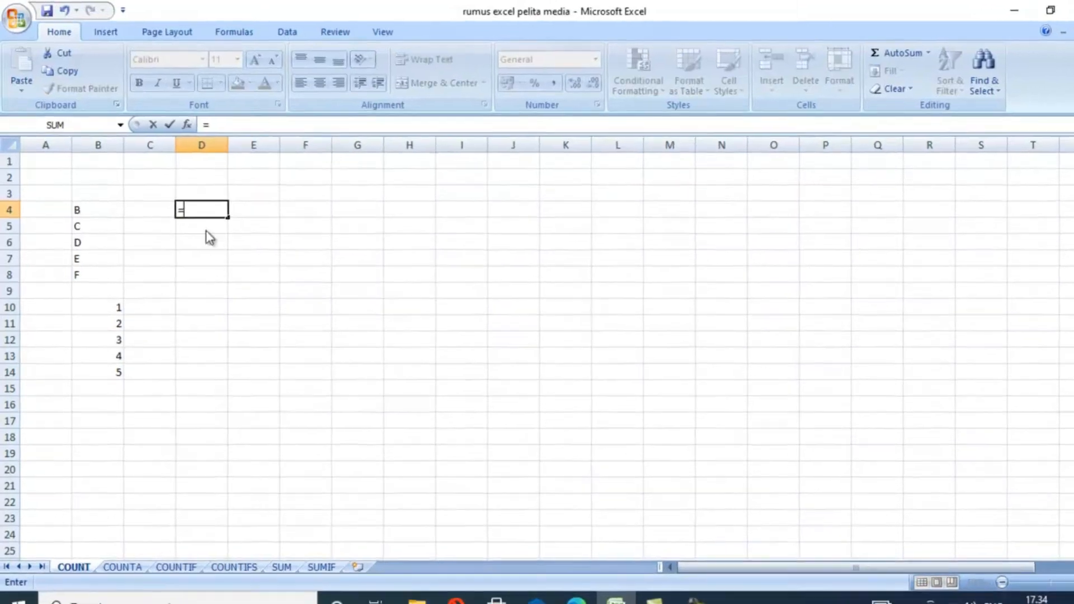
text(UNT)
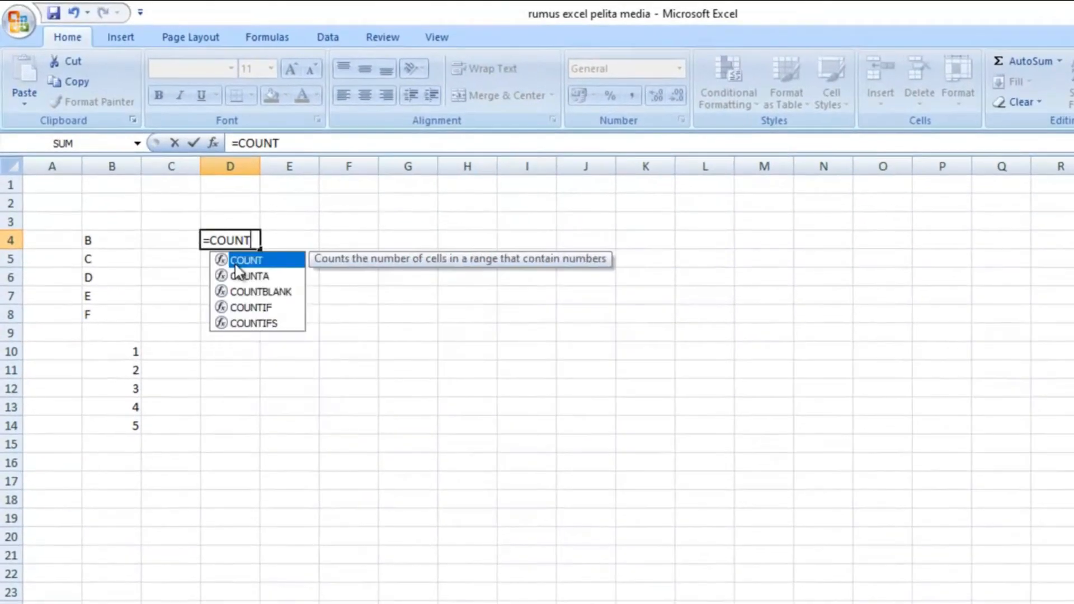
text(()
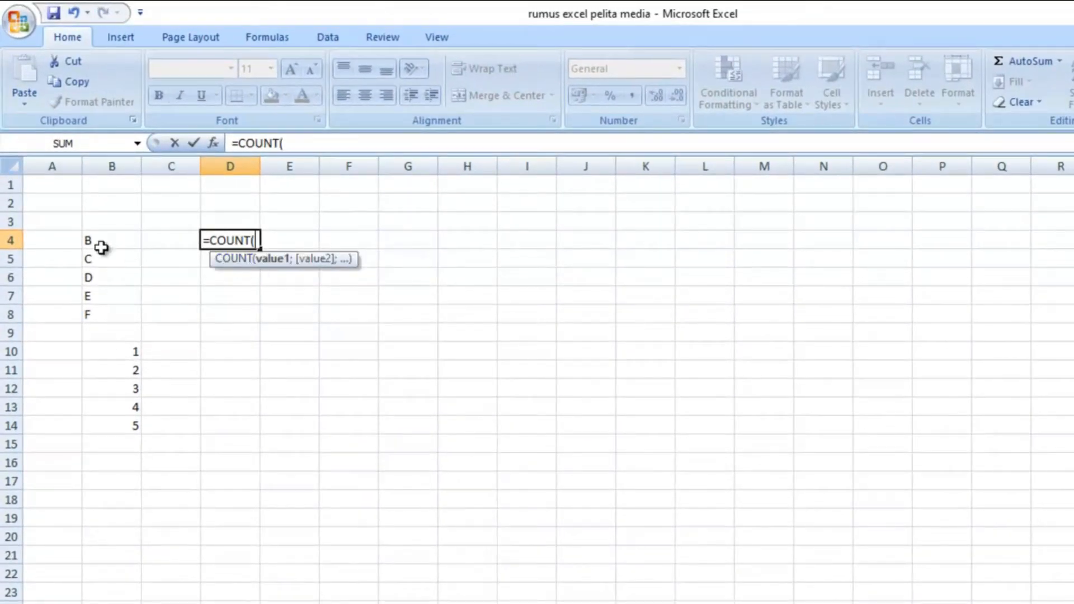
drag(108, 239, 128, 421)
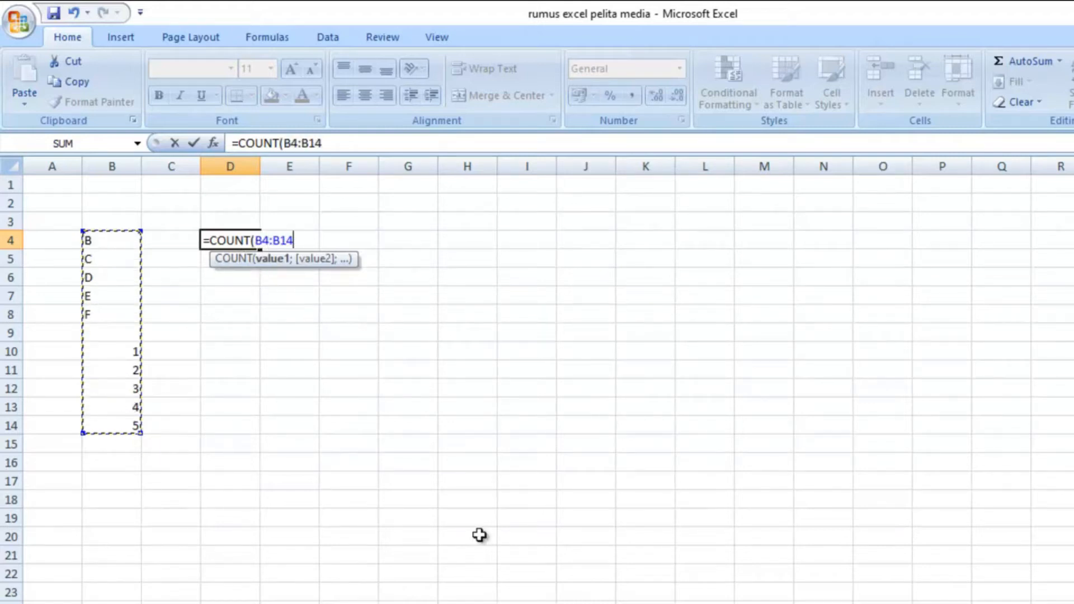
key(Return)
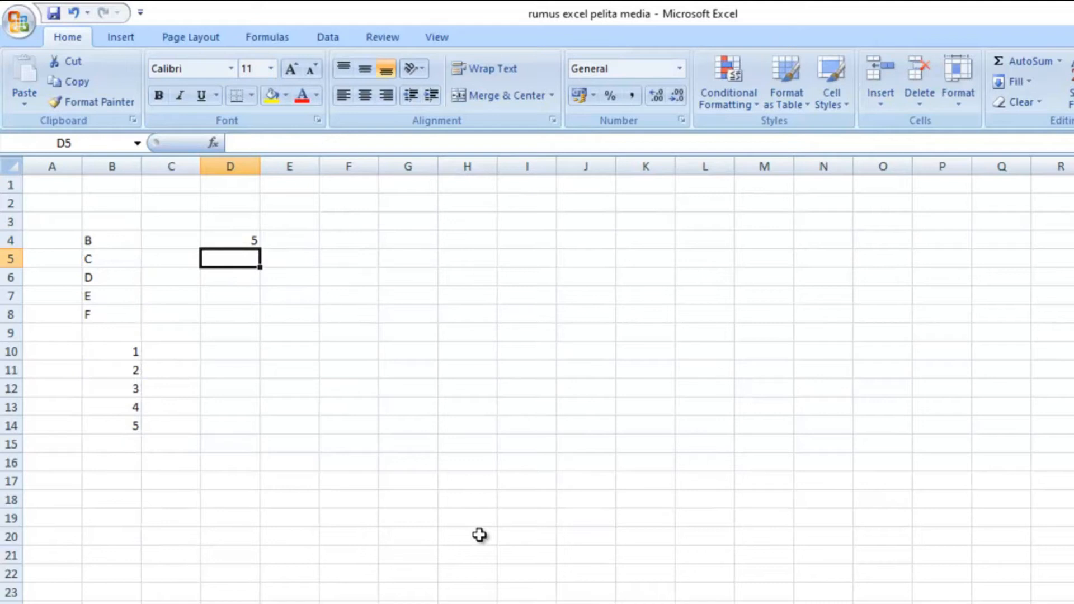
Step: Review the COUNT formula in D4 against the numeric cells B10 to B14 that it covers
click(246, 239)
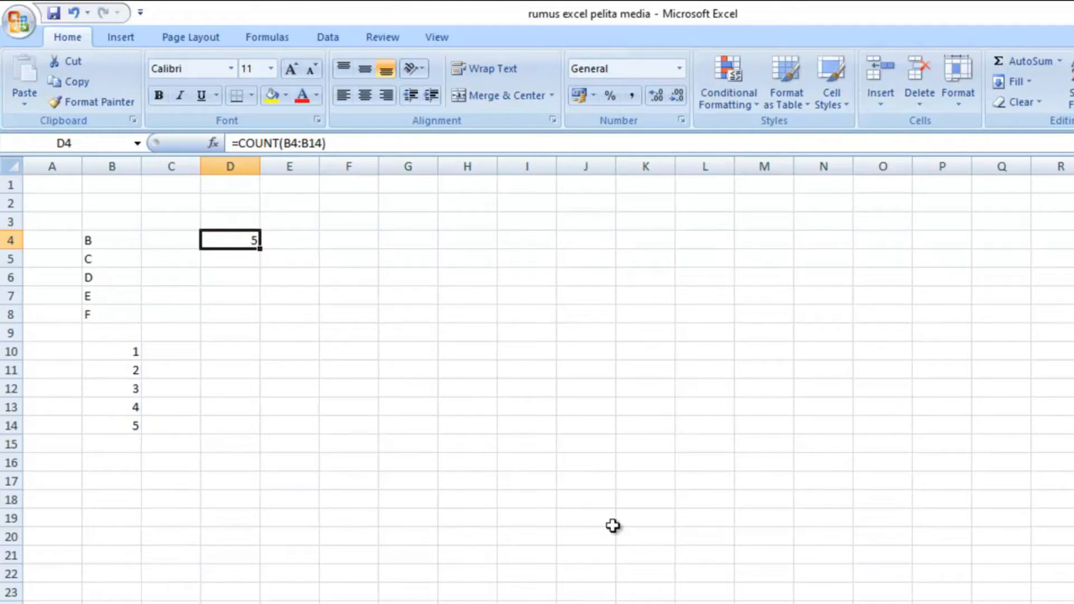
click(117, 352)
click(111, 369)
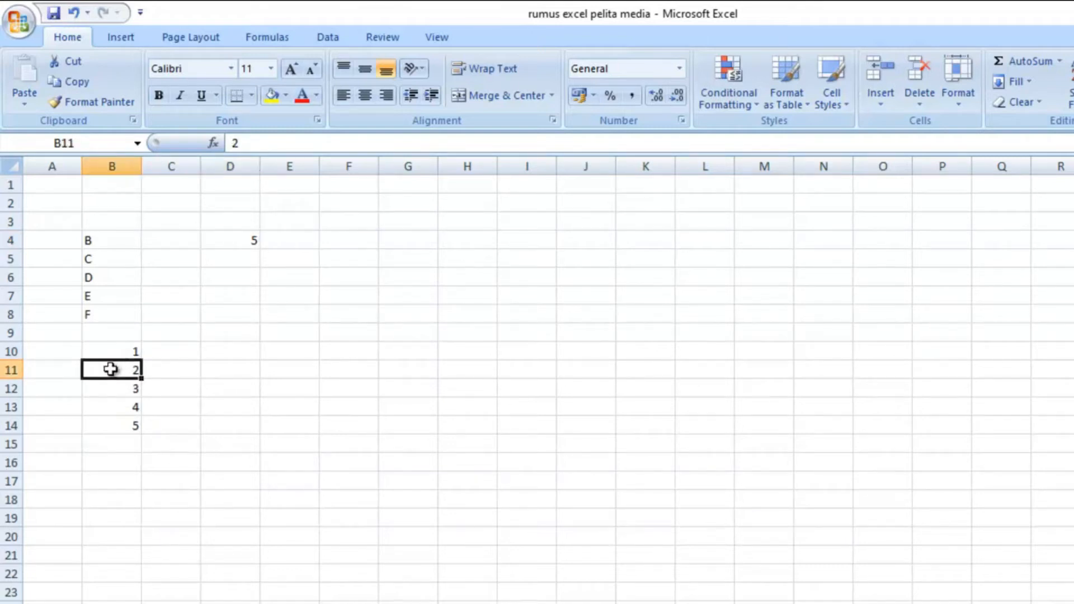
click(112, 402)
click(123, 387)
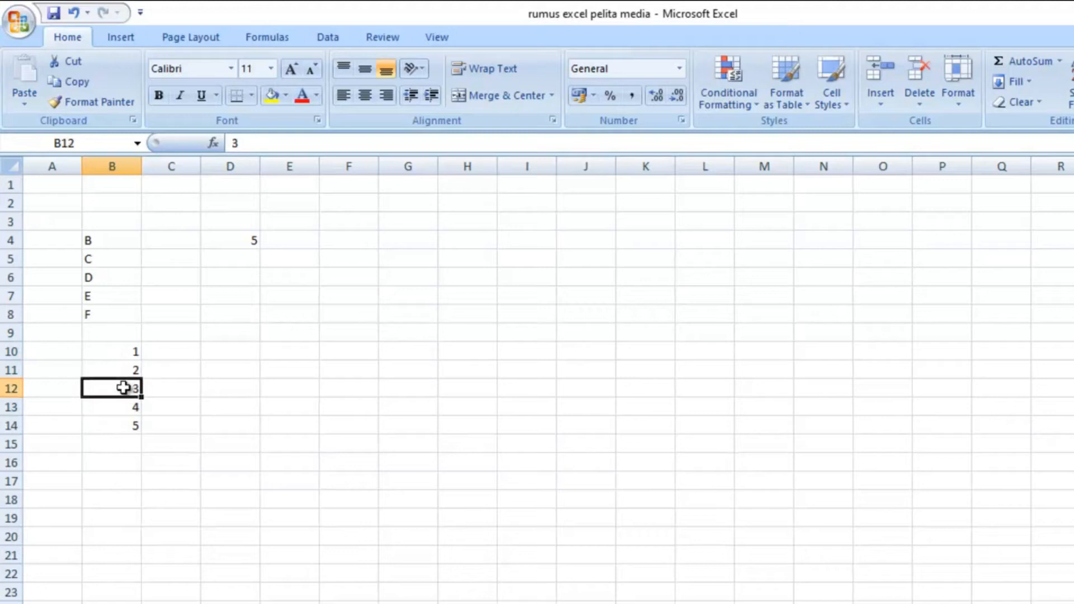
click(113, 405)
click(114, 426)
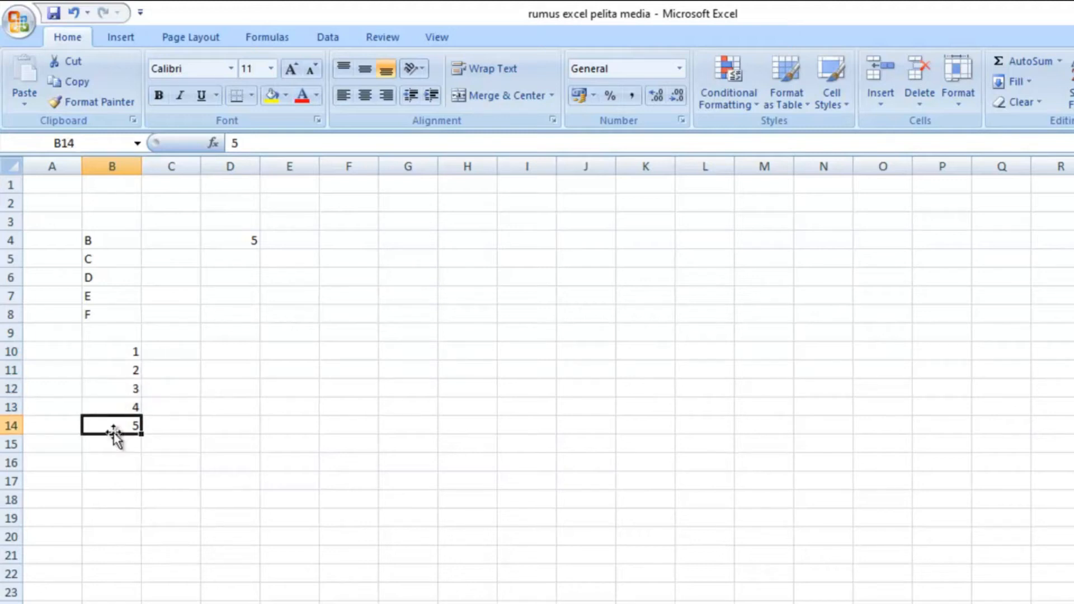
click(249, 239)
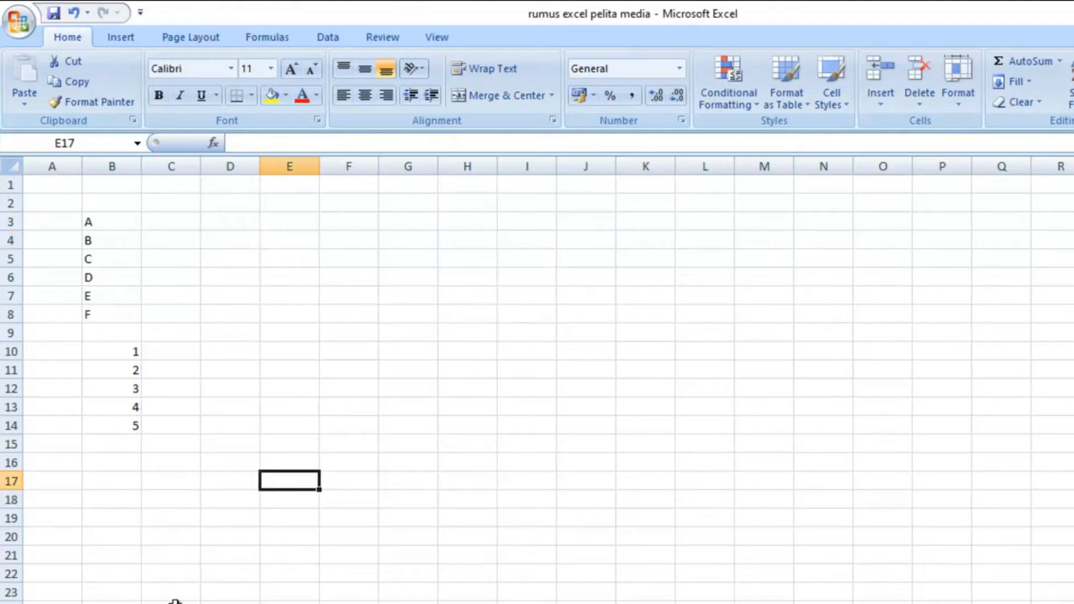
Step: In cell D3 of the COUNTA sheet, enter a COUNTA formula over the range B3:B14
click(246, 223)
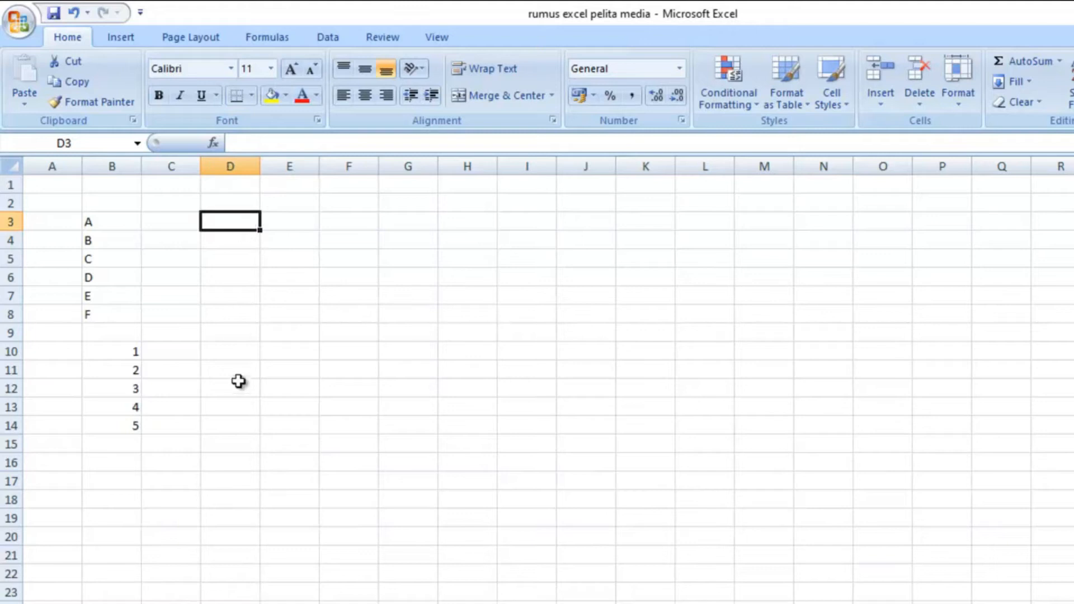
text(=CO)
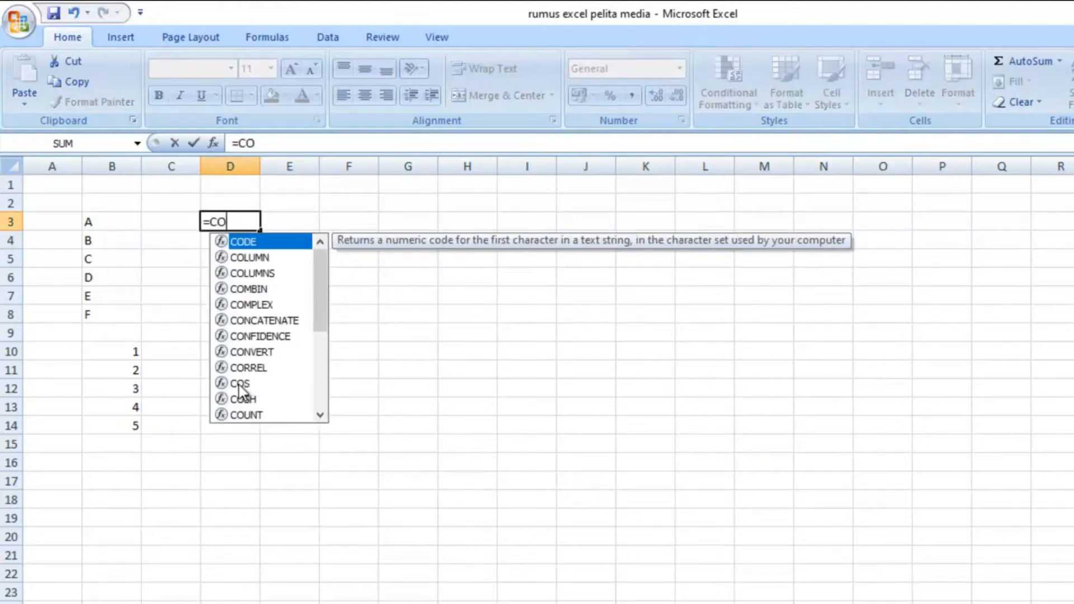
text(UNTA)
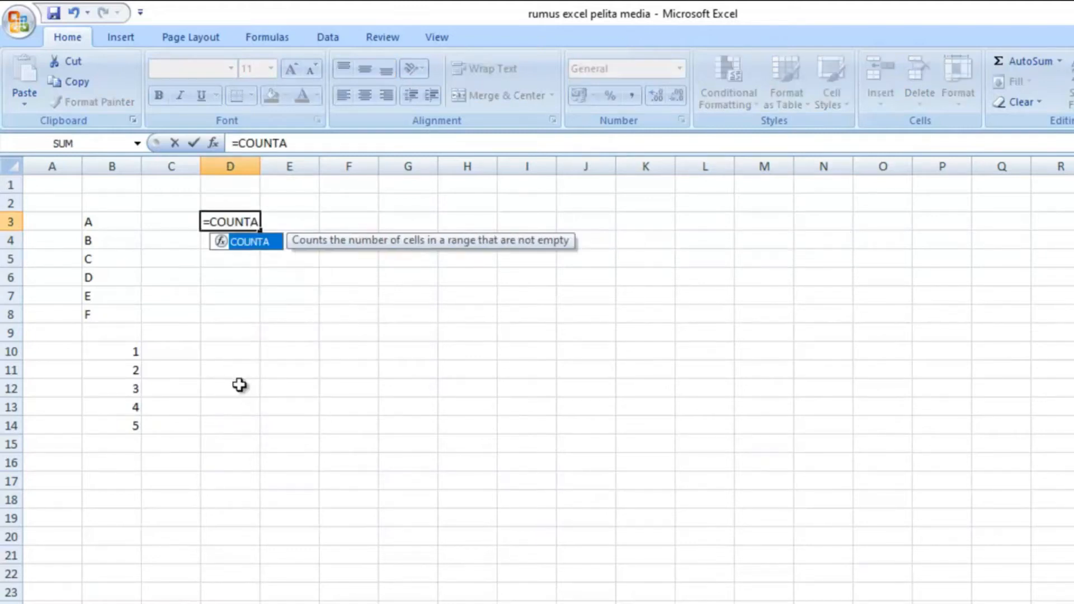
double_click(267, 245)
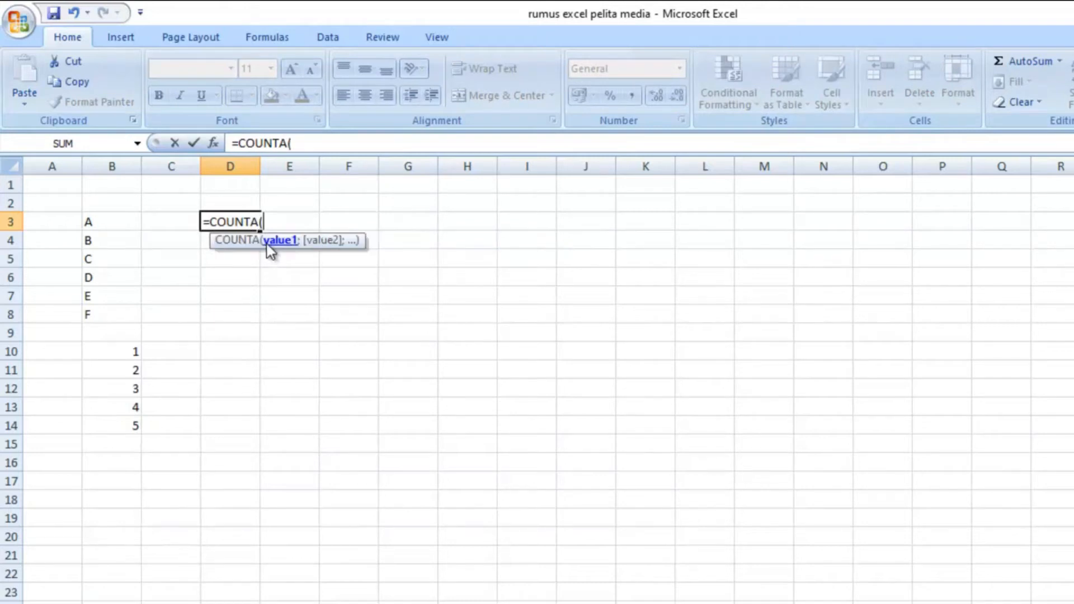
drag(105, 222, 109, 425)
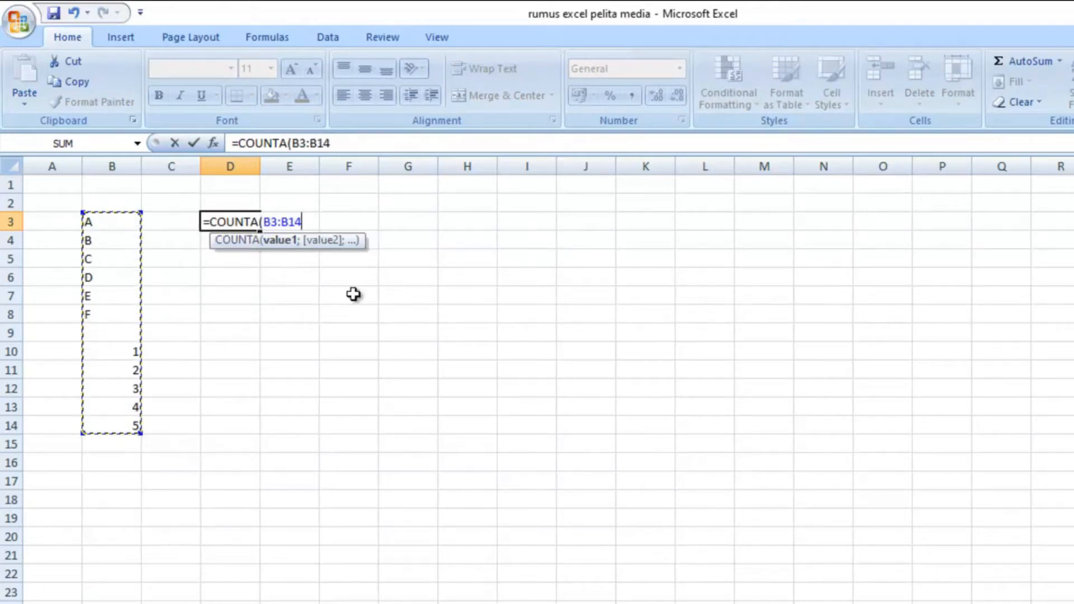
key(Return)
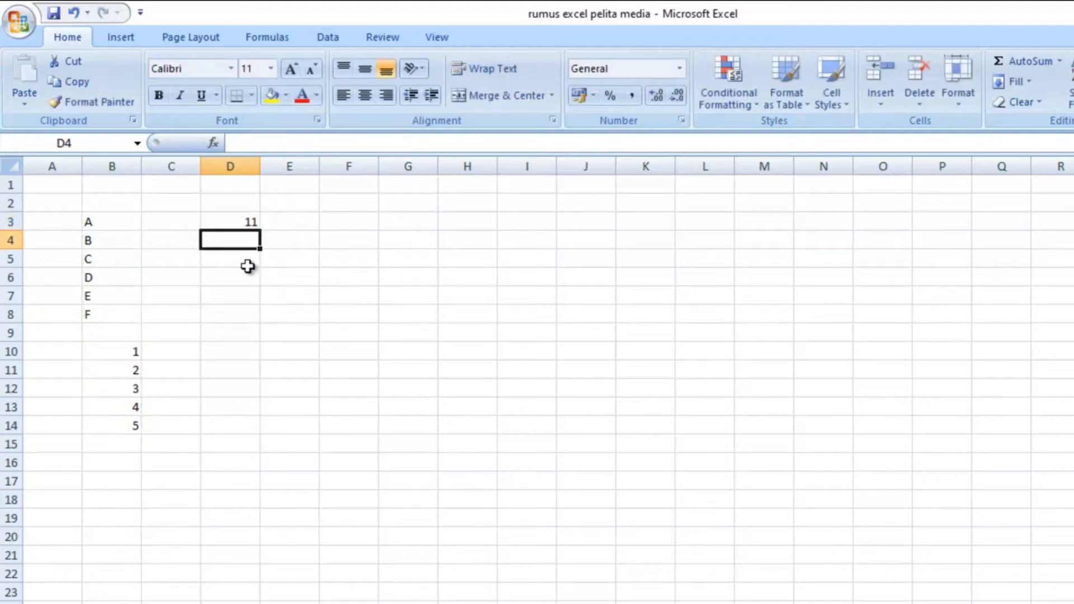
Step: Review the COUNTA formula in D3 against the filled letter and number cells in B3:B14
click(240, 220)
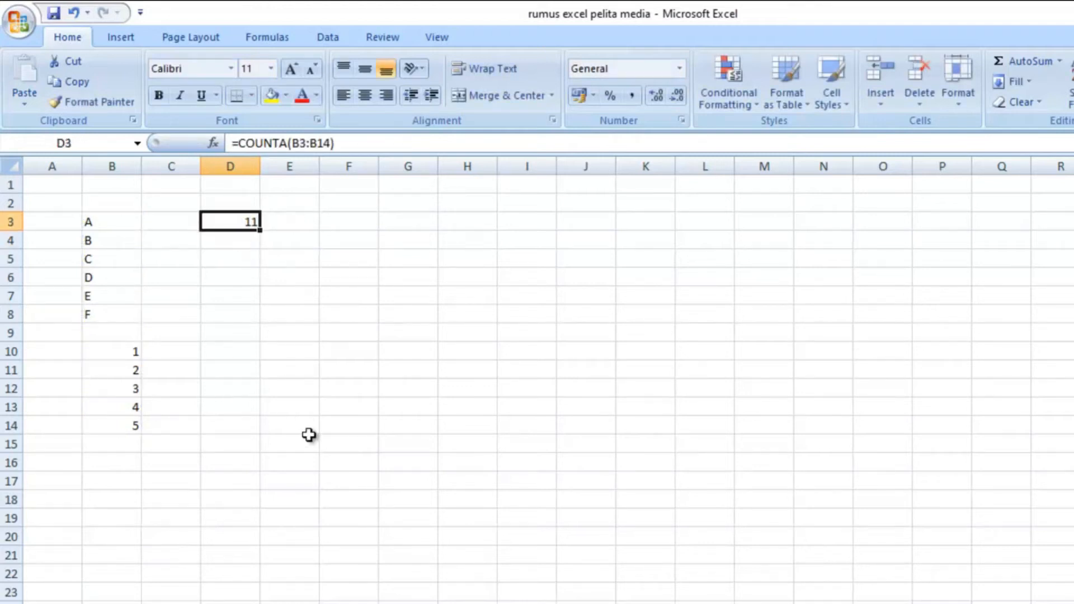
click(99, 229)
click(115, 240)
click(106, 271)
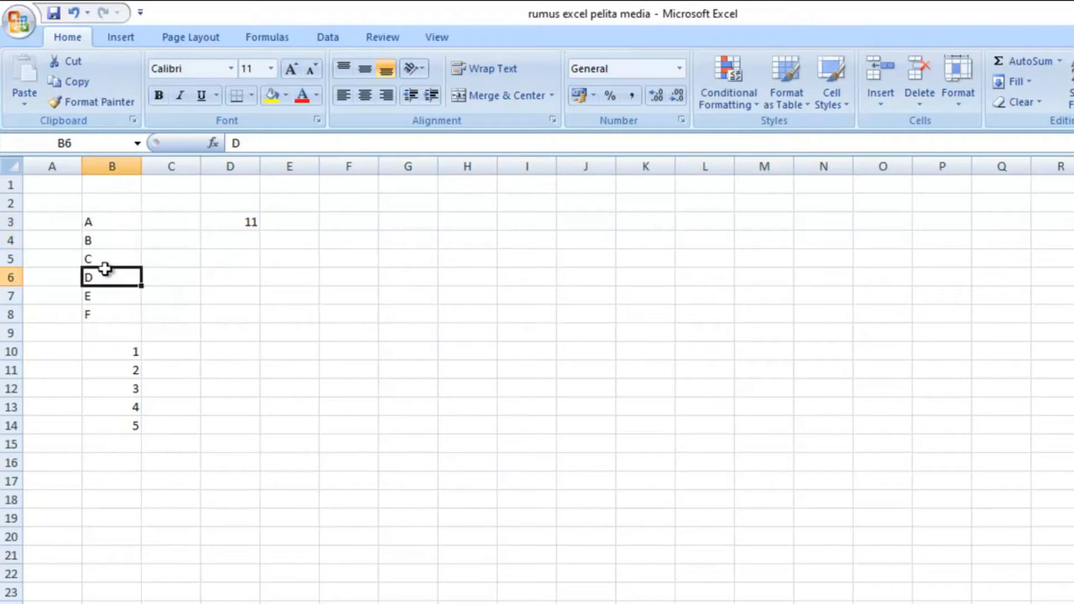
click(110, 260)
click(108, 271)
click(106, 299)
click(102, 315)
click(128, 352)
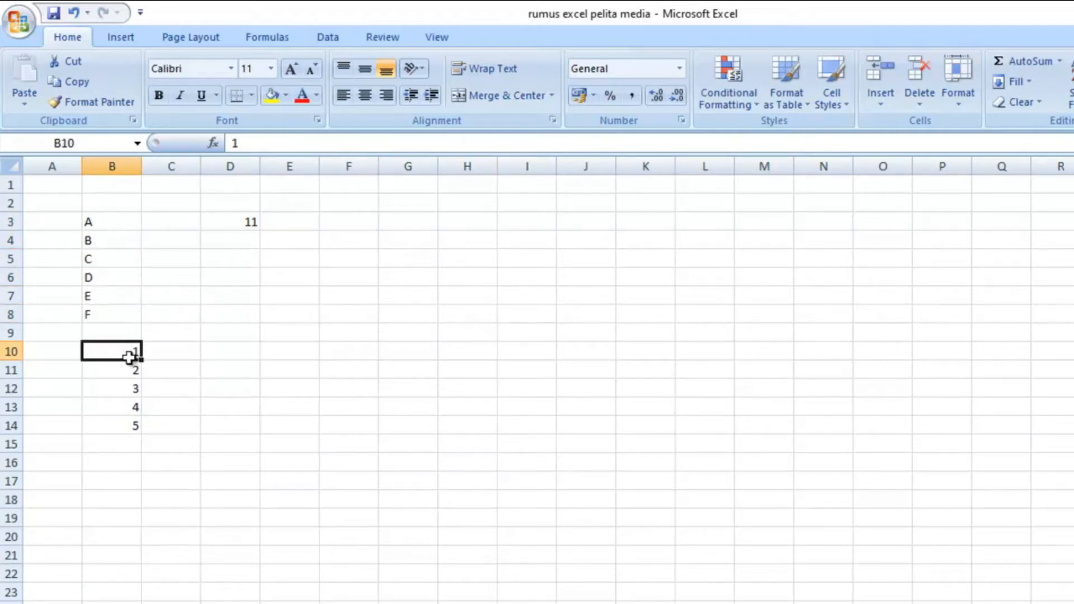
click(126, 375)
click(123, 393)
click(121, 410)
click(125, 423)
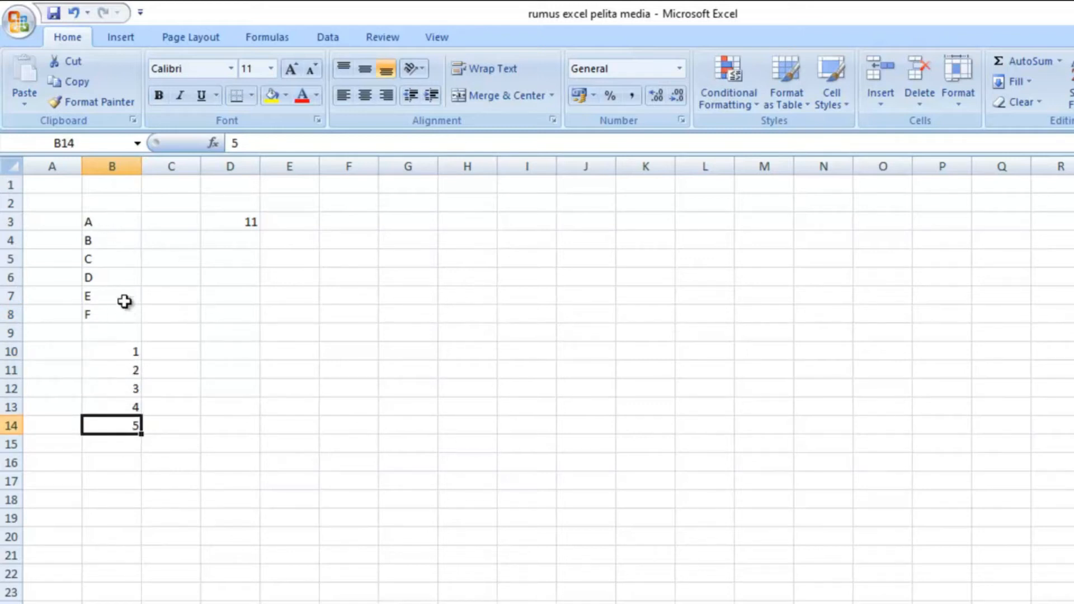
Step: Clear the letter B from cell B4 and check the COUNTA formula cell D3
click(100, 241)
key(BackSpace)
key(Return)
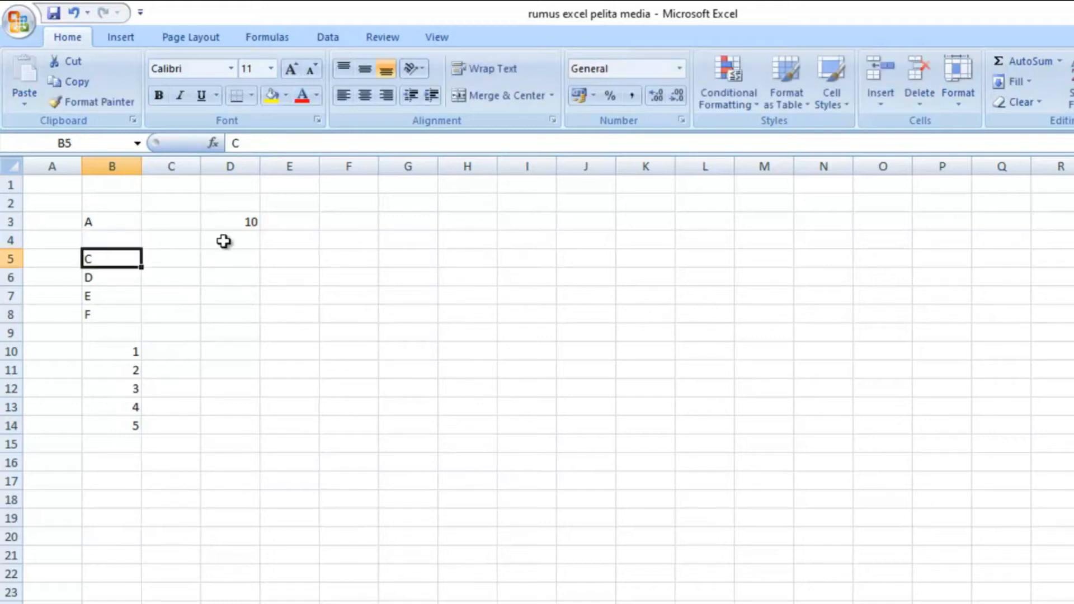
click(241, 221)
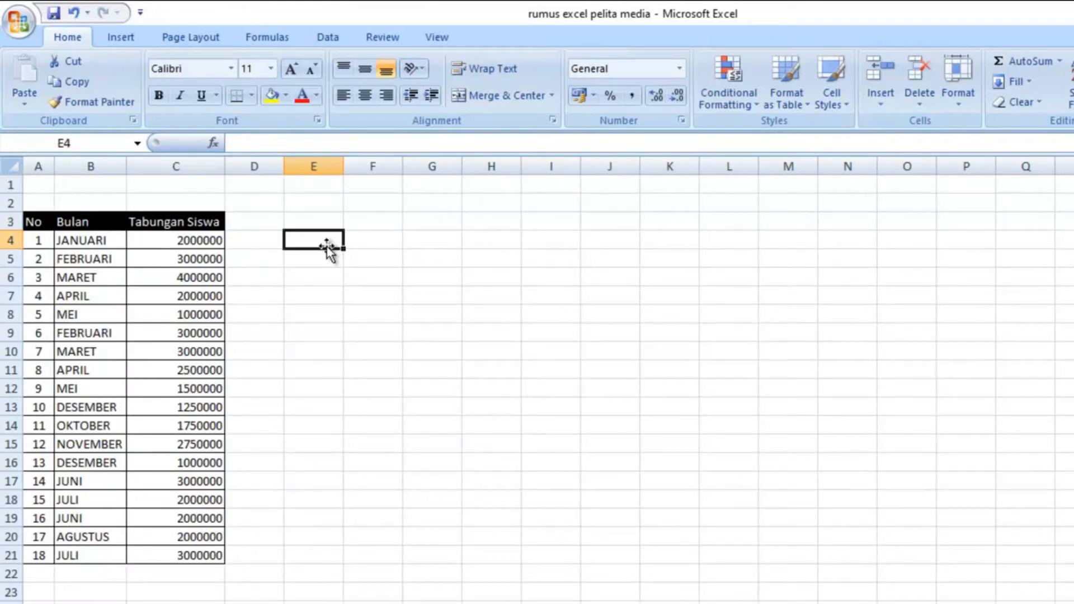
Step: In cell E4 beside the student savings table, enter a COUNTIF formula over B4:B21 with the criterion "JANUARI", and compare it with B4
text(=COUNT)
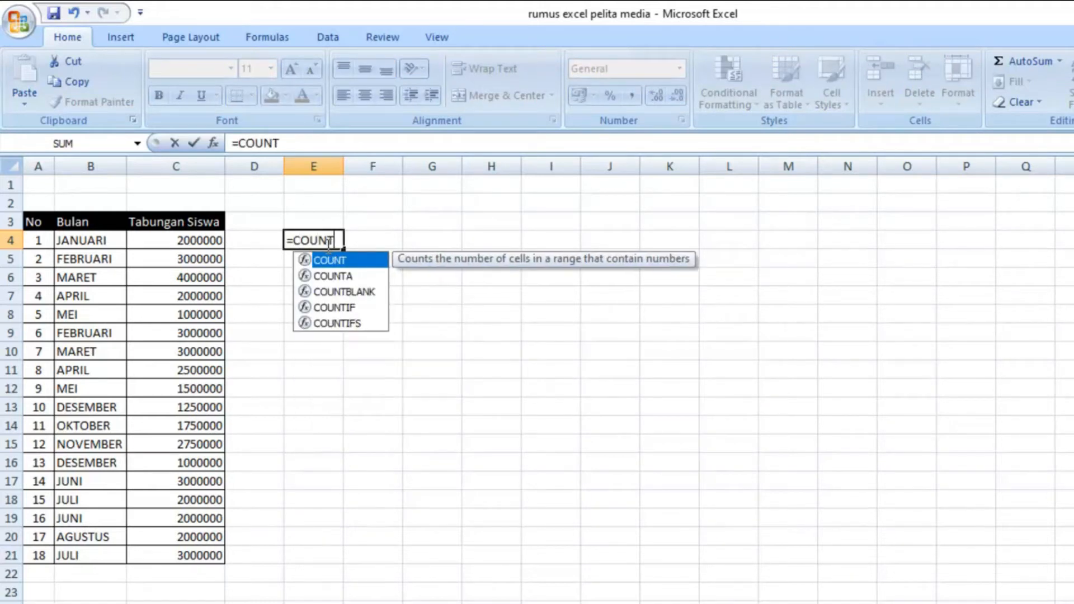
double_click(344, 308)
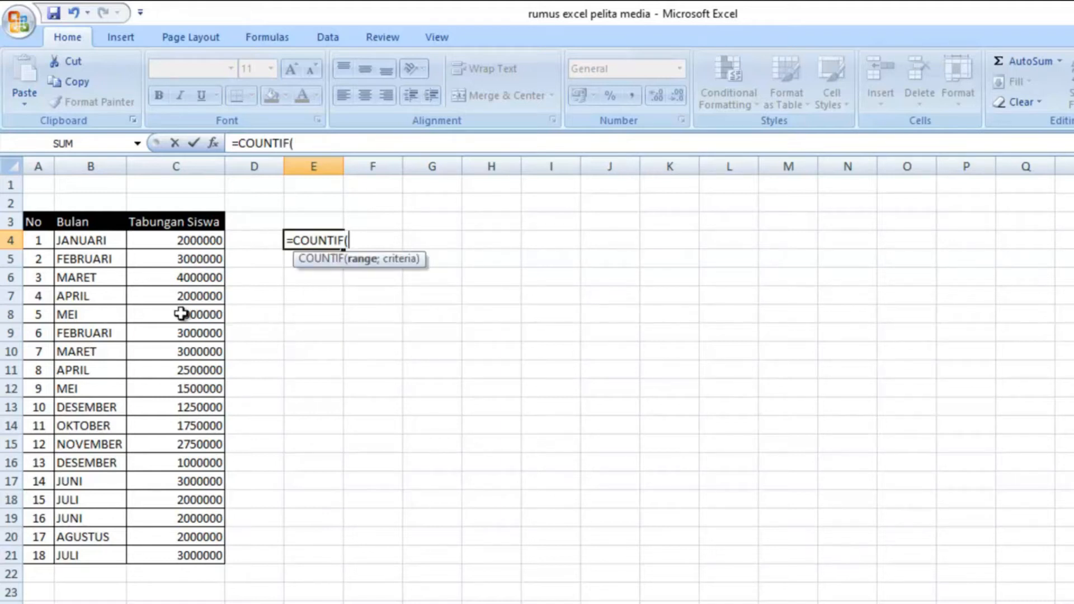
click(103, 241)
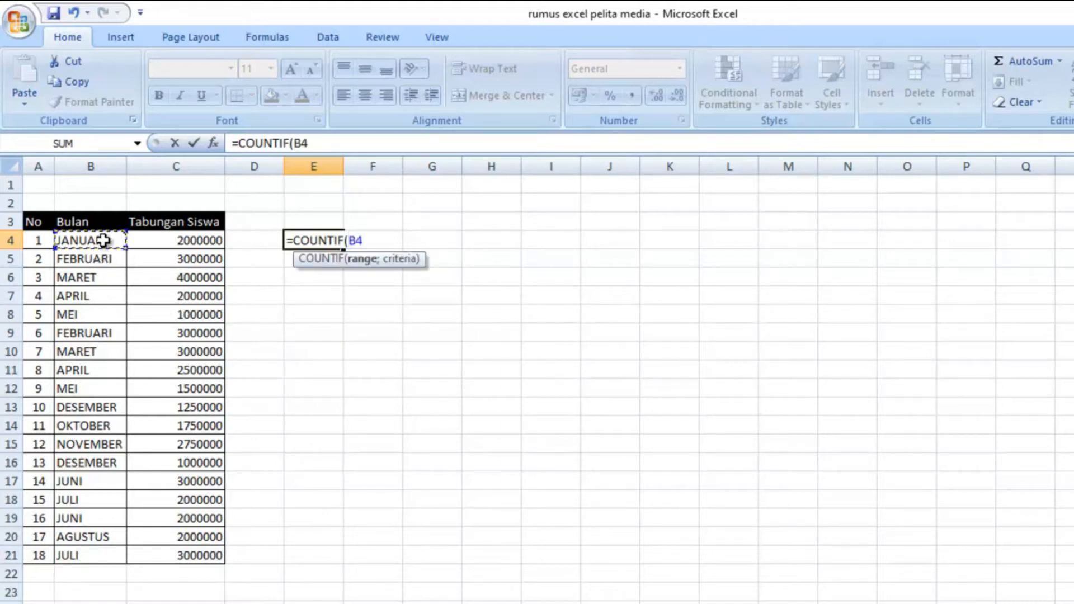
drag(104, 241, 85, 555)
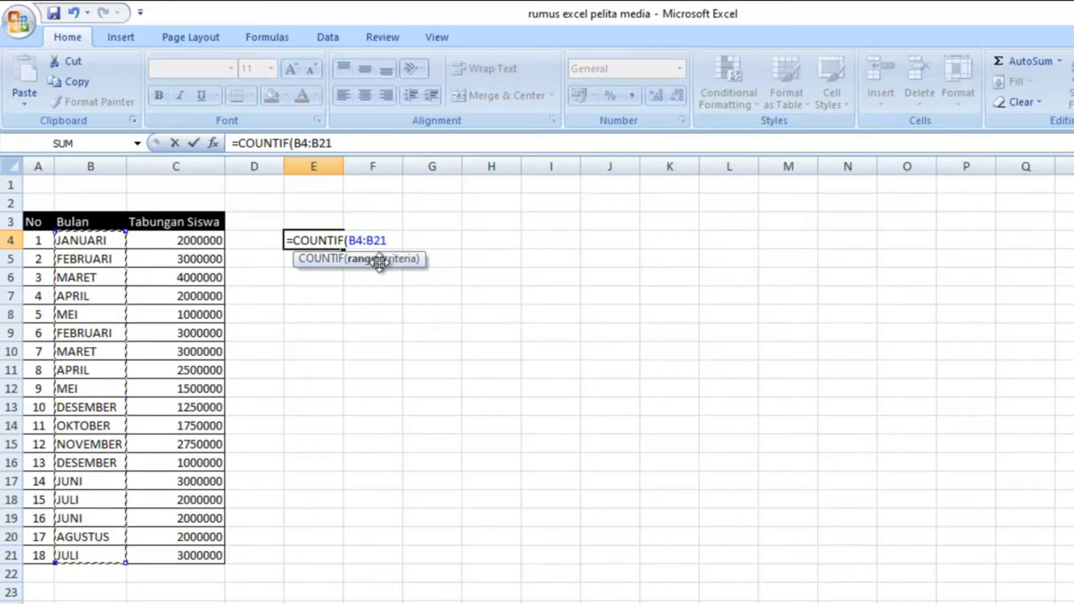
text(;)
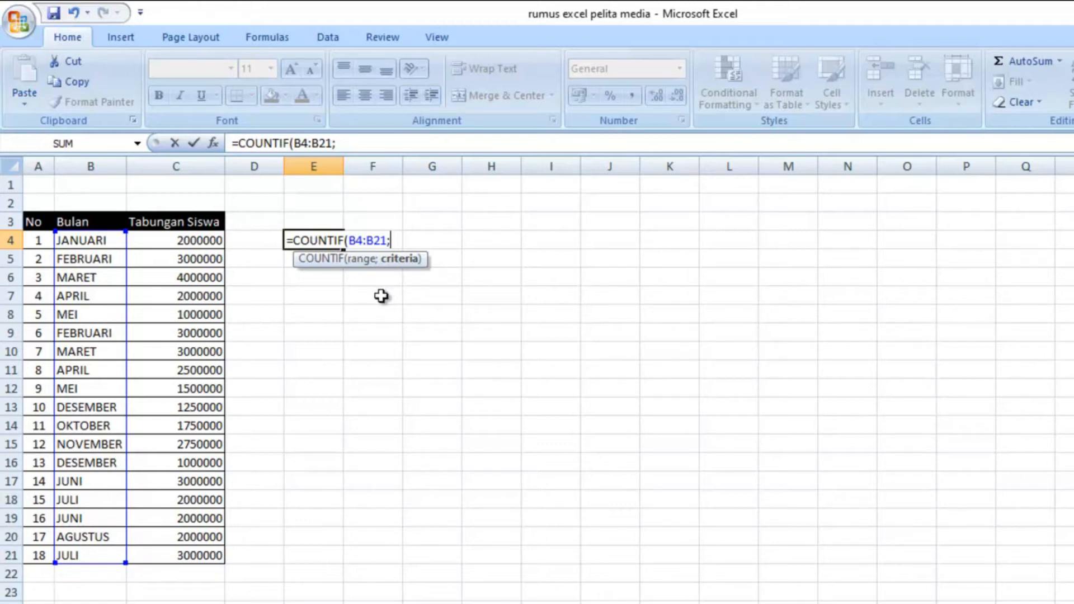
text("JANUARI")
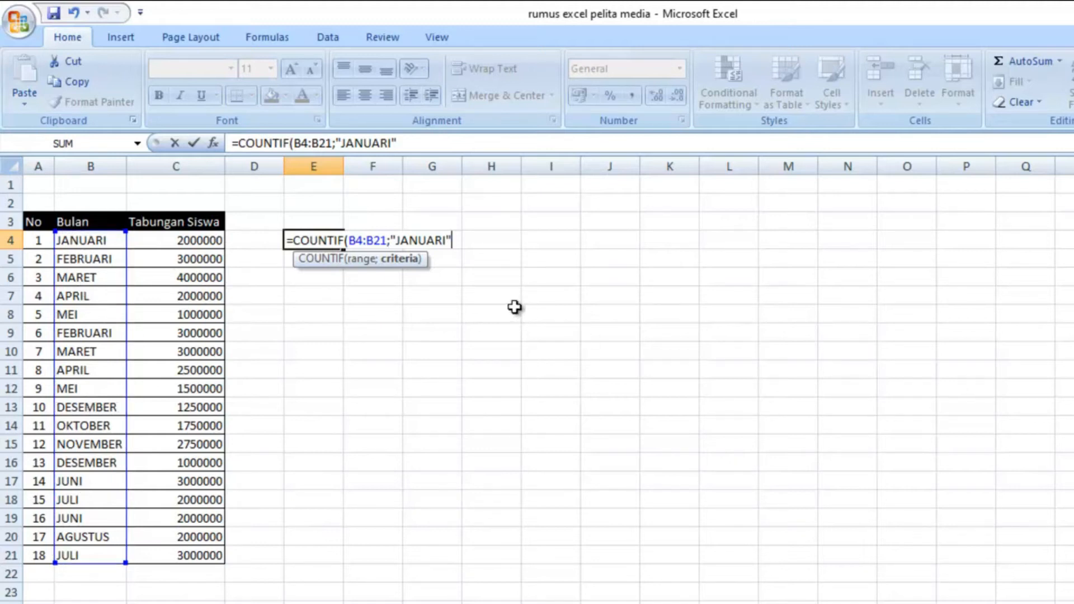
key(Return)
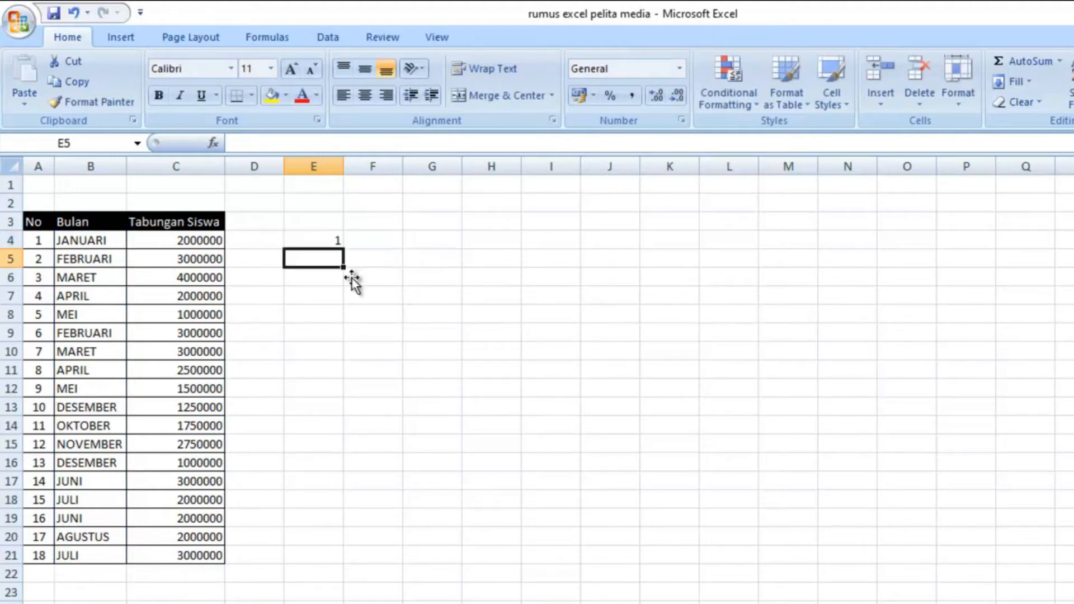
click(319, 243)
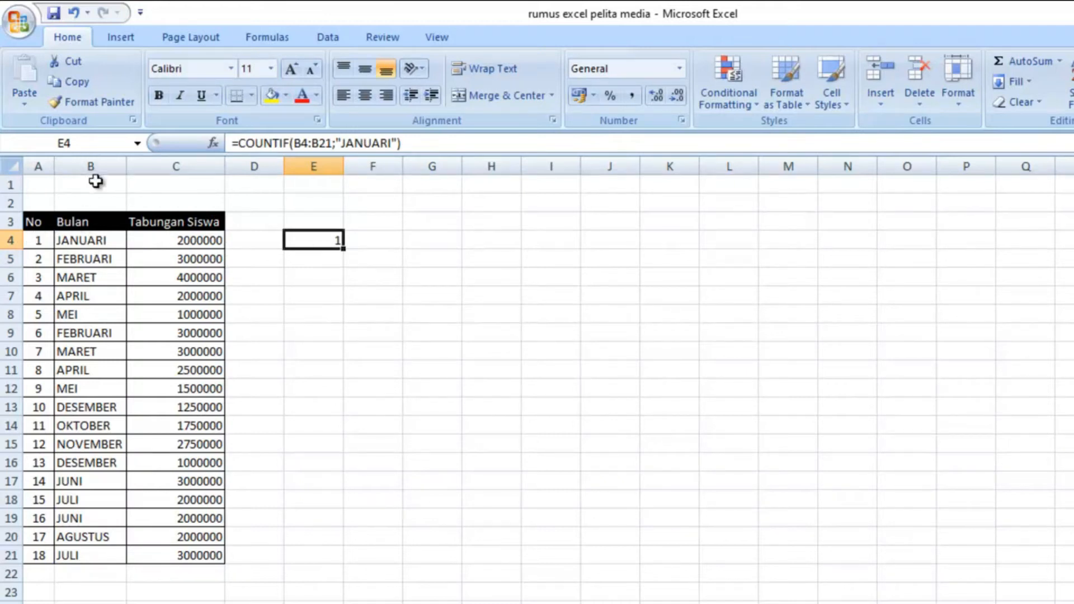
click(79, 242)
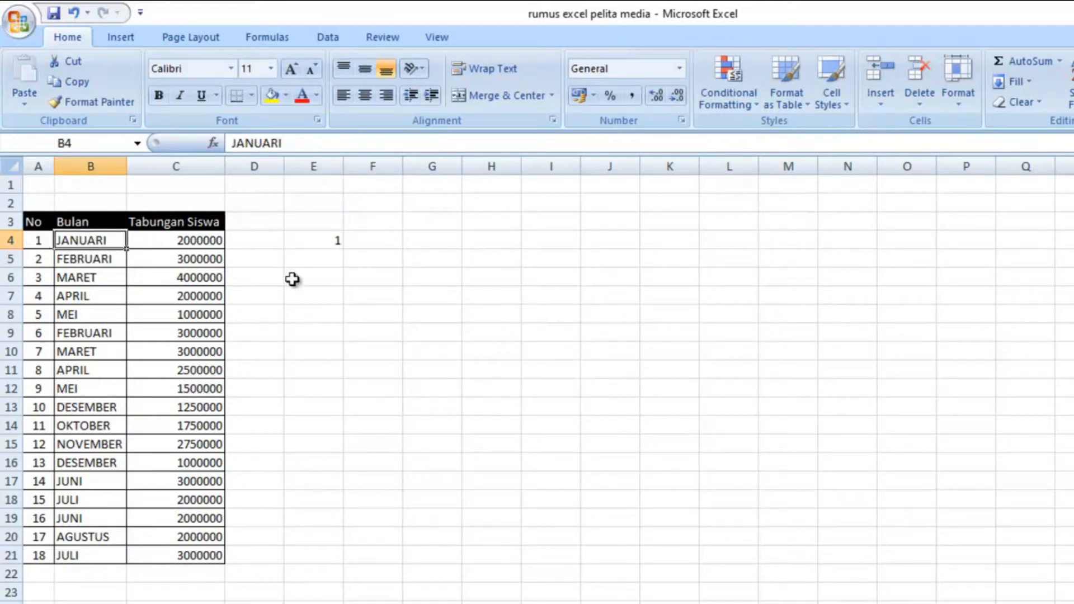
Step: In cell E5, enter a COUNTIF formula over B4:B21 with the criterion "APRIL"
click(314, 261)
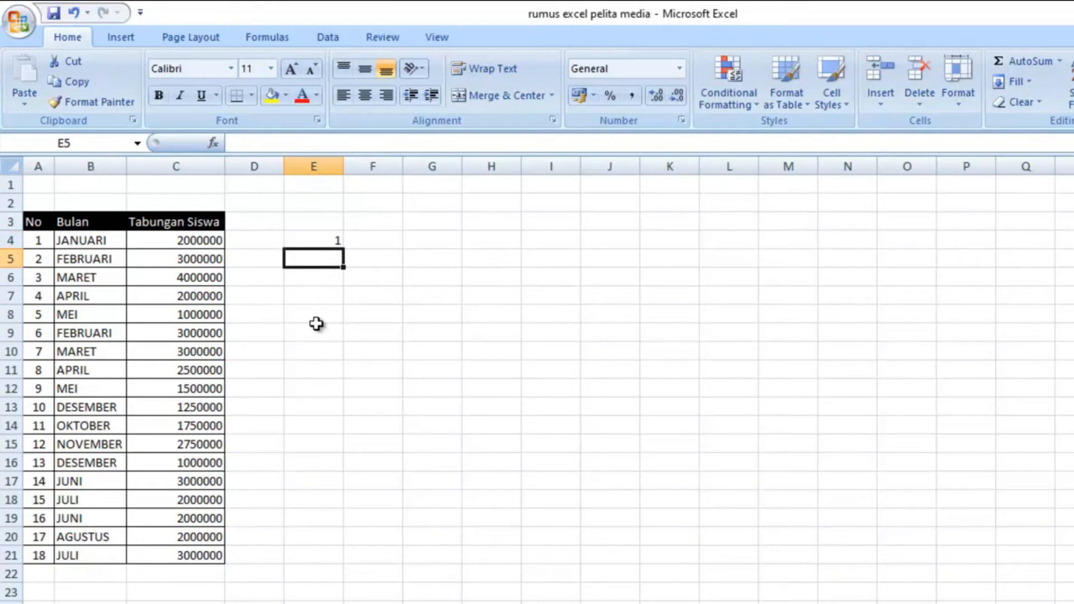
text(=COUNT)
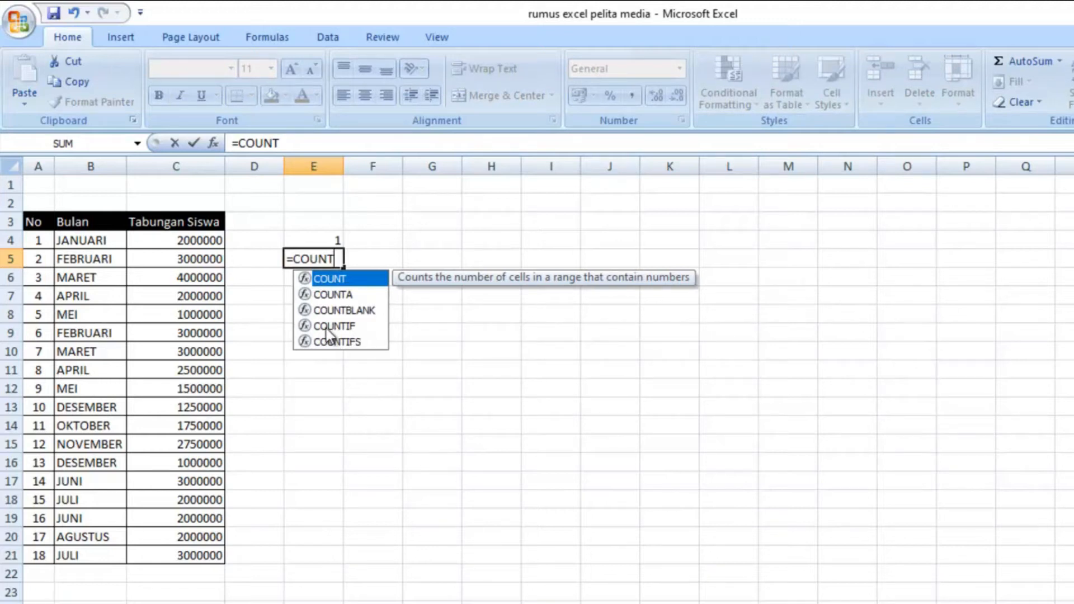
double_click(326, 327)
drag(106, 242, 100, 556)
text(;)
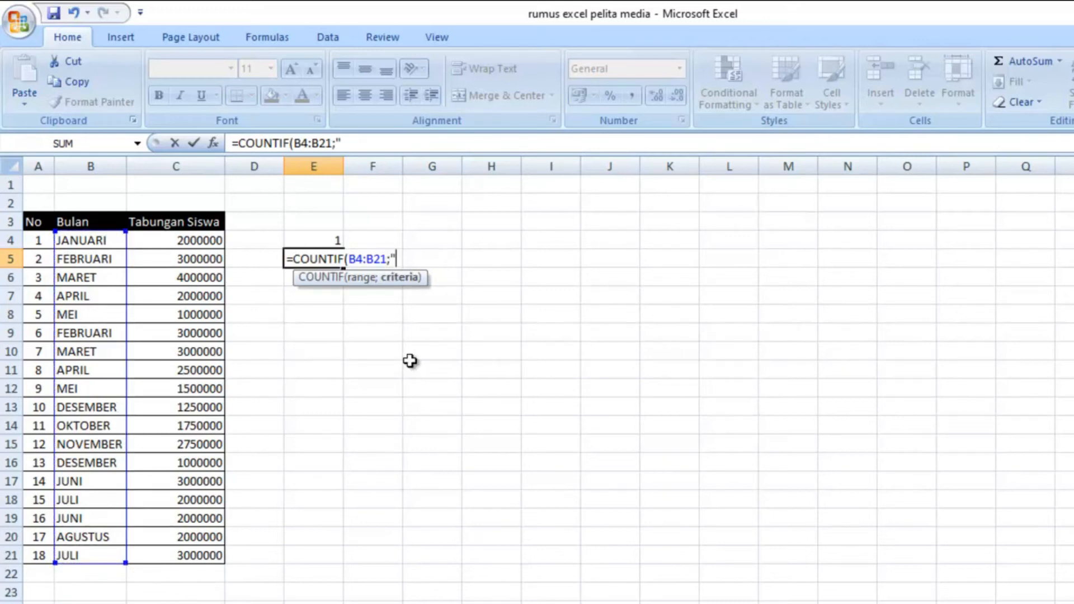
text("APRIL)
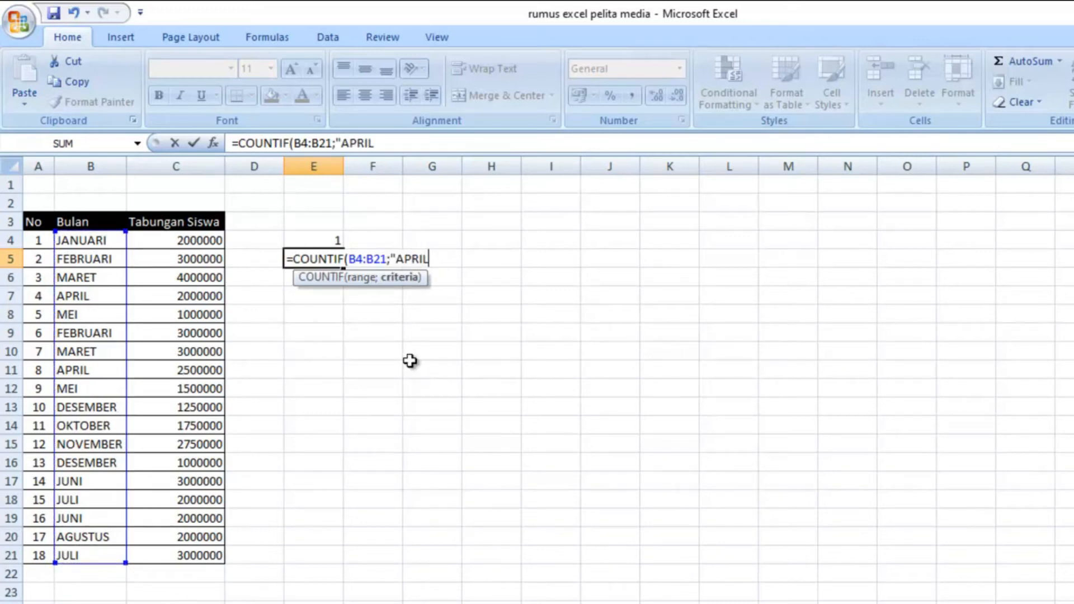
text(")
key(Return)
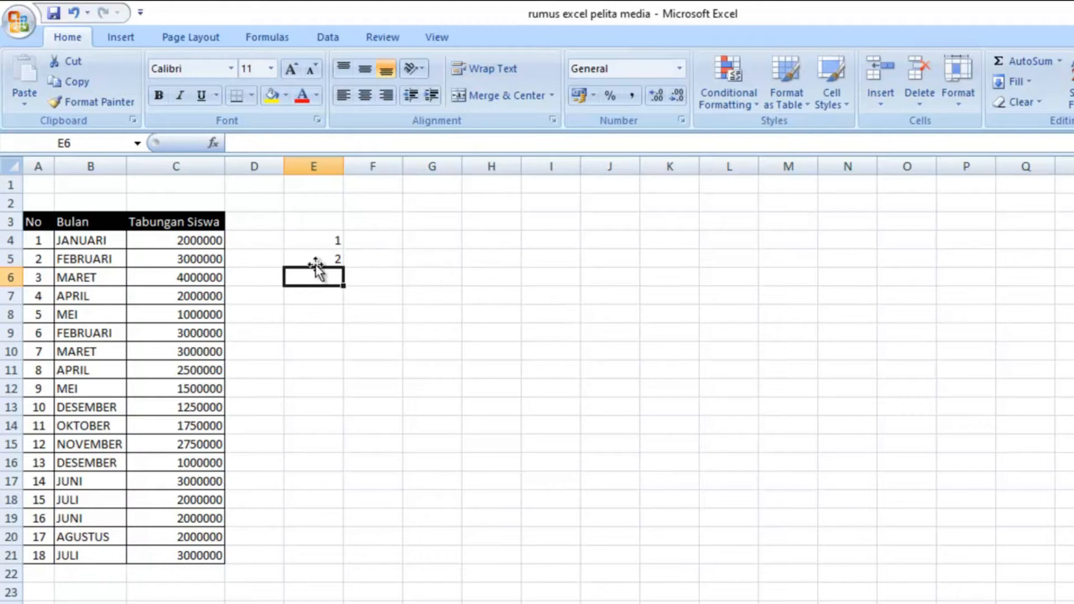
Step: Compare the COUNTIF formula in E5 with the APRIL entries in cells B7 and B11
click(325, 254)
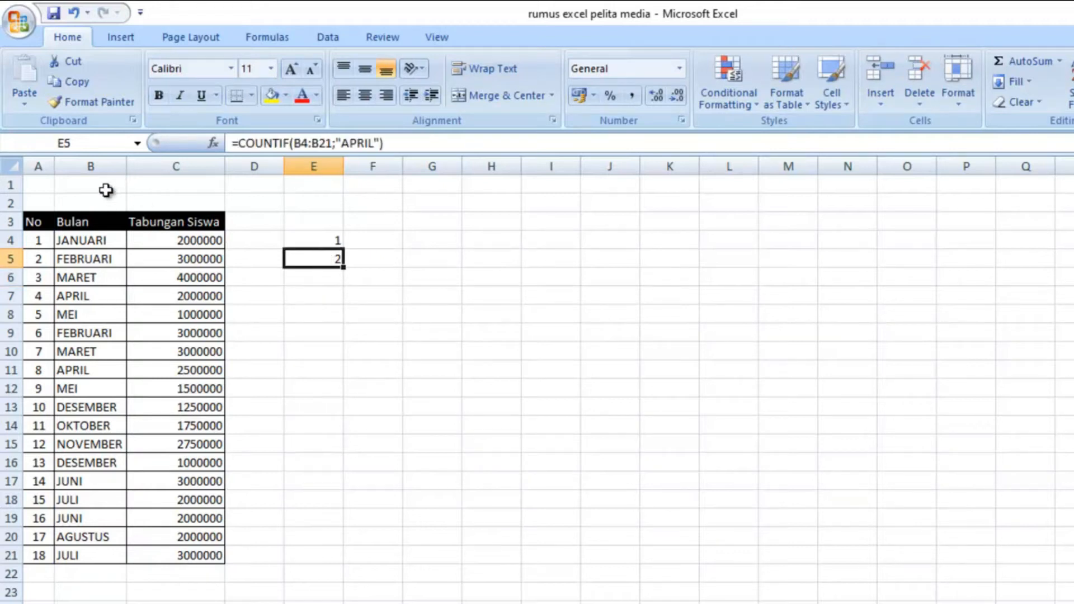
click(91, 296)
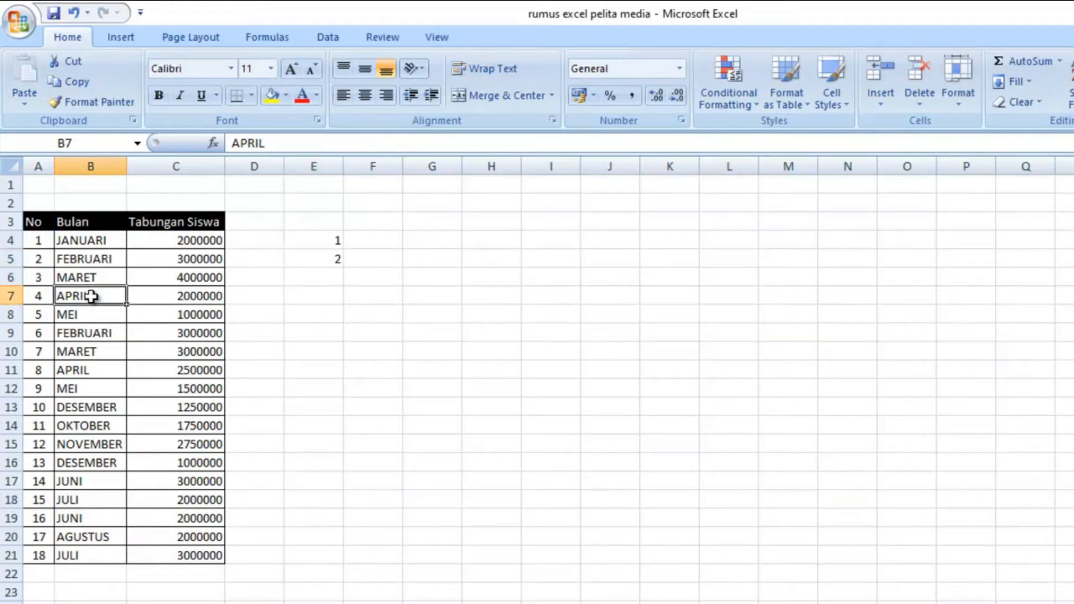
click(73, 370)
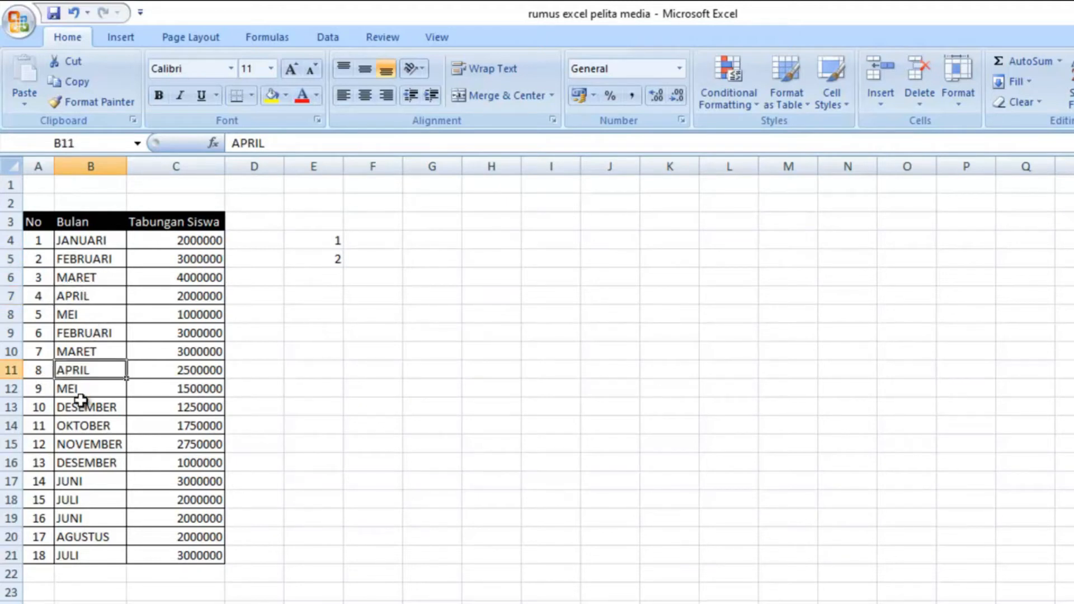
click(338, 260)
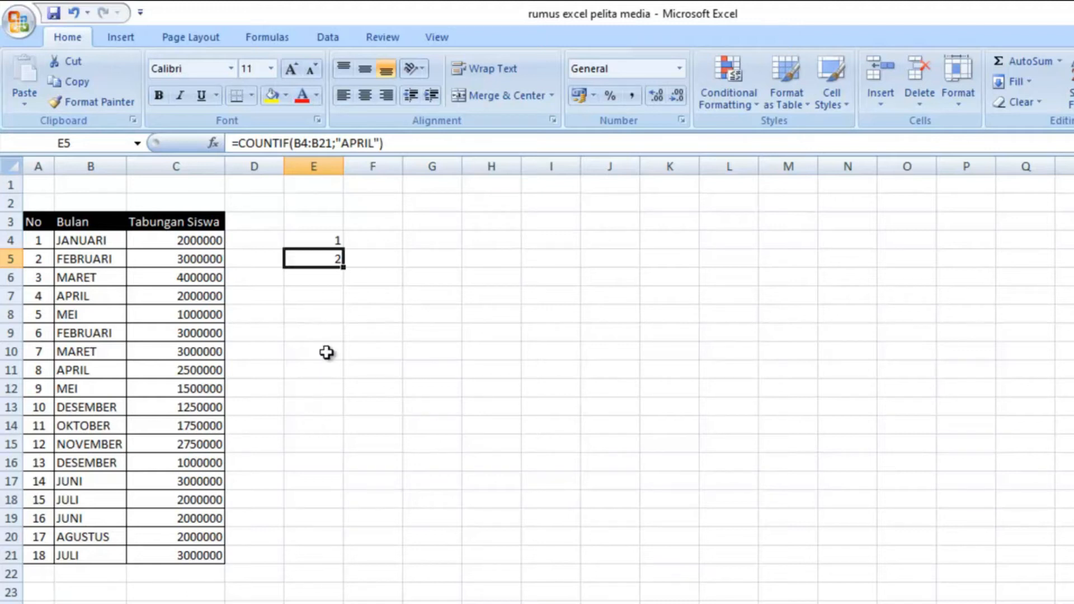
Step: Replace the formulas in E4 and E5 with the month labels JANUARI and APRIL
click(338, 242)
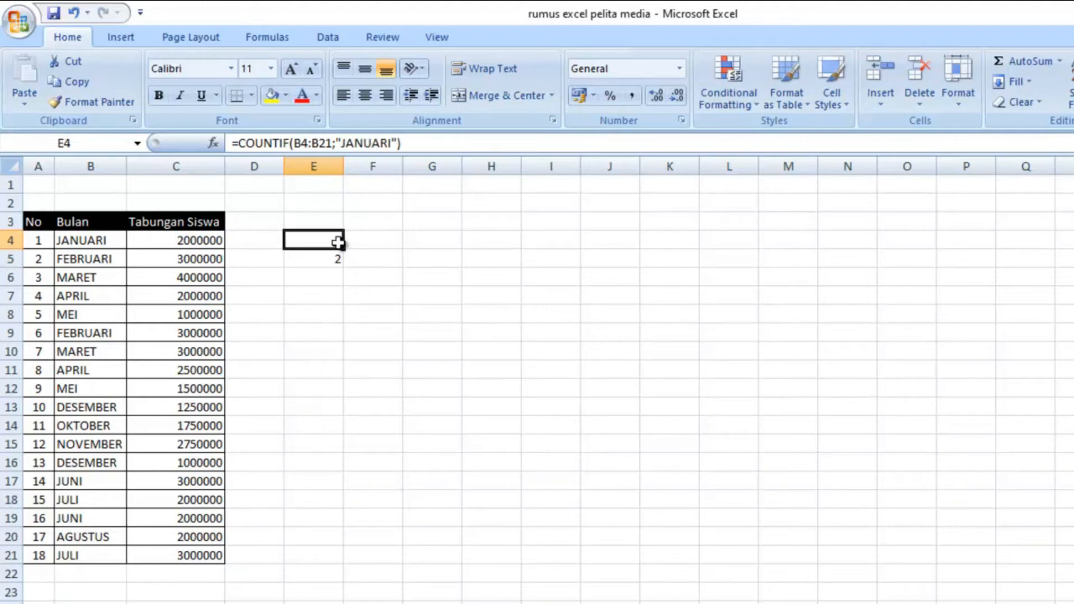
text(JANUARI)
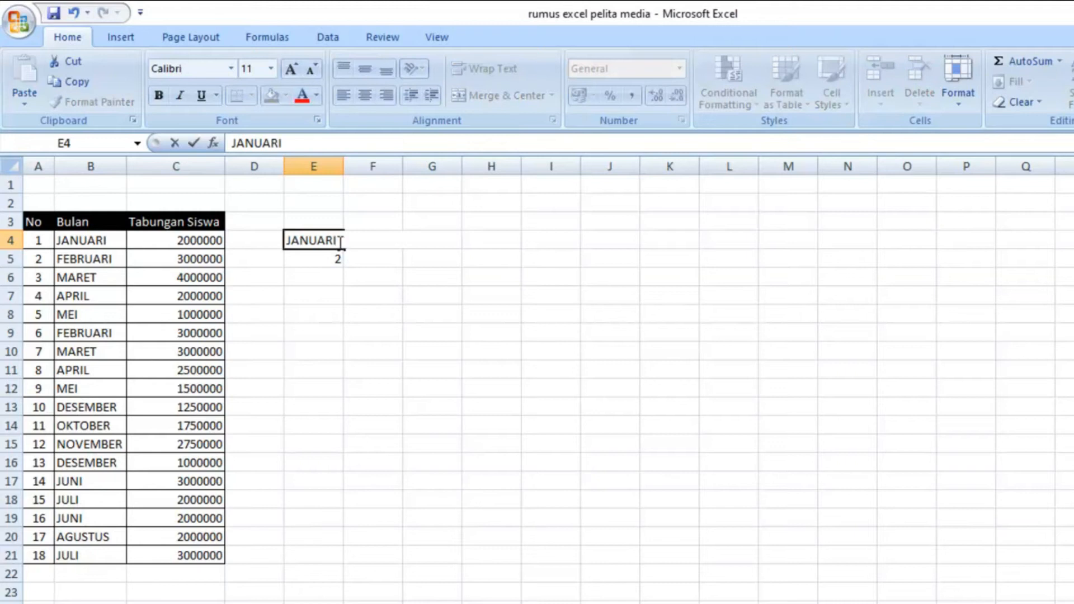
key(Return)
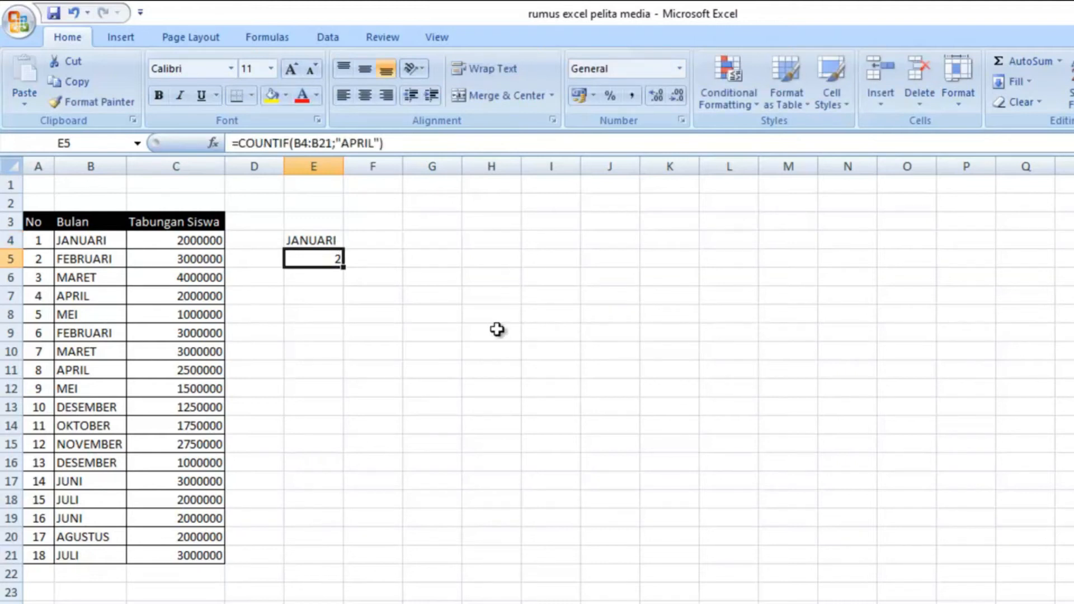
text(APRIL)
key(Return)
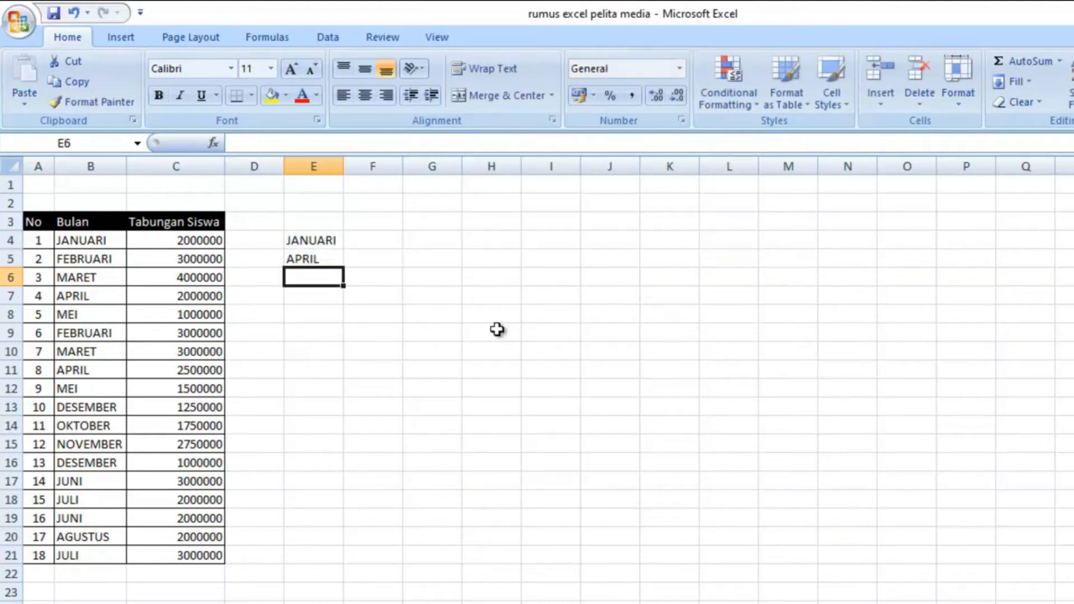
Step: In cell F4, enter a COUNTIF formula over B4:B21 that takes its criterion from the JANUARI label in E4
click(380, 234)
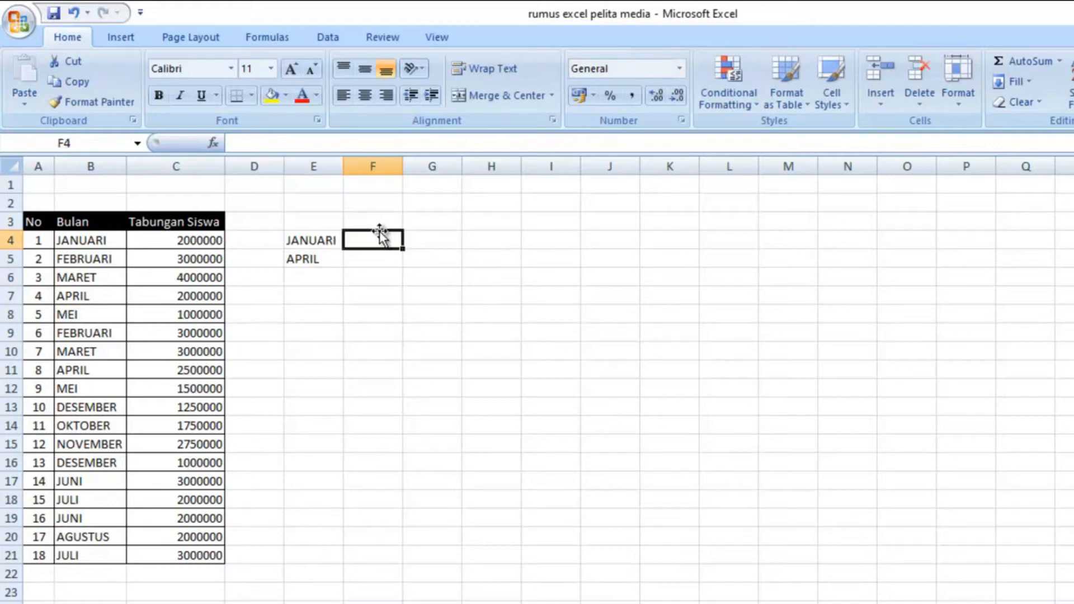
text(=COUNT)
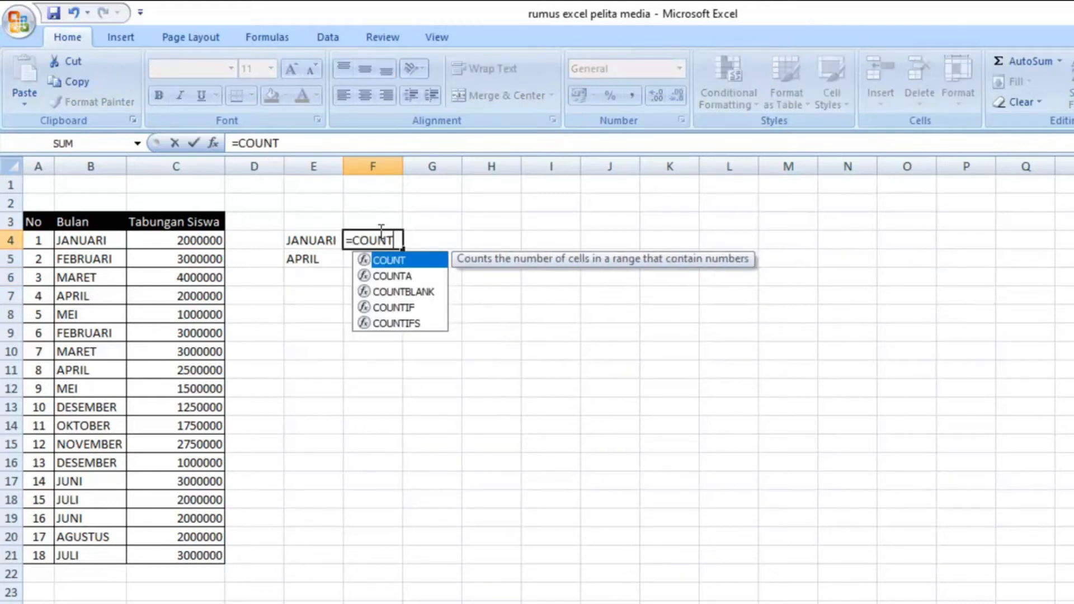
text(I)
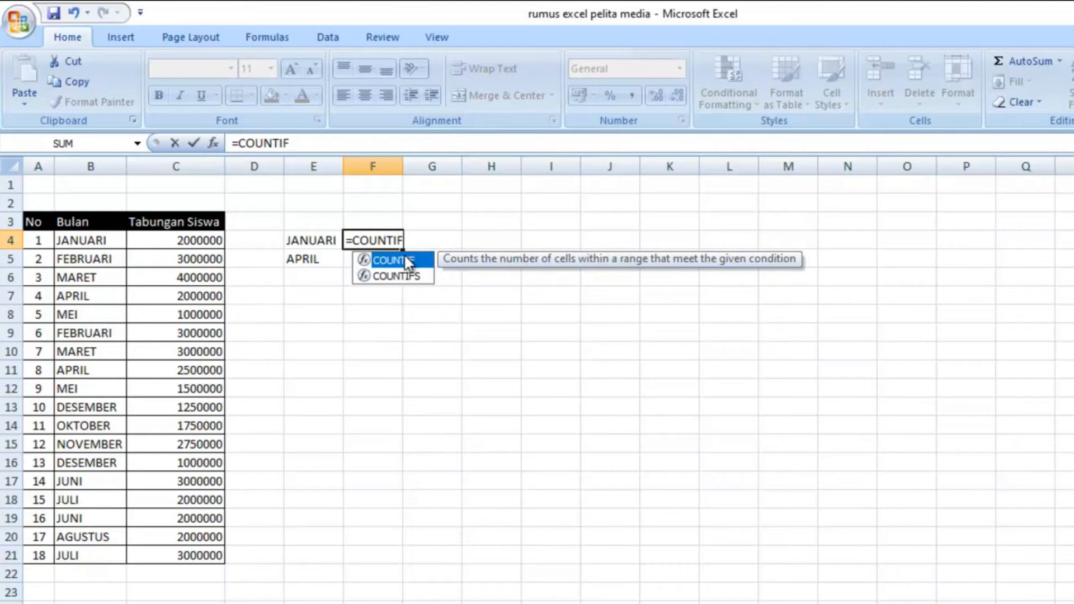
text(F)
double_click(404, 258)
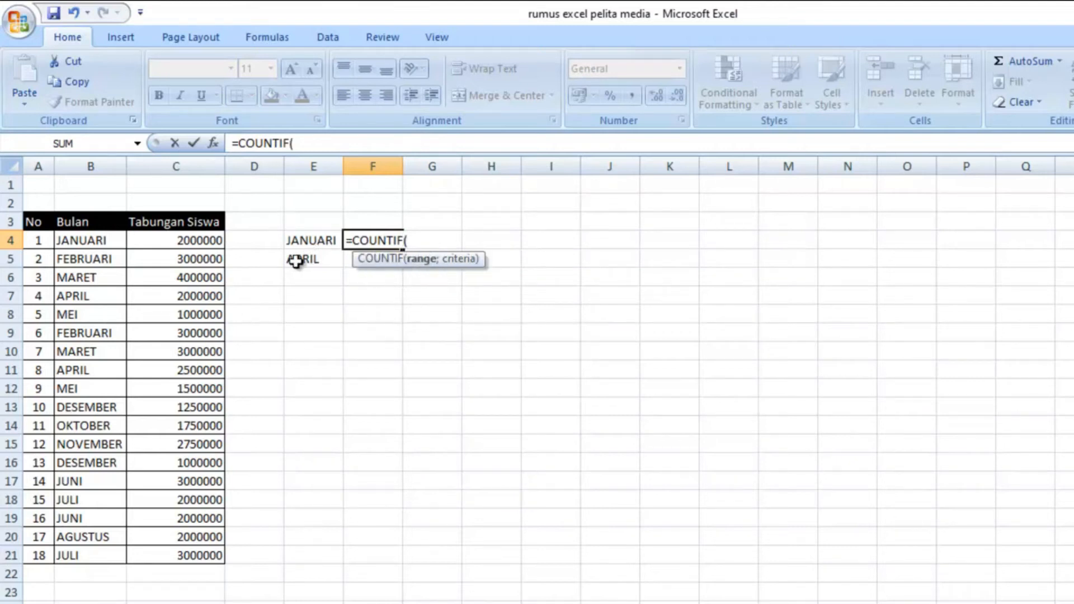
drag(90, 240, 143, 551)
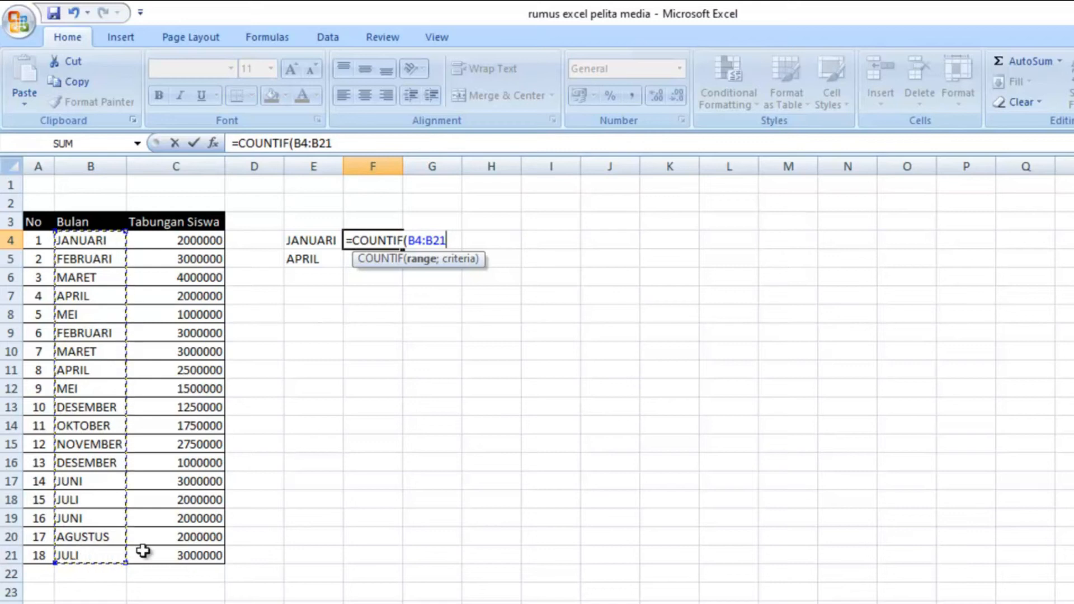
text(;)
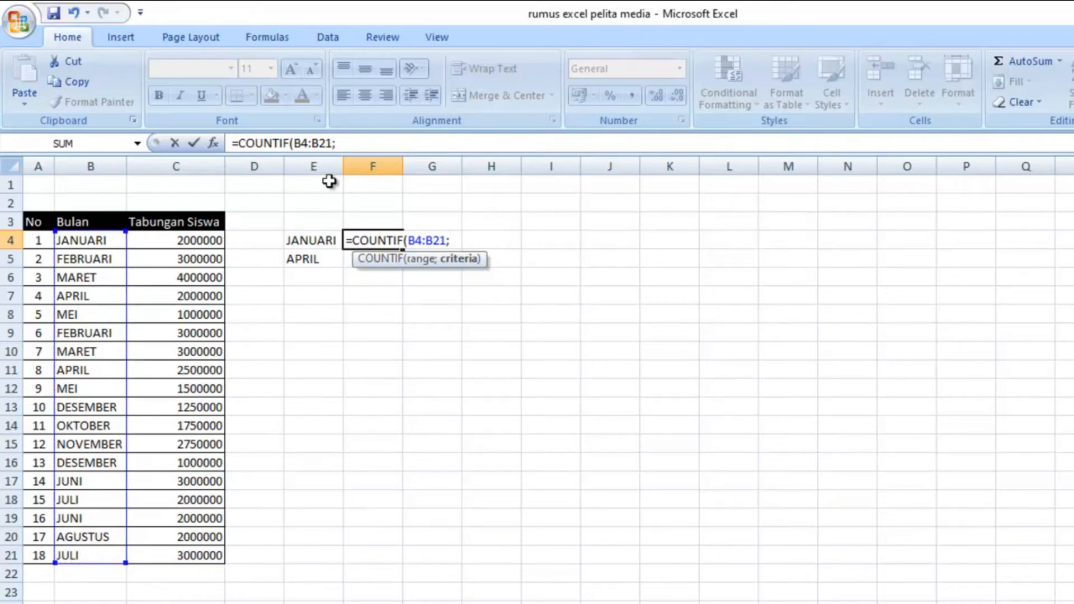
click(312, 241)
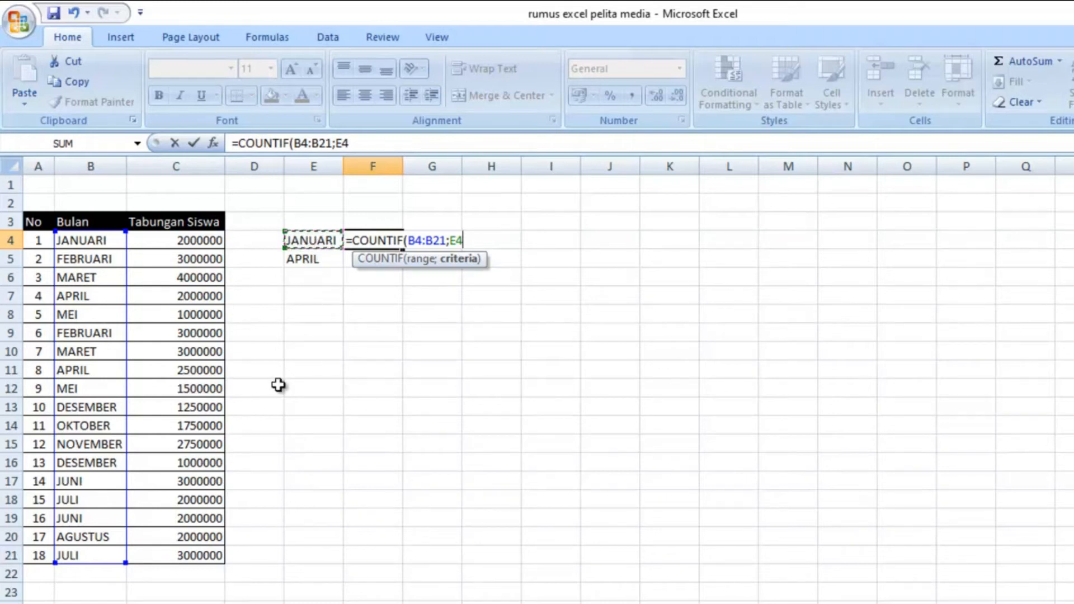
key(Return)
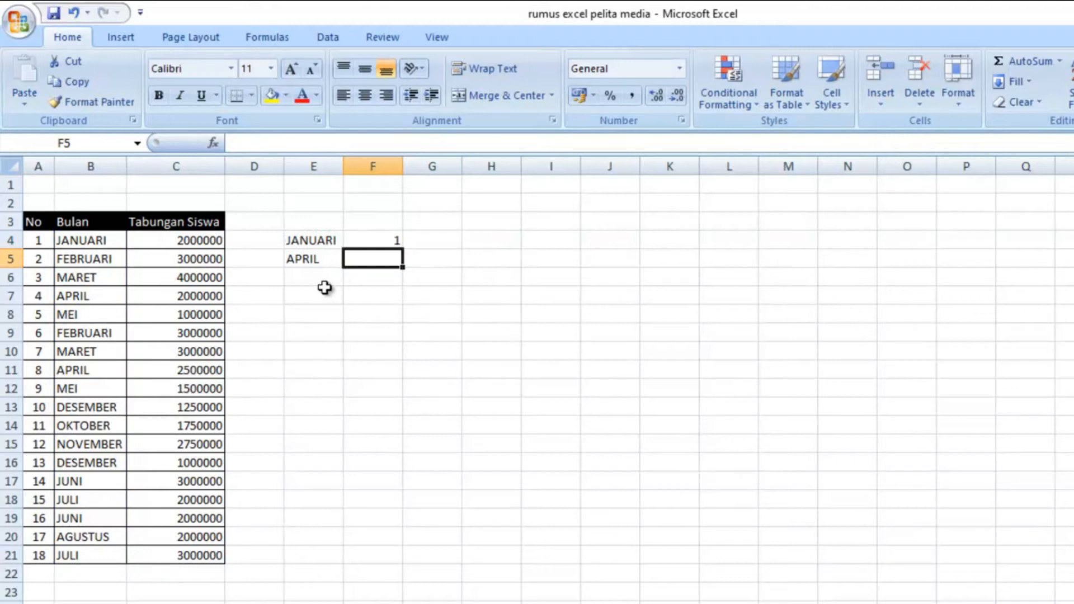
Step: In cell F5, enter a COUNTIF formula over B4:B21 that uses the APRIL label in E5 as criterion
text(=COU)
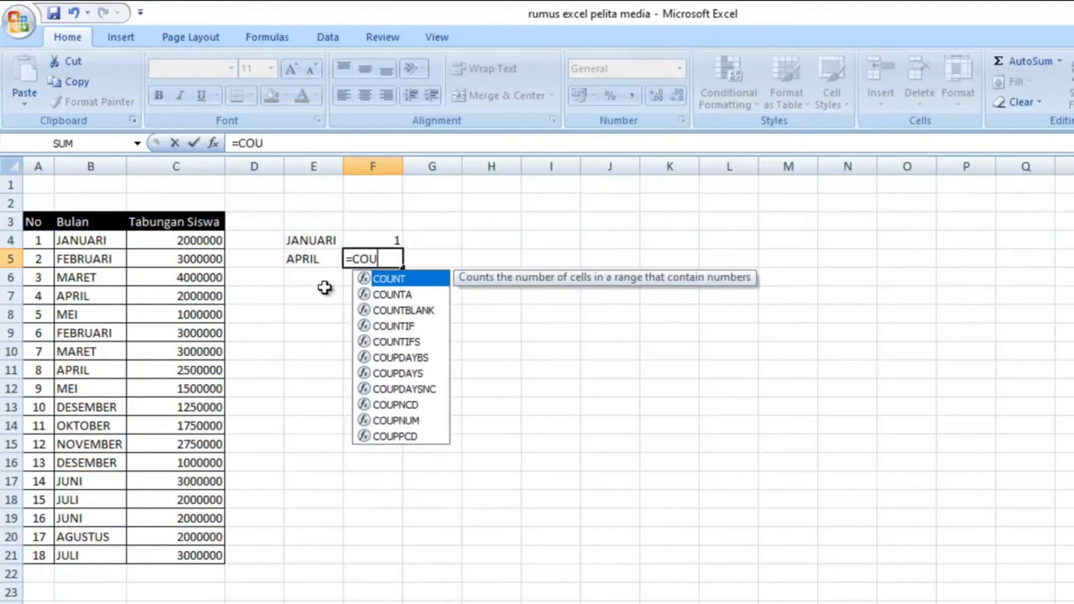
text(NTIF)
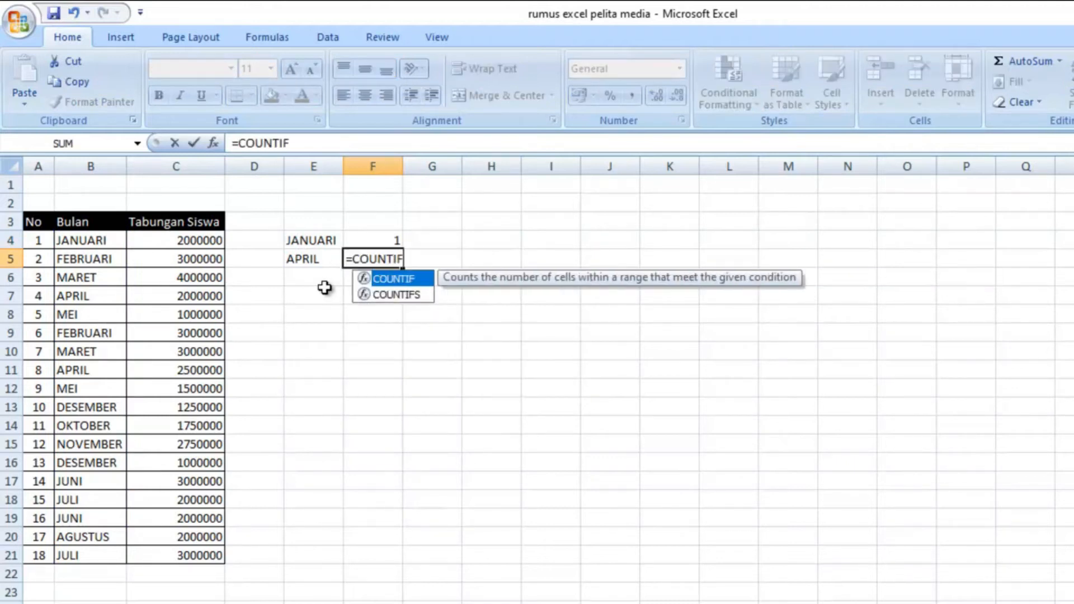
double_click(380, 278)
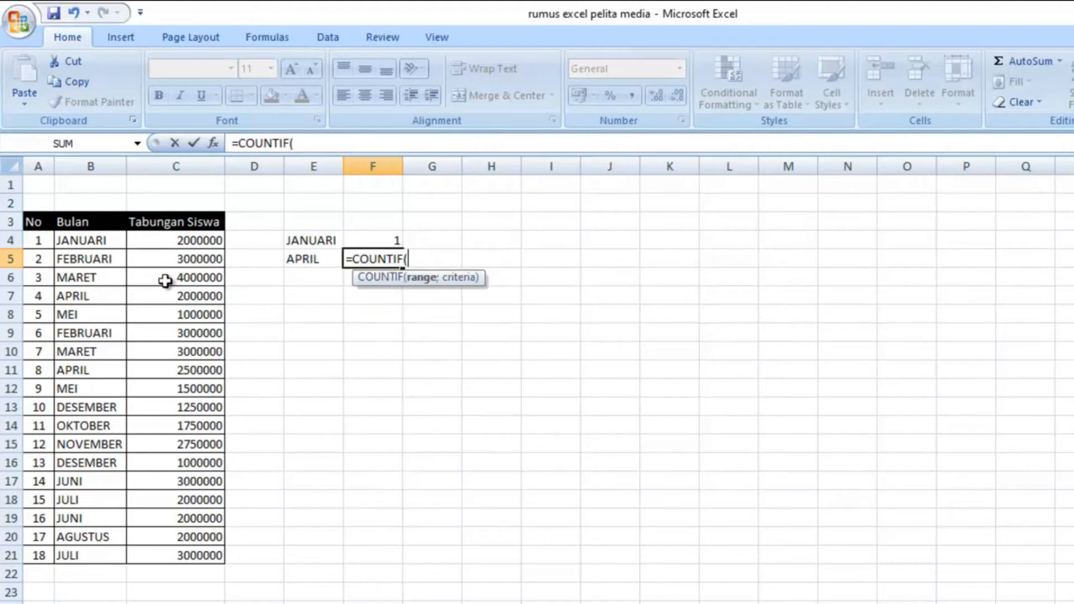
drag(106, 240, 76, 559)
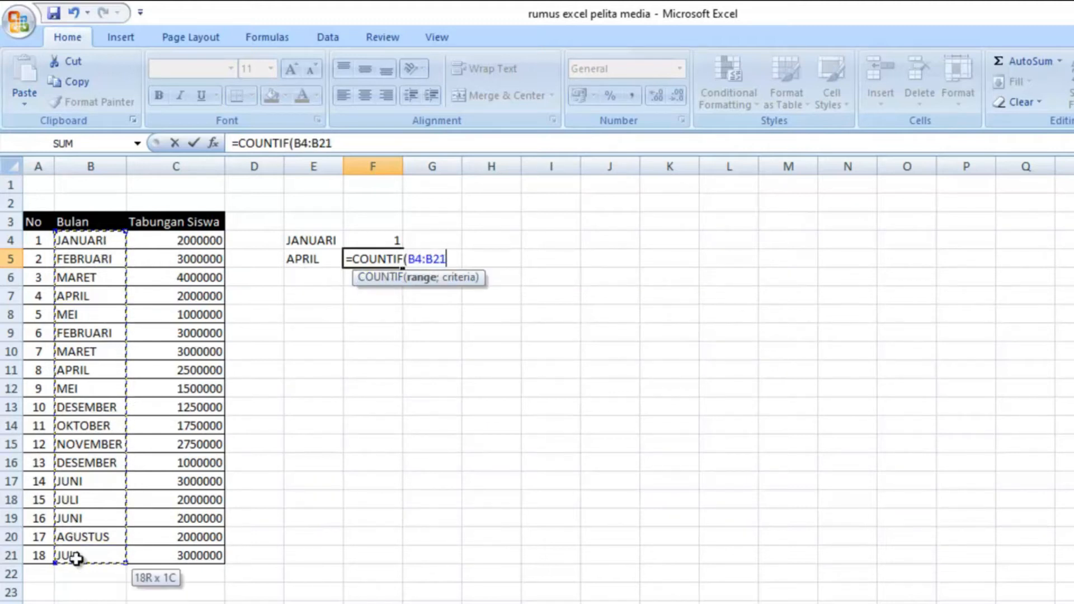
text(;)
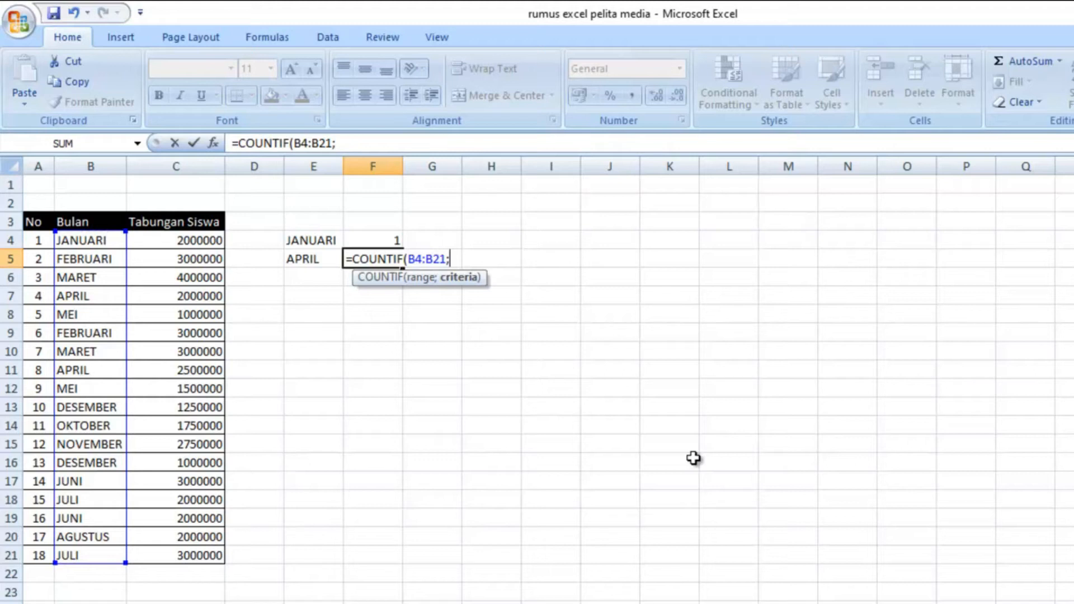
click(303, 258)
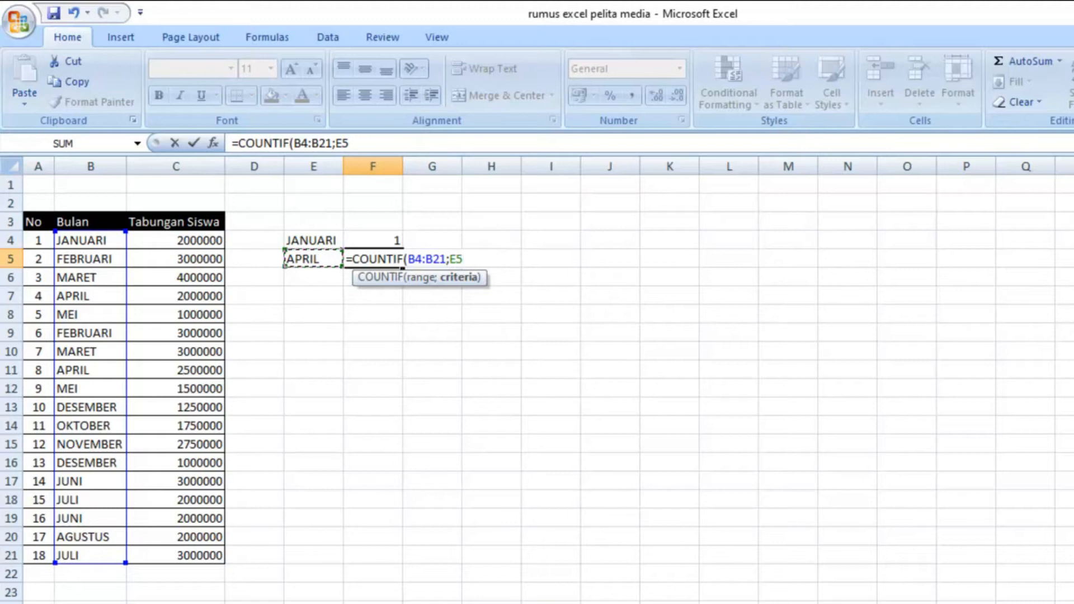
key(Return)
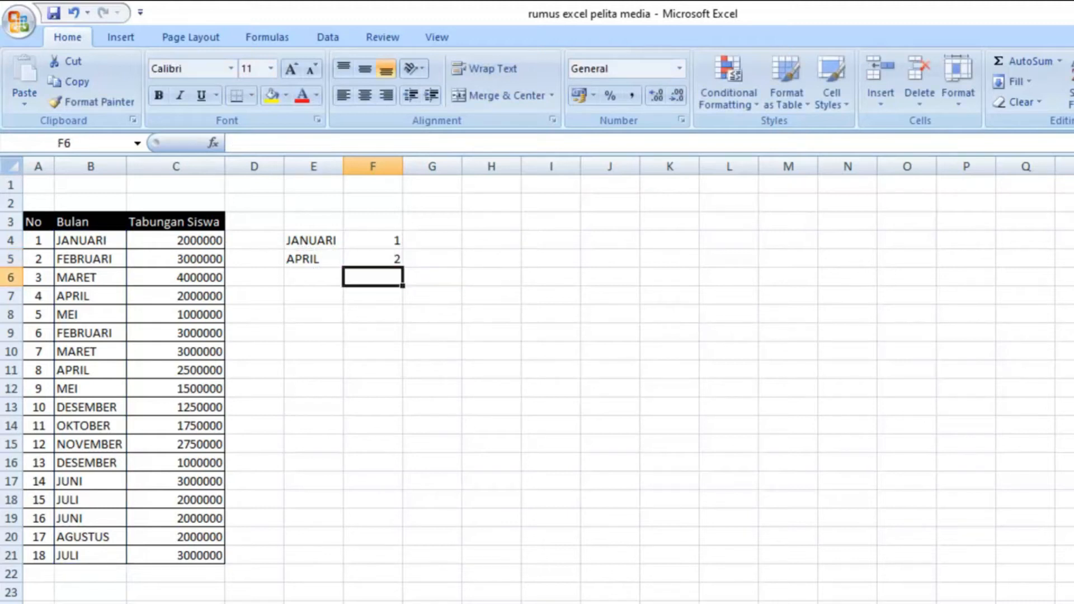
click(394, 259)
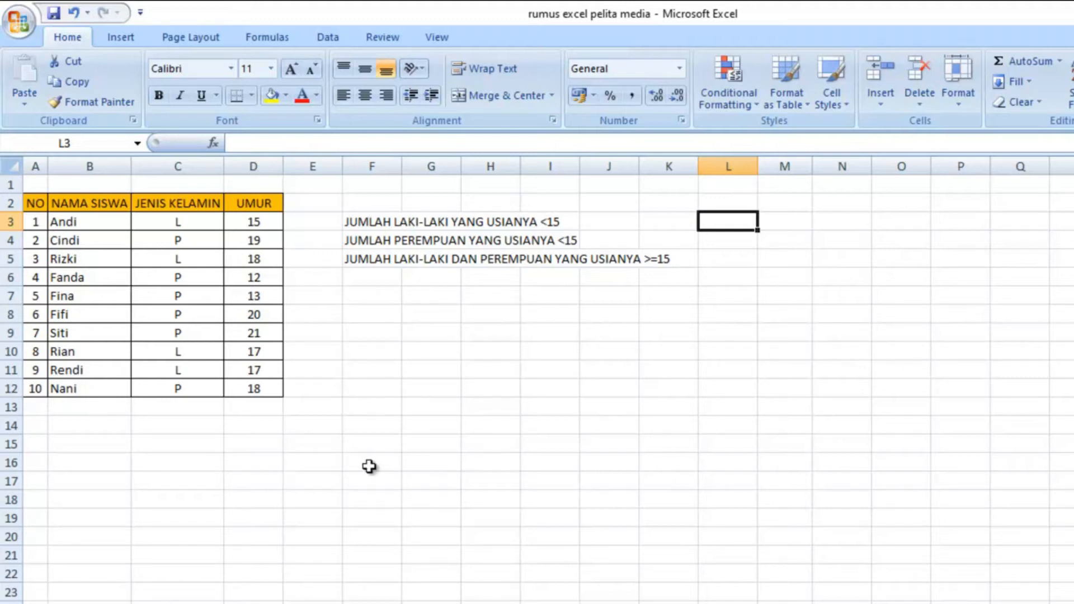
Step: In cell L3, enter a COUNTIFS formula counting rows with "L" in C3:C12 and an age "<15" in D3:D12
text(=COUNTIFS)
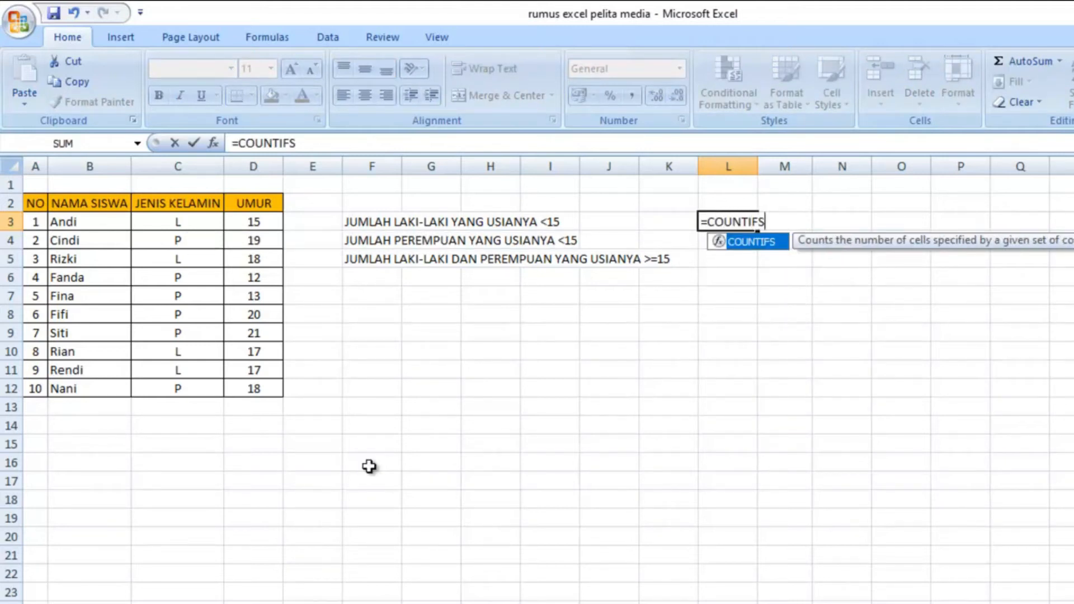
double_click(751, 241)
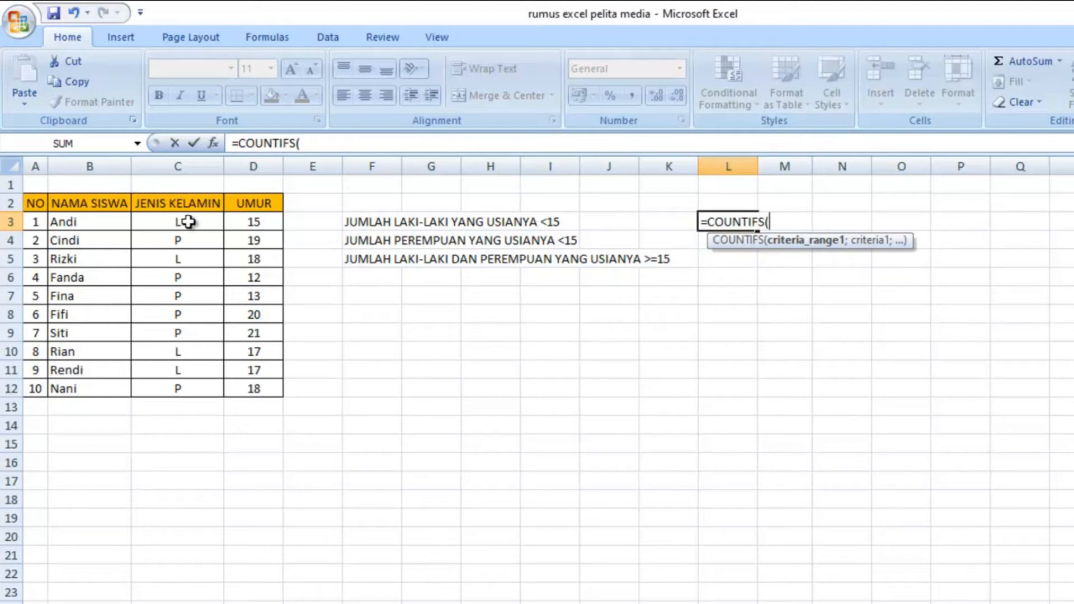
drag(188, 222, 187, 388)
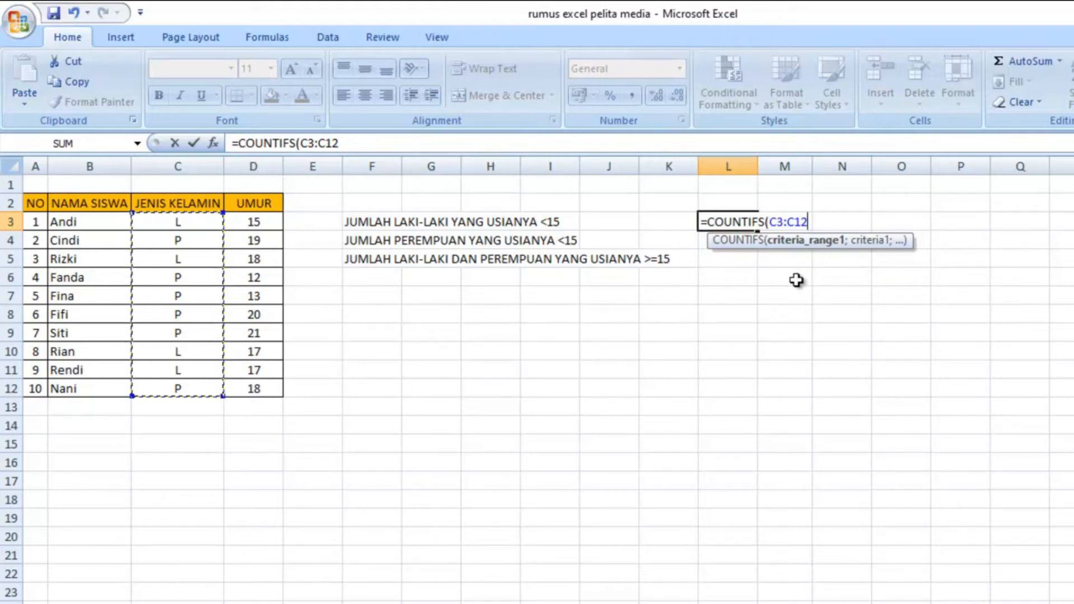
text(;)
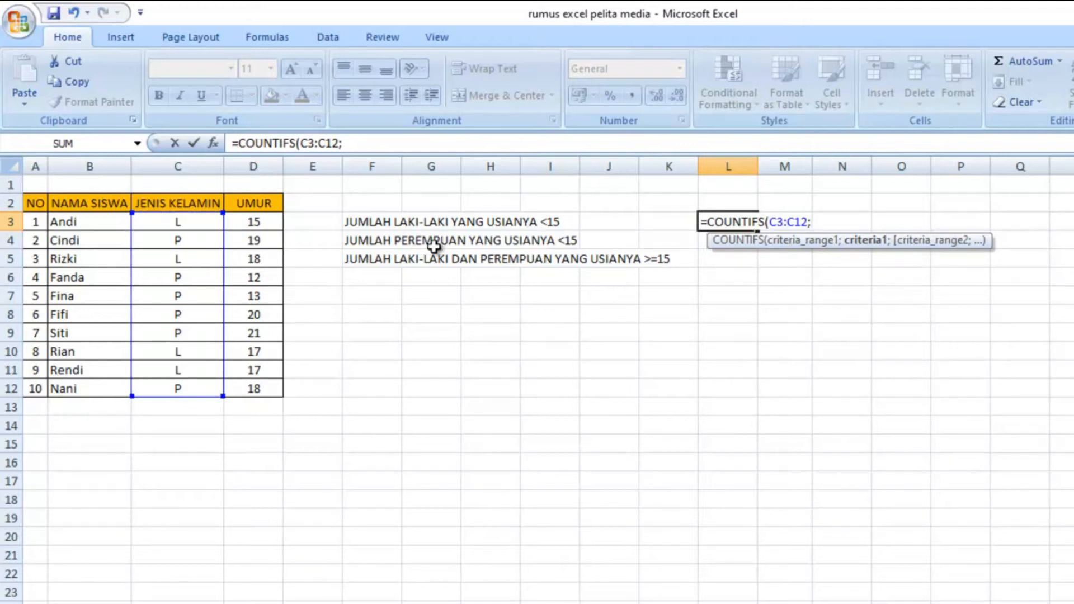
text("L)
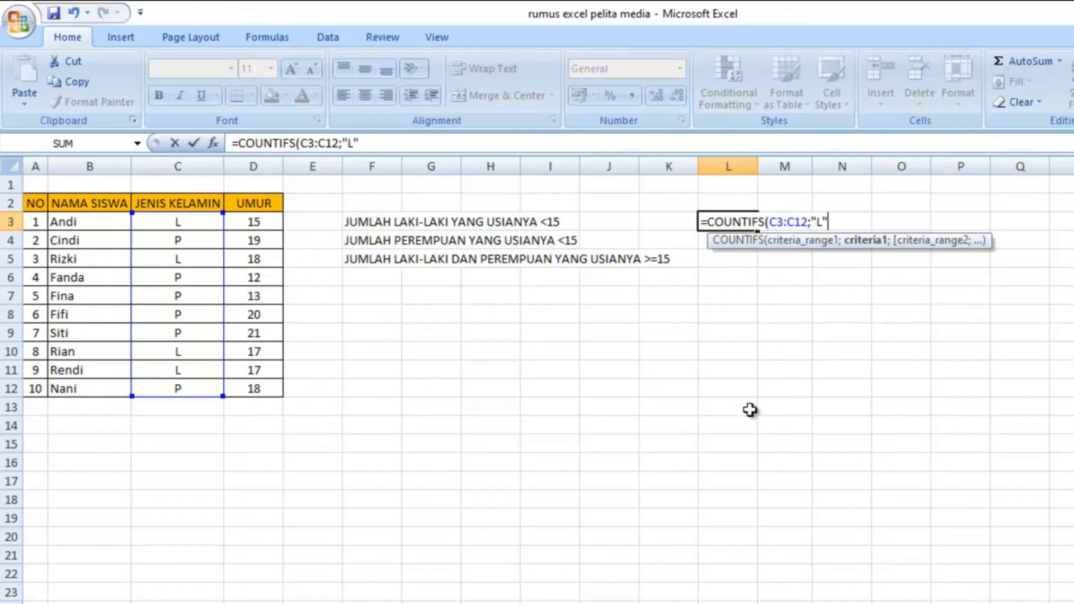
text(;)
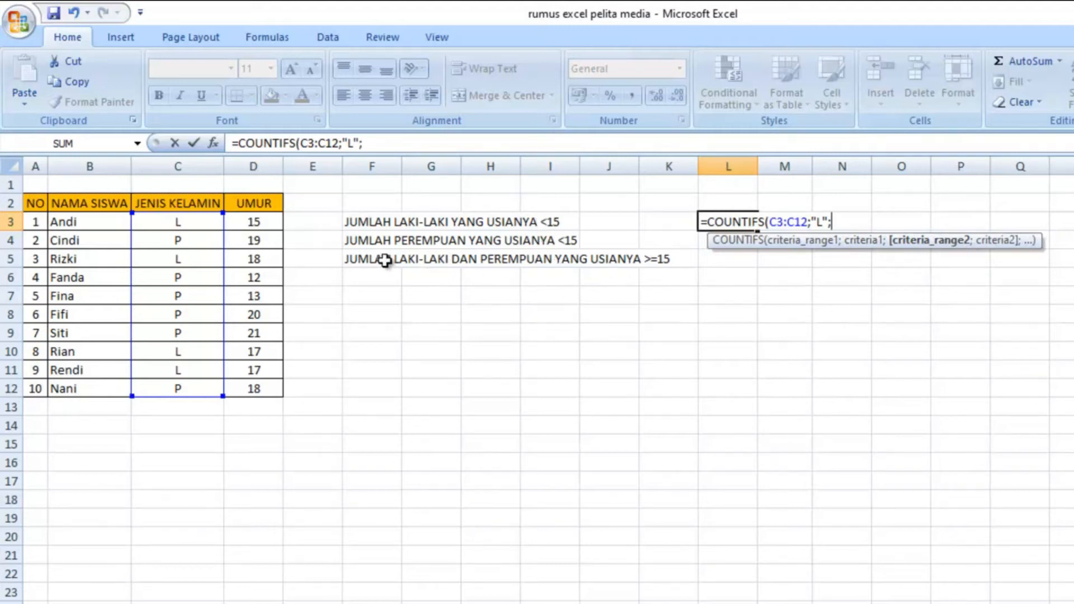
click(269, 222)
drag(269, 280, 271, 387)
text(;)
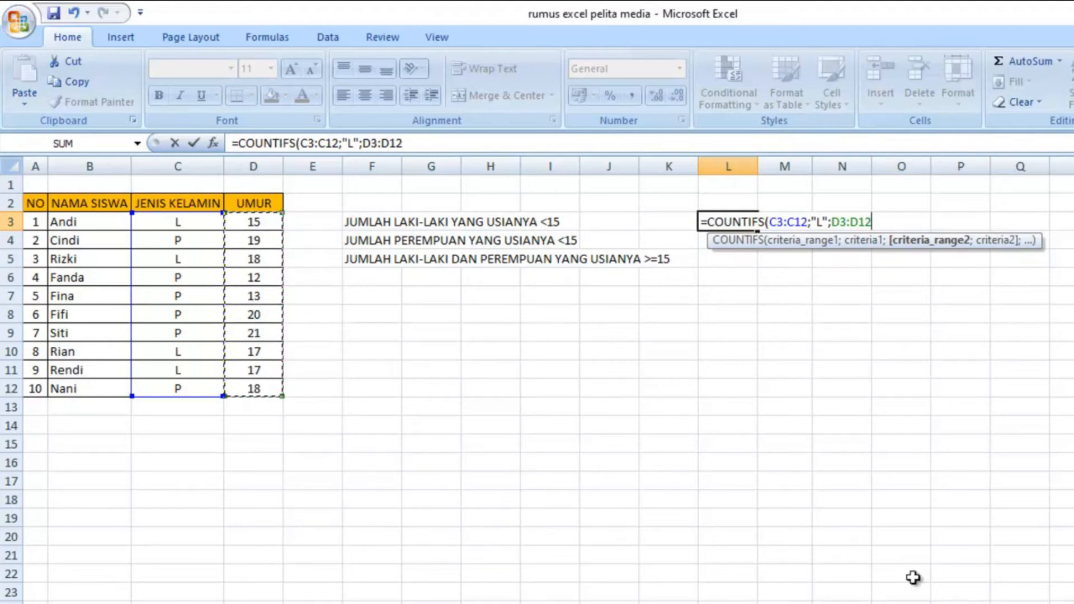
text("<15")
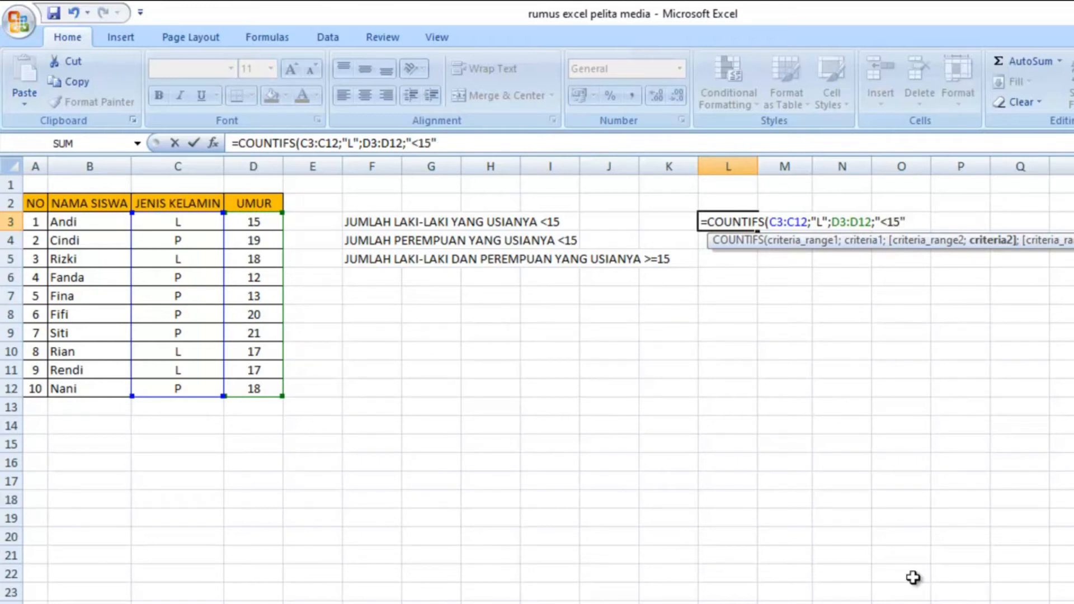
key(Return)
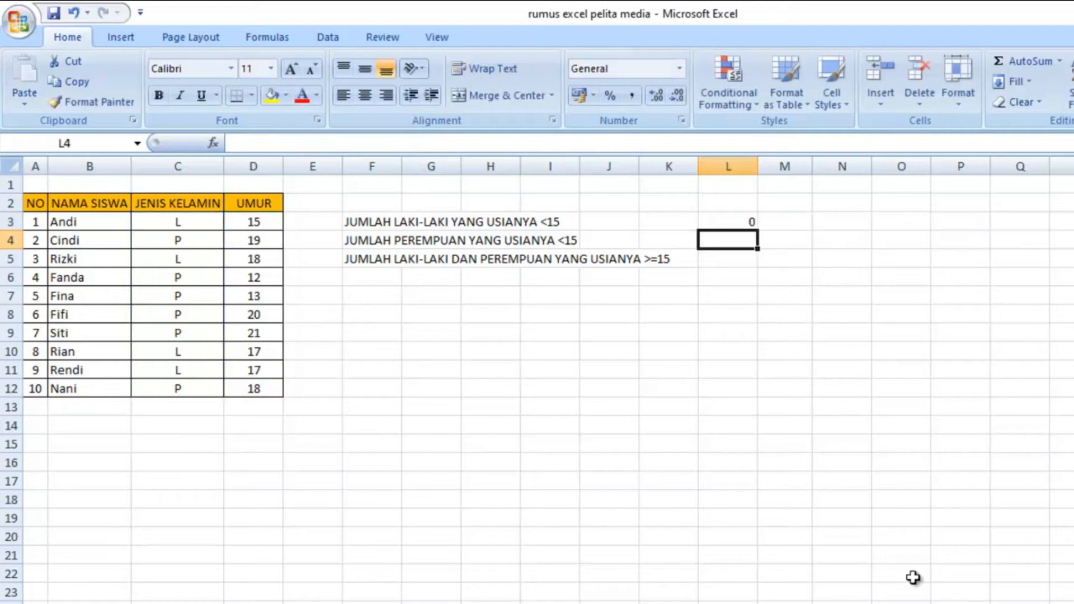
Step: Compare the COUNTIFS formula in L3 with the gender and age entries of the male students in rows 3, 5, 10 and 11
click(742, 217)
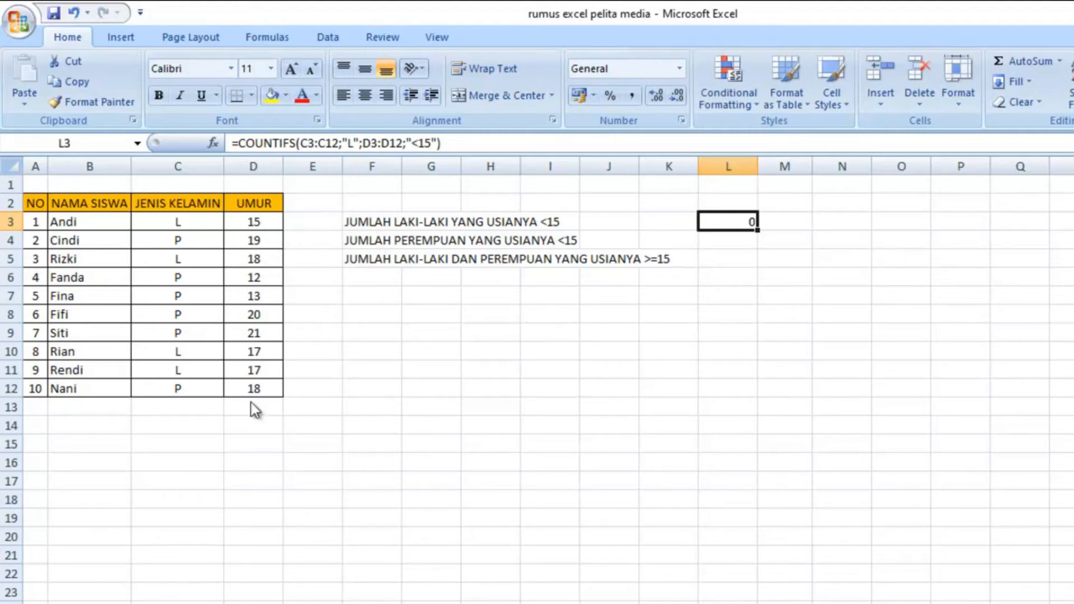
click(169, 219)
click(252, 220)
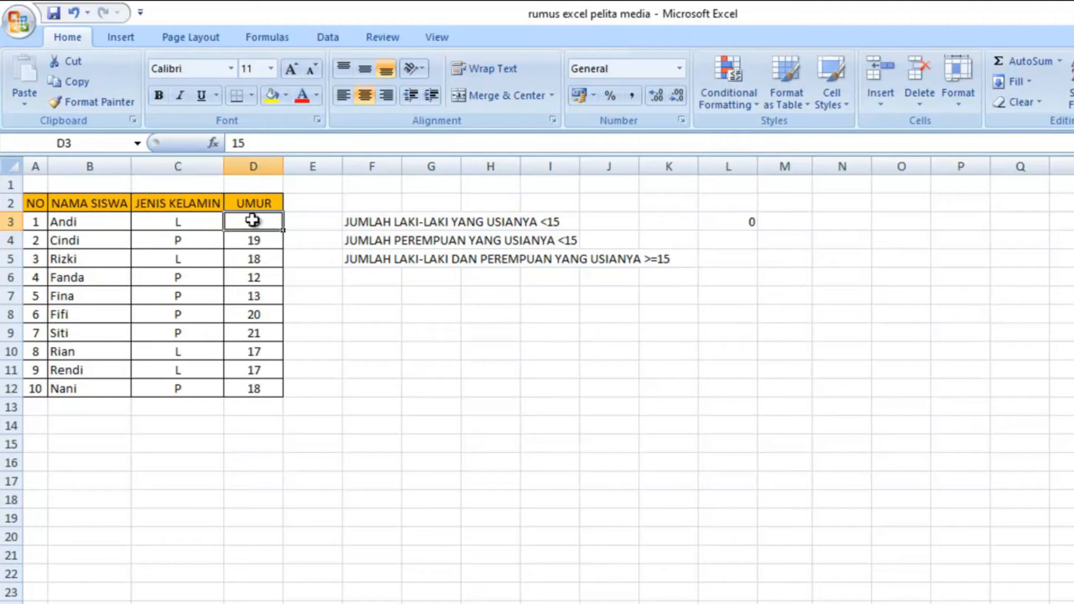
click(186, 259)
click(261, 255)
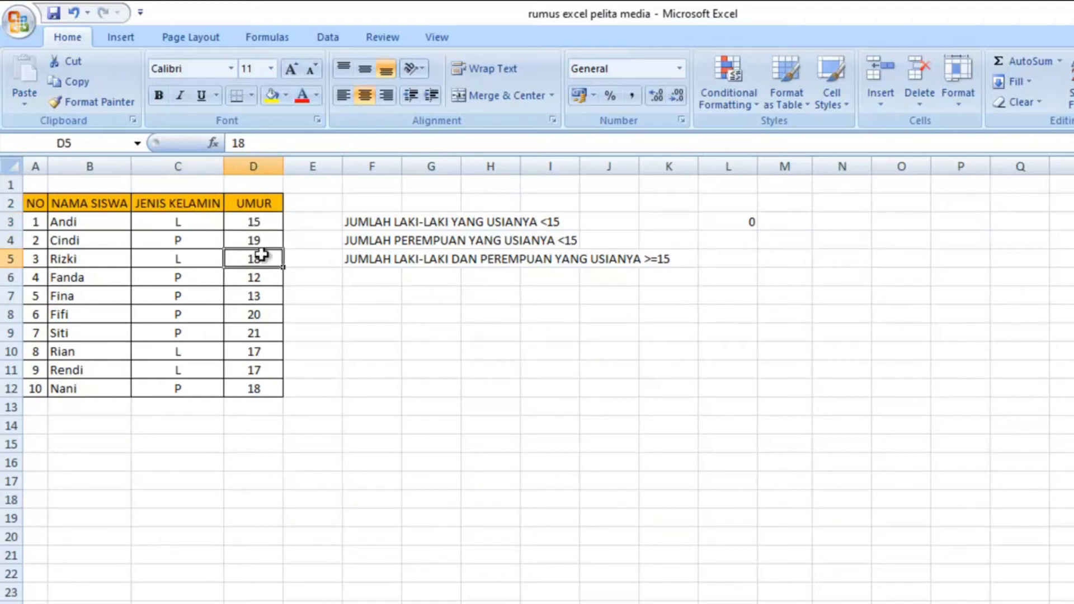
click(192, 353)
click(250, 352)
click(203, 371)
click(251, 370)
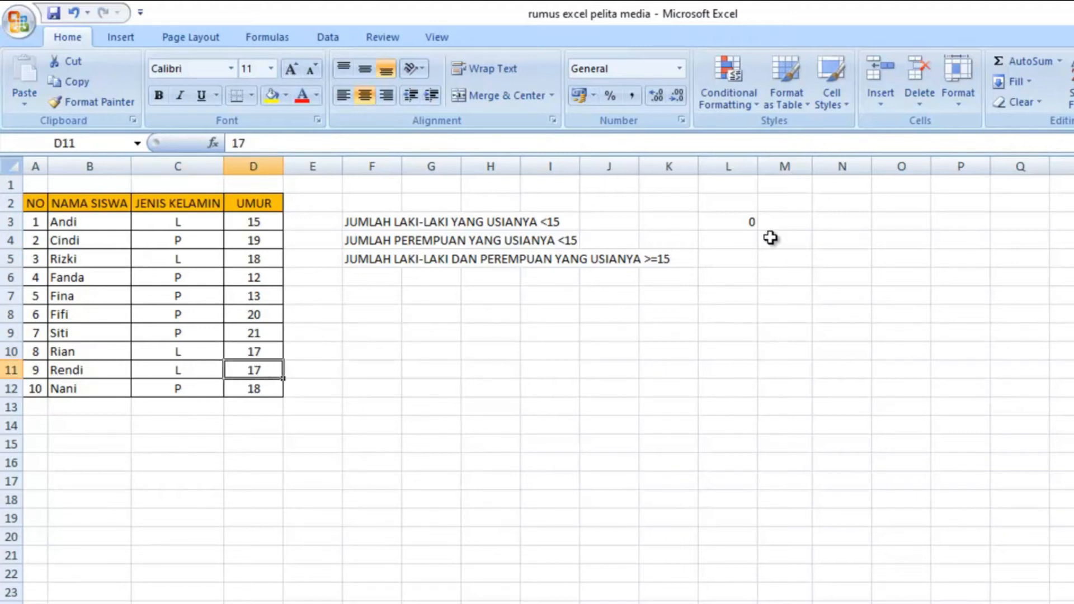
click(753, 223)
Step: In cell L4, enter a COUNTIFS formula counting rows with "P" in C3:C12 and an age "<15" in D3:D12
click(747, 241)
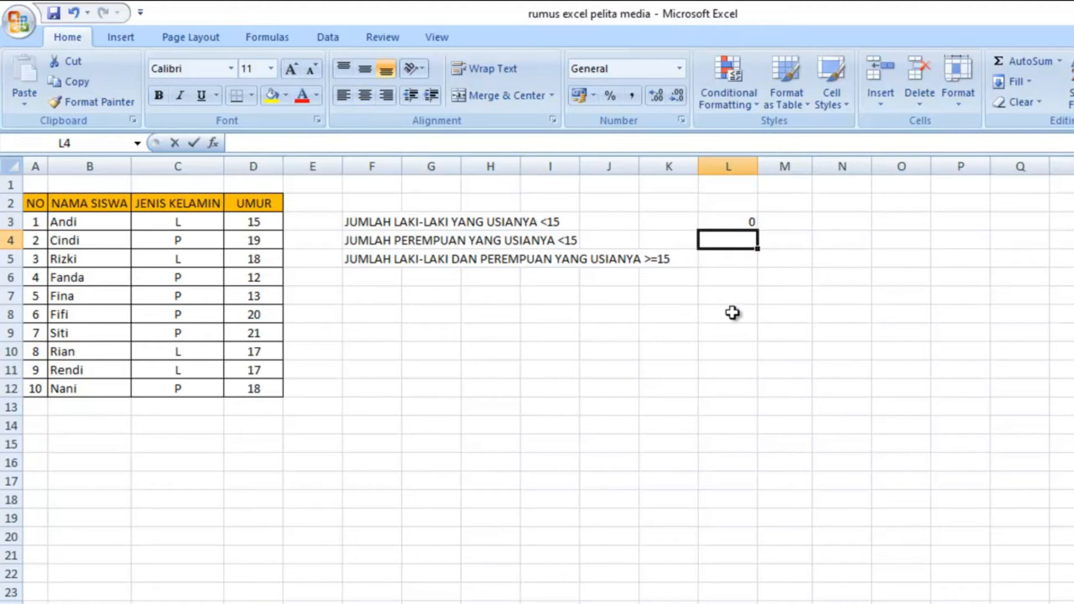
text(=COUNTIFS)
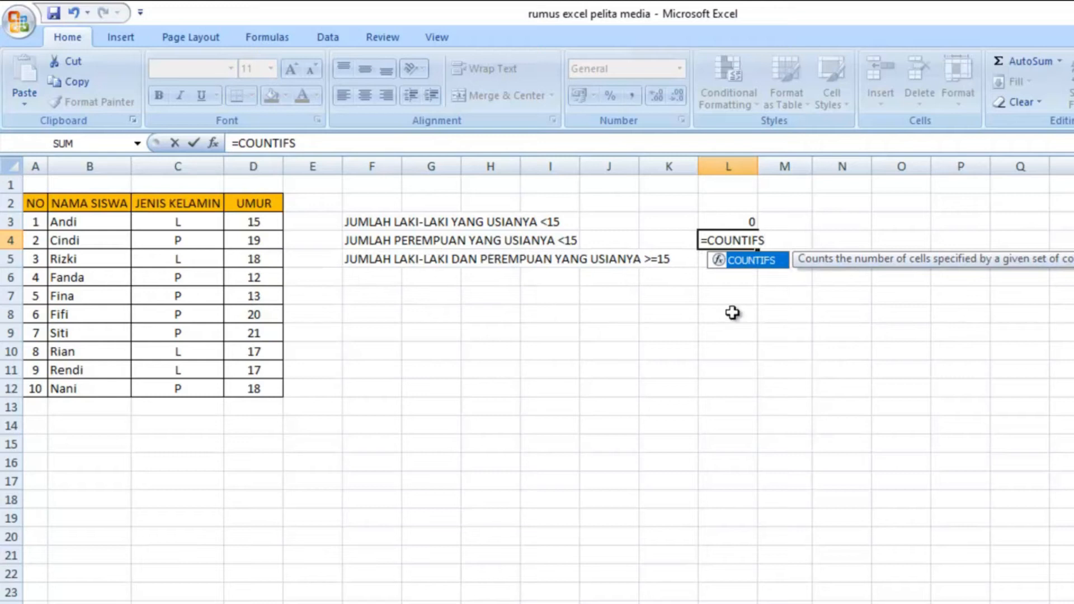
double_click(761, 260)
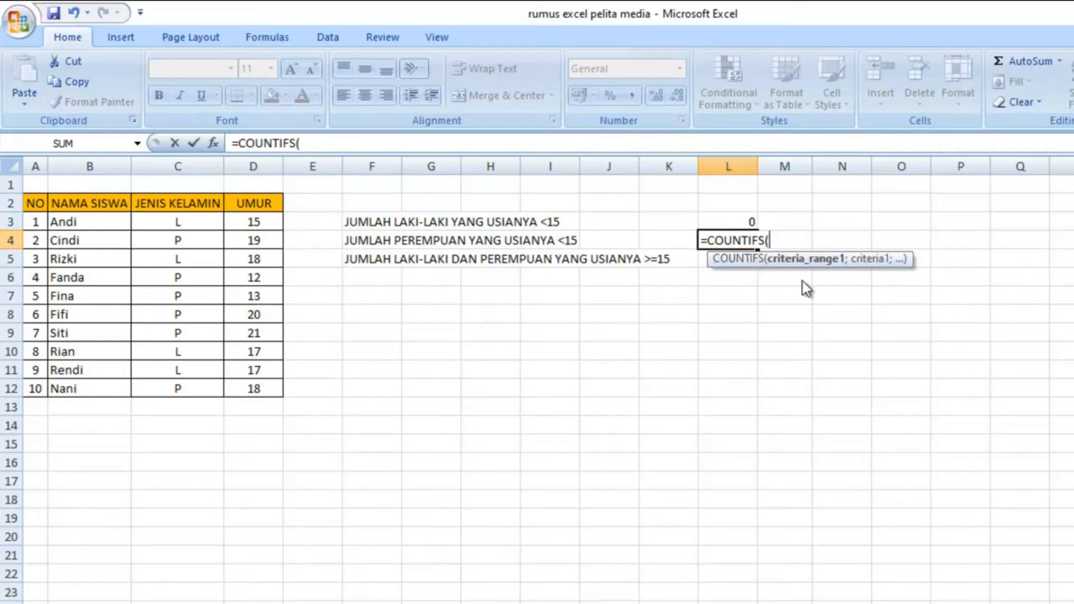
drag(187, 221, 179, 388)
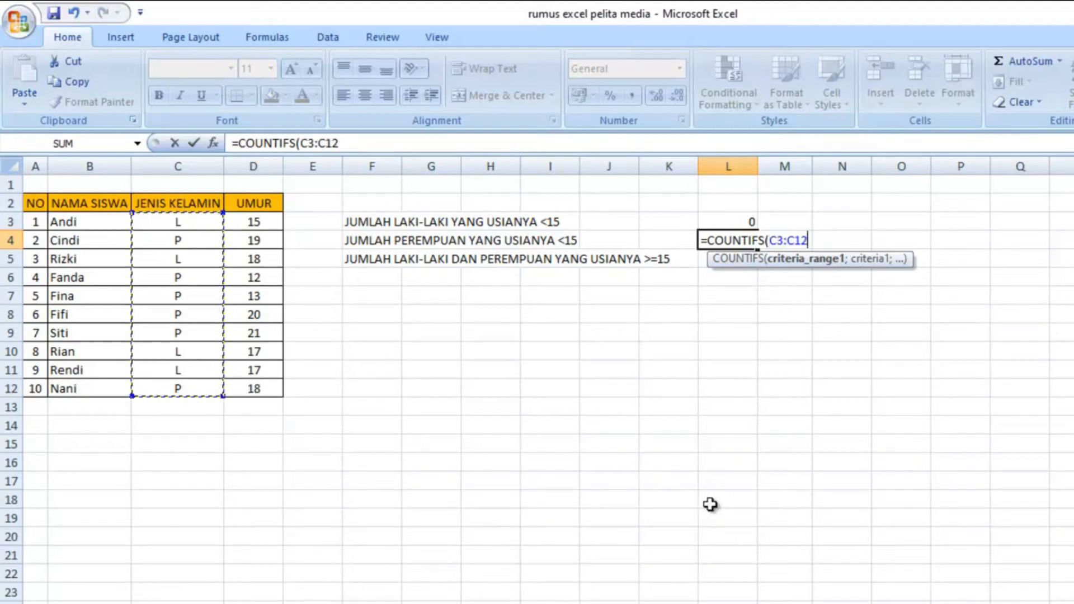
text(;)
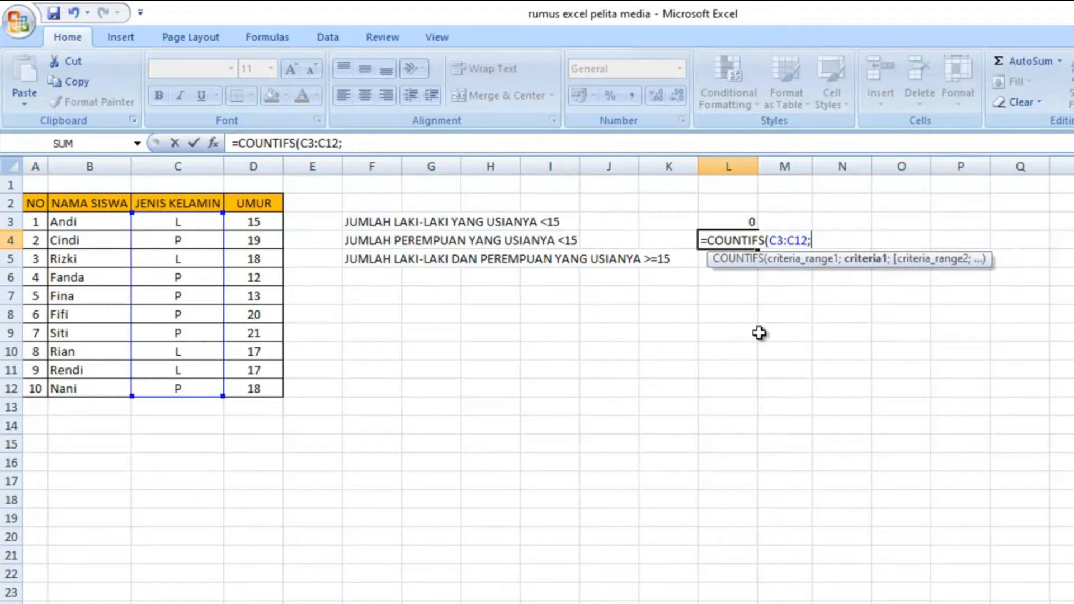
text("P";)
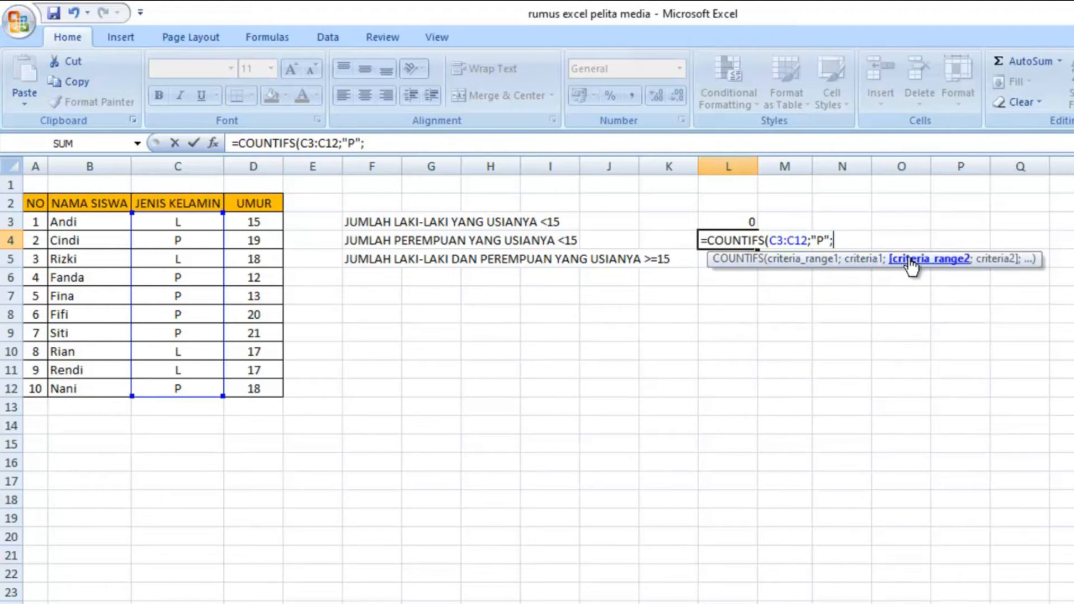
click(252, 220)
drag(252, 220, 282, 392)
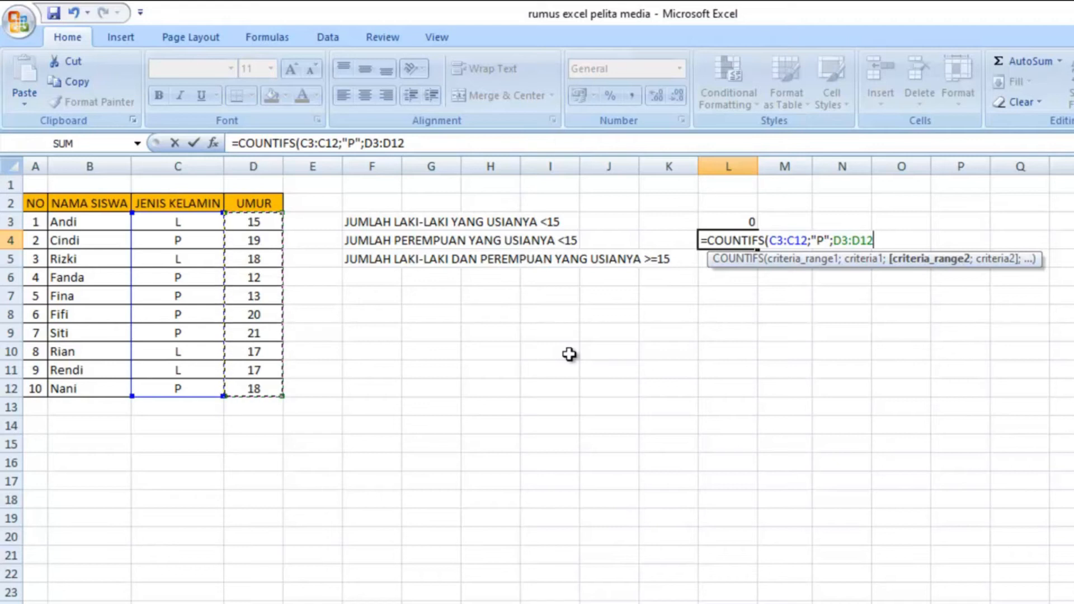
text(;)
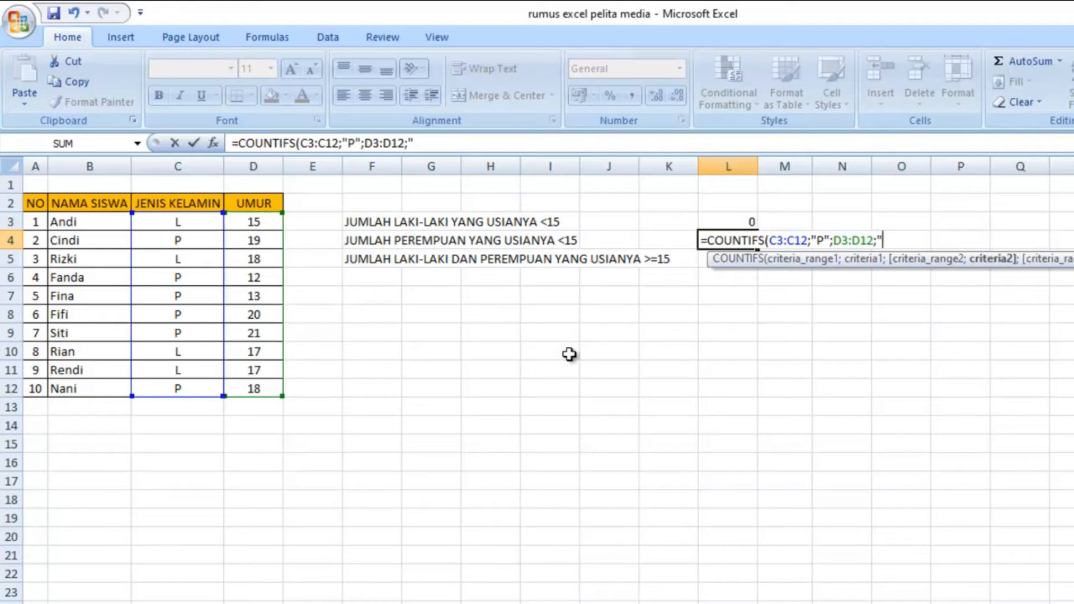
text("<13)
key(BackSpace)
text(5)
key(Return)
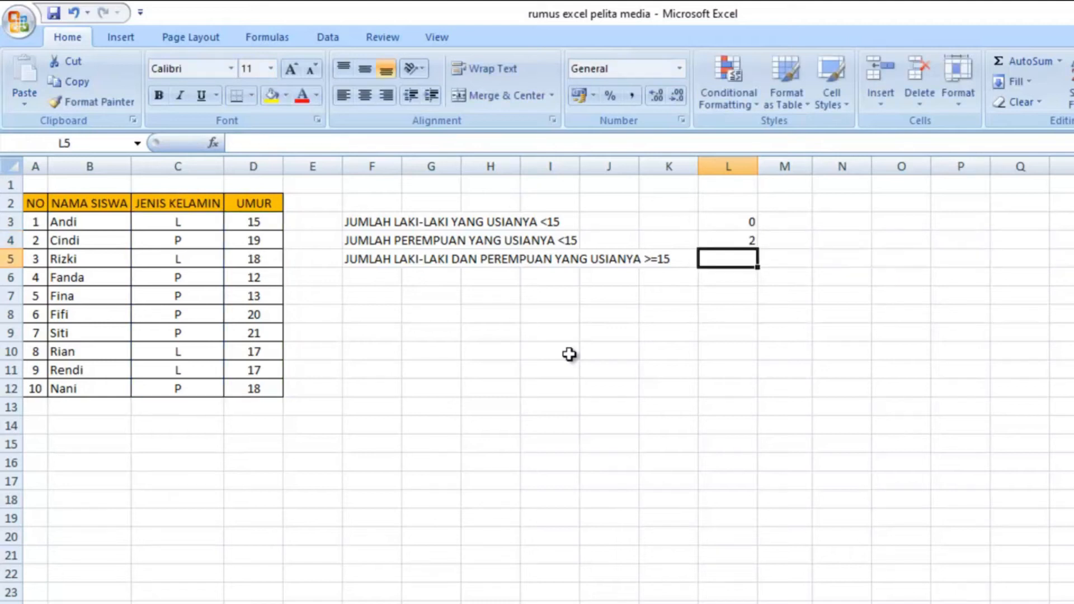
Step: Check the COUNTIFS formula in L4 against the gender and age entries of the female students in the table
click(727, 237)
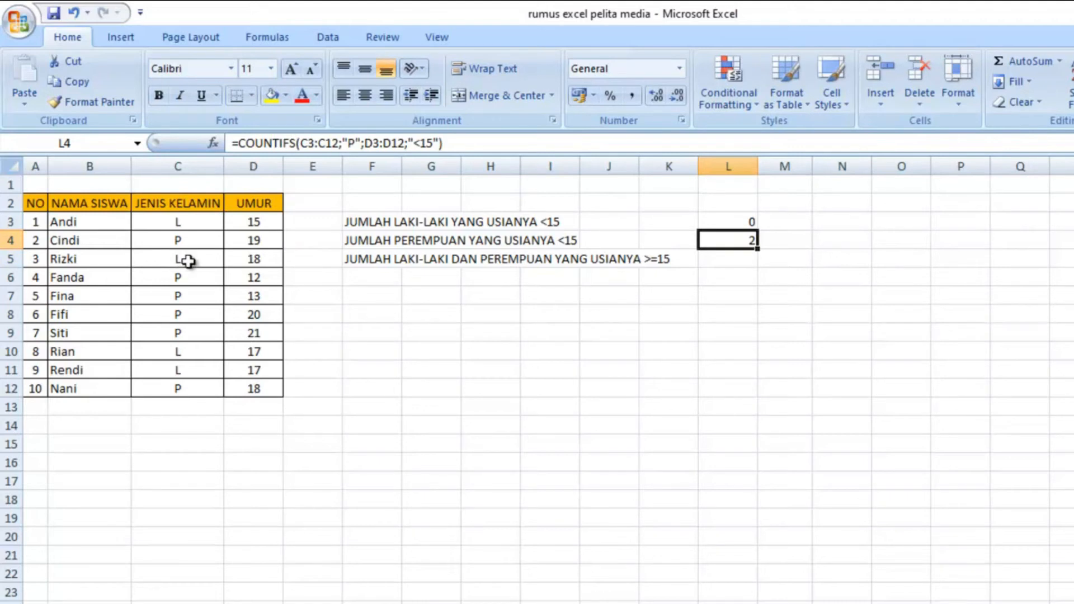
click(191, 222)
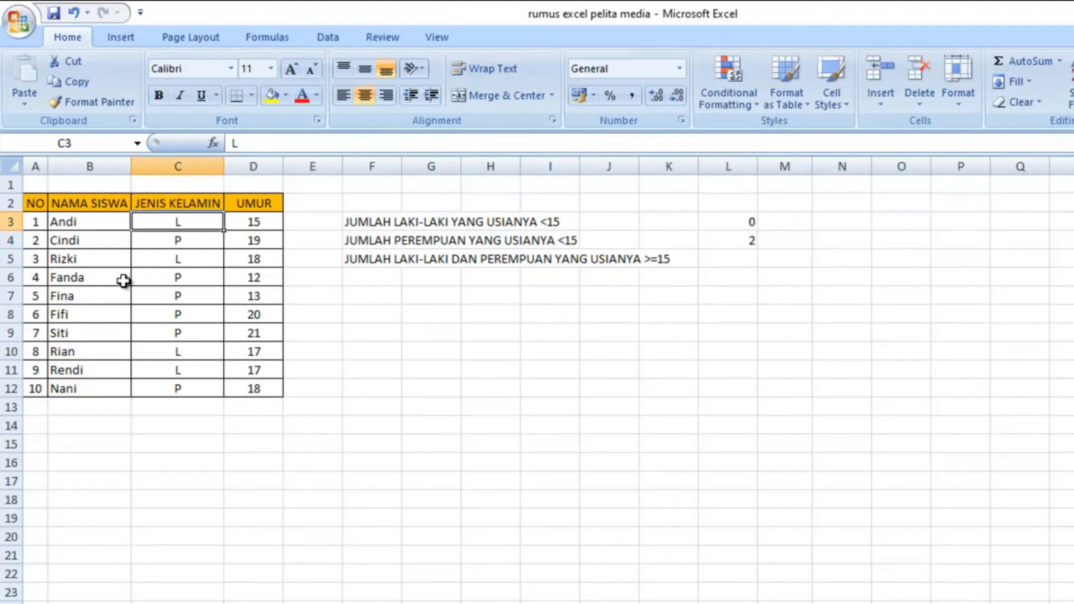
click(186, 240)
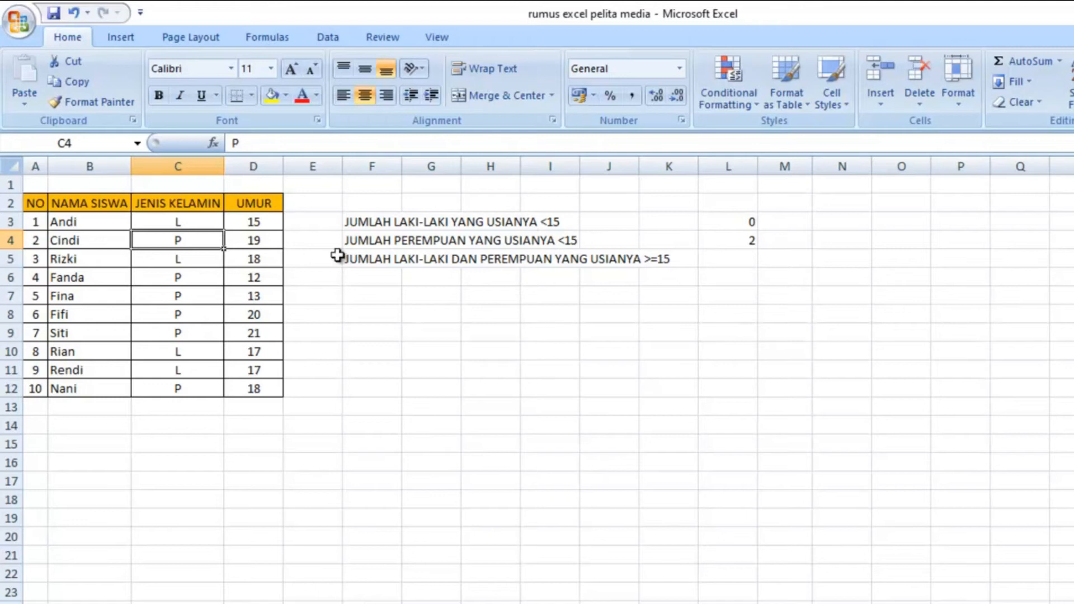
click(181, 279)
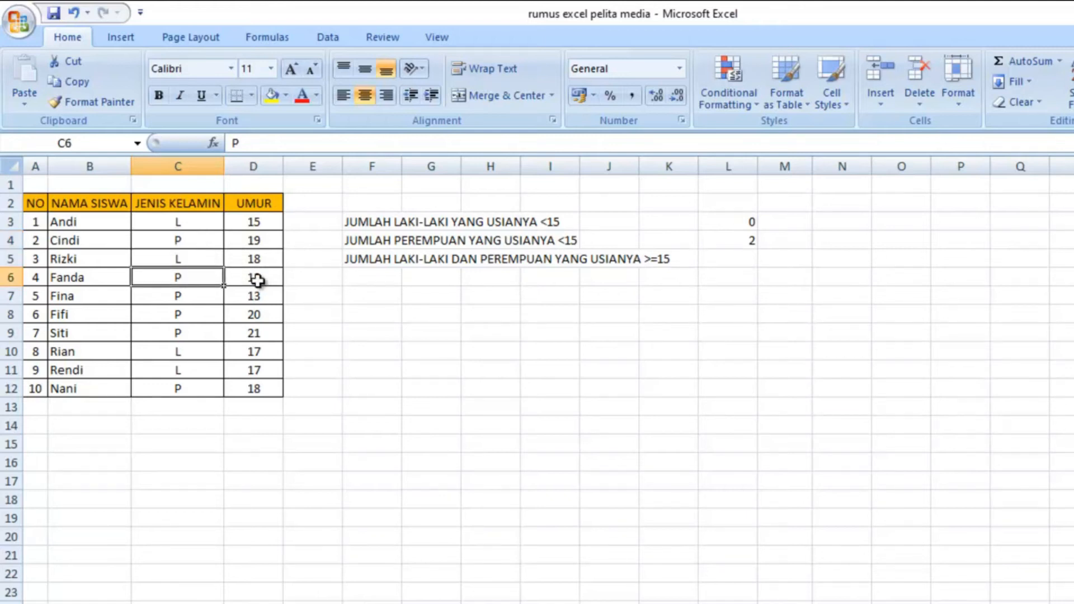
click(180, 299)
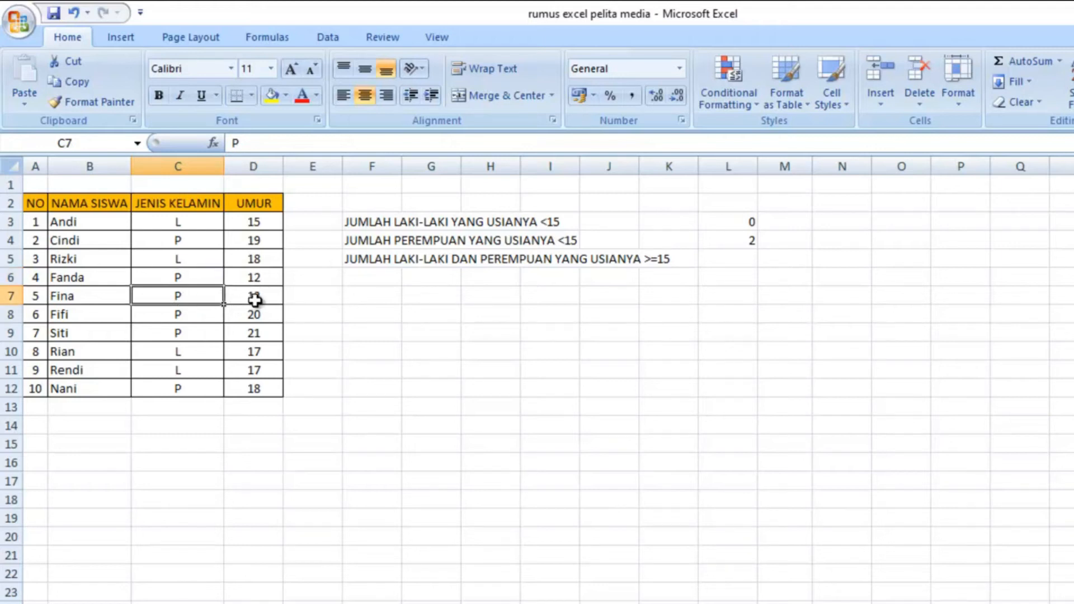
click(189, 316)
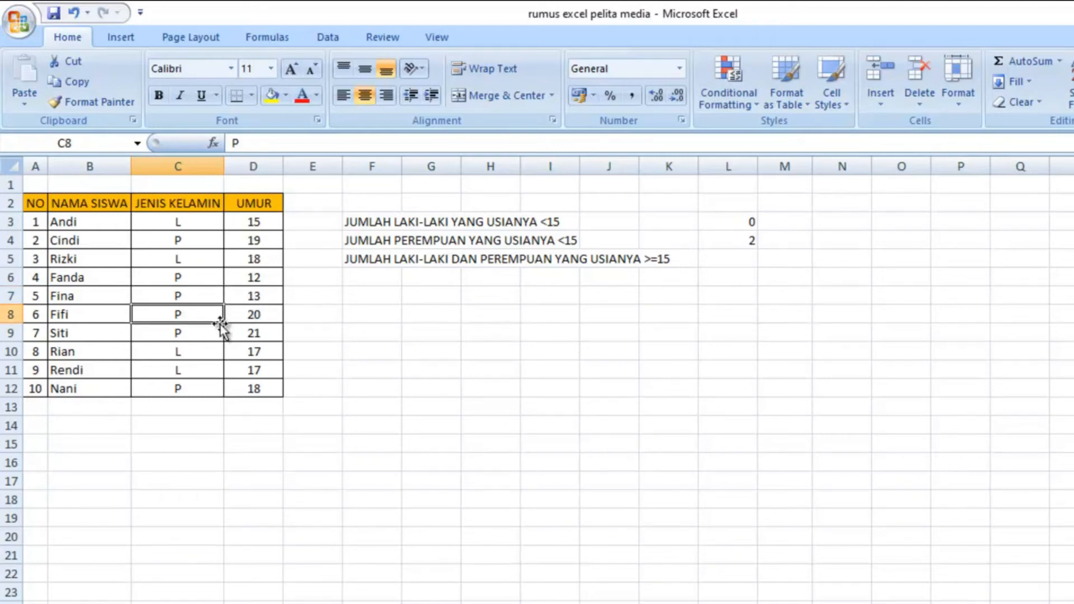
click(194, 332)
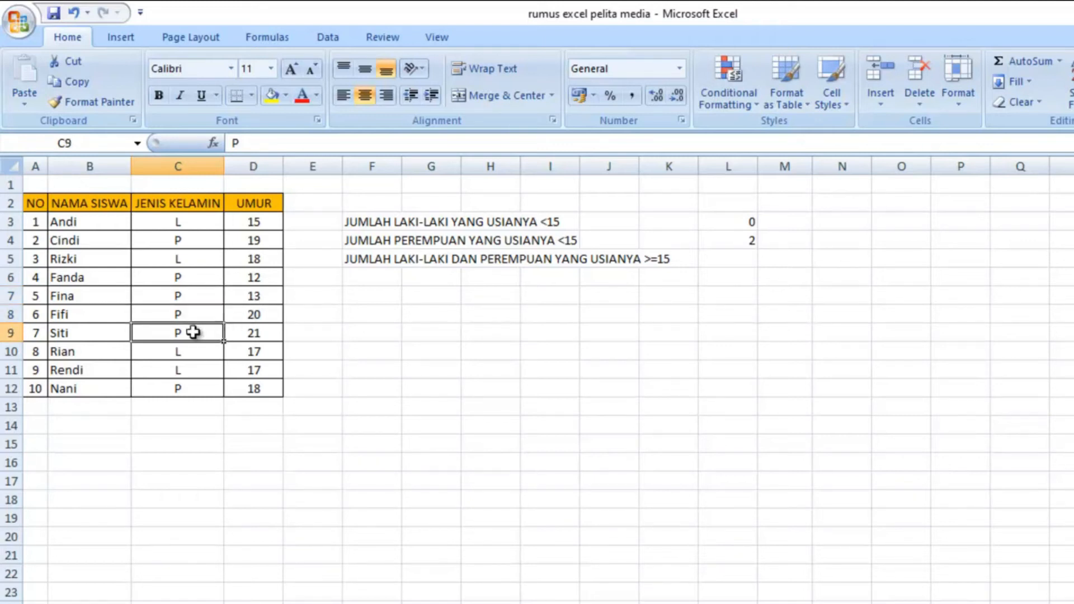
click(256, 392)
click(196, 390)
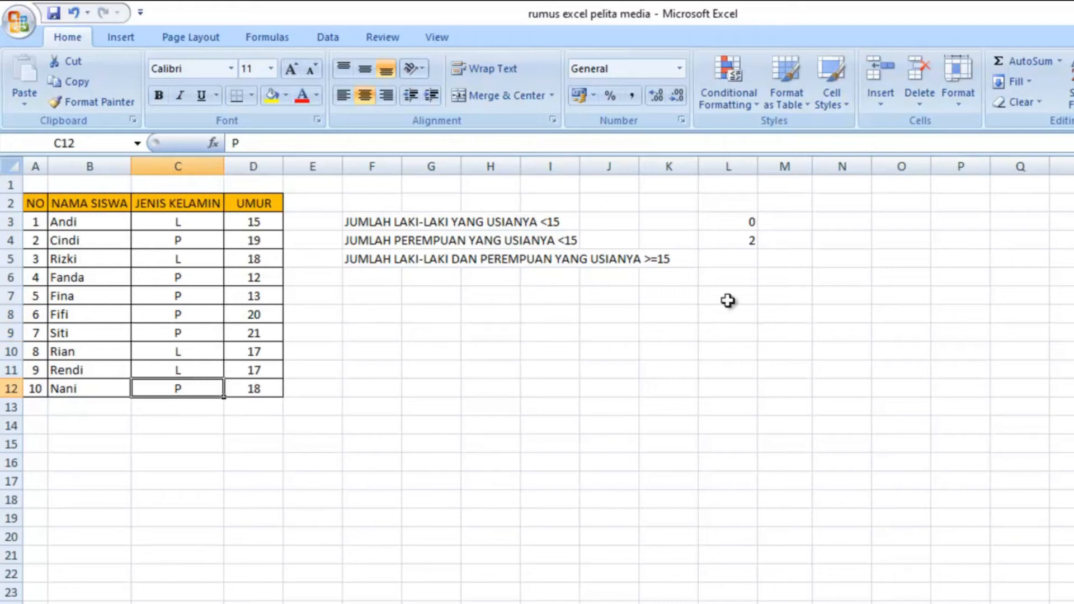
click(750, 242)
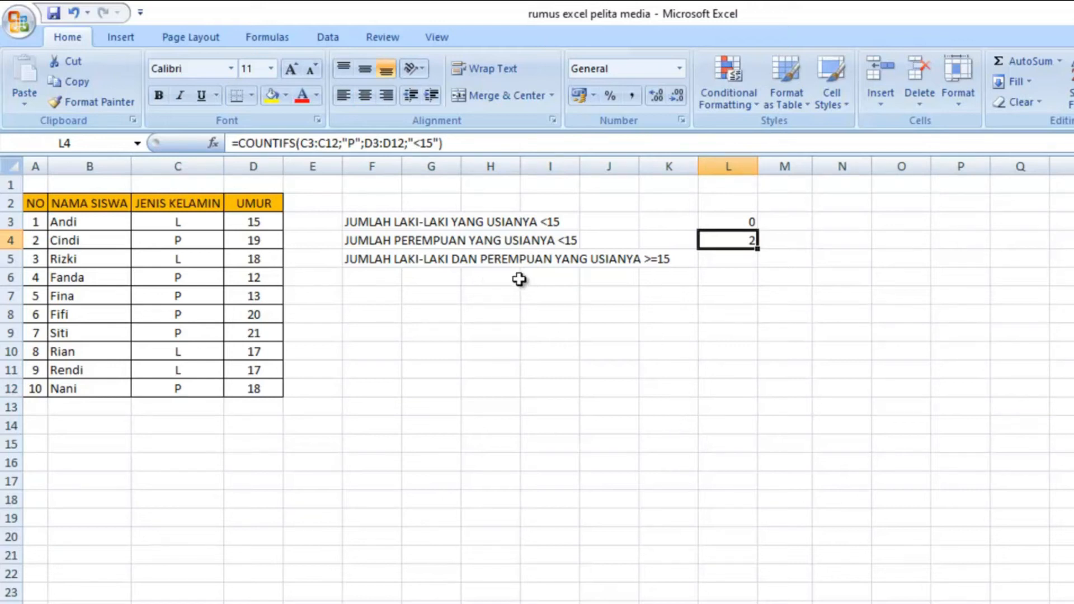
Step: In cell L5, enter a COUNTIFS formula counting rows with "L" in C3:C12 and an age ">=15" in D3:D12
click(724, 260)
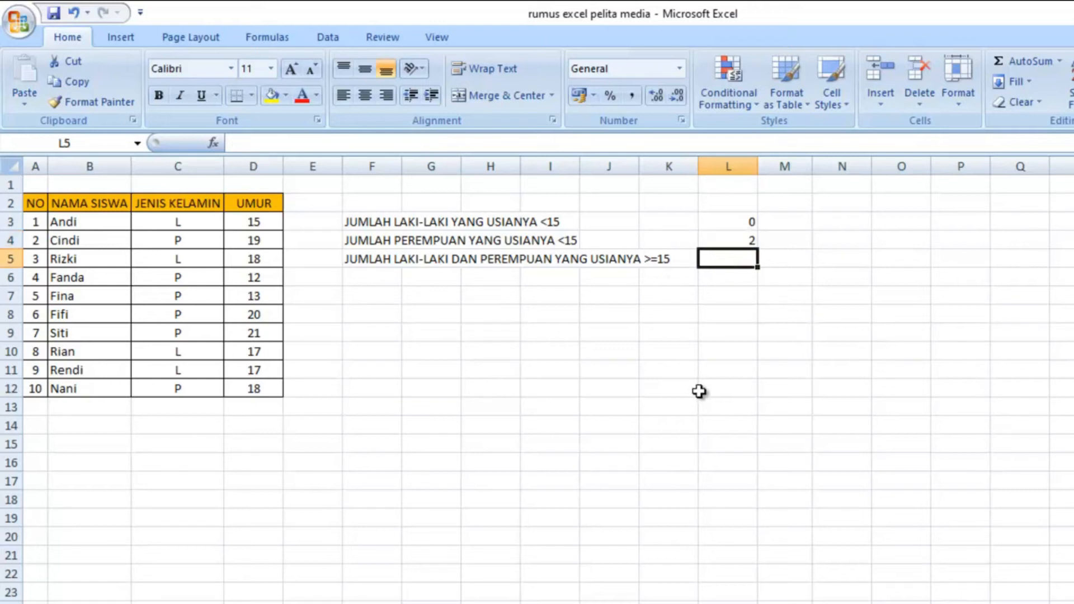
text(=)
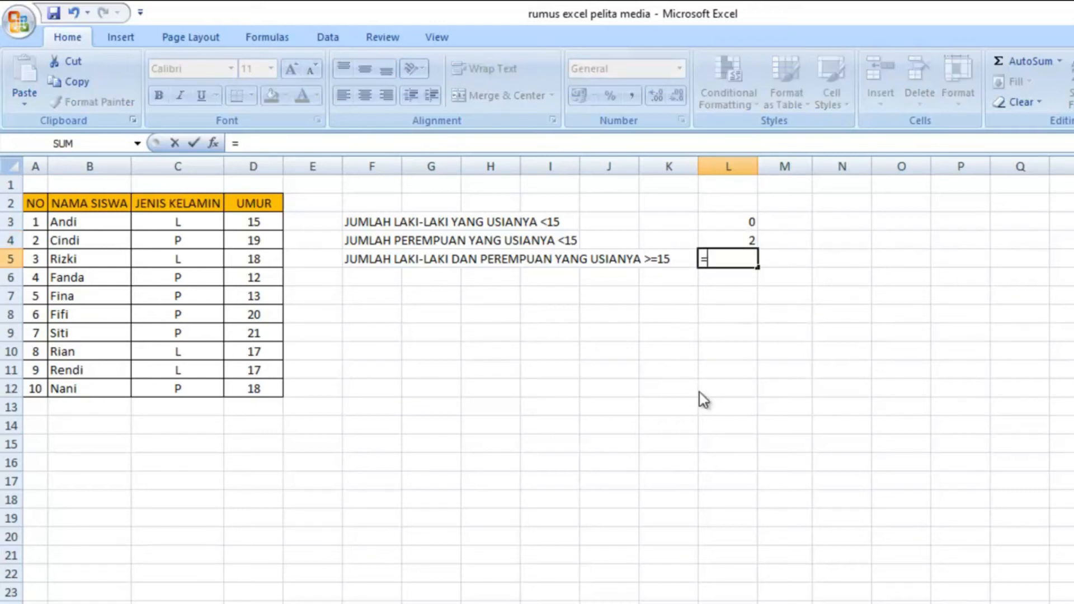
text(COUNTF)
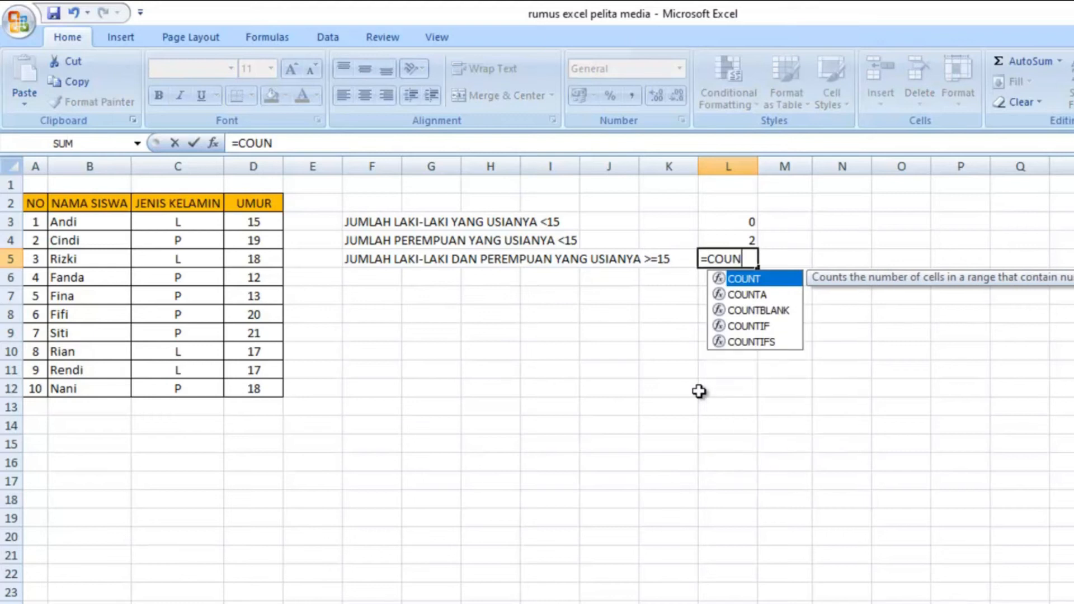
key(BackSpace)
text(IFS)
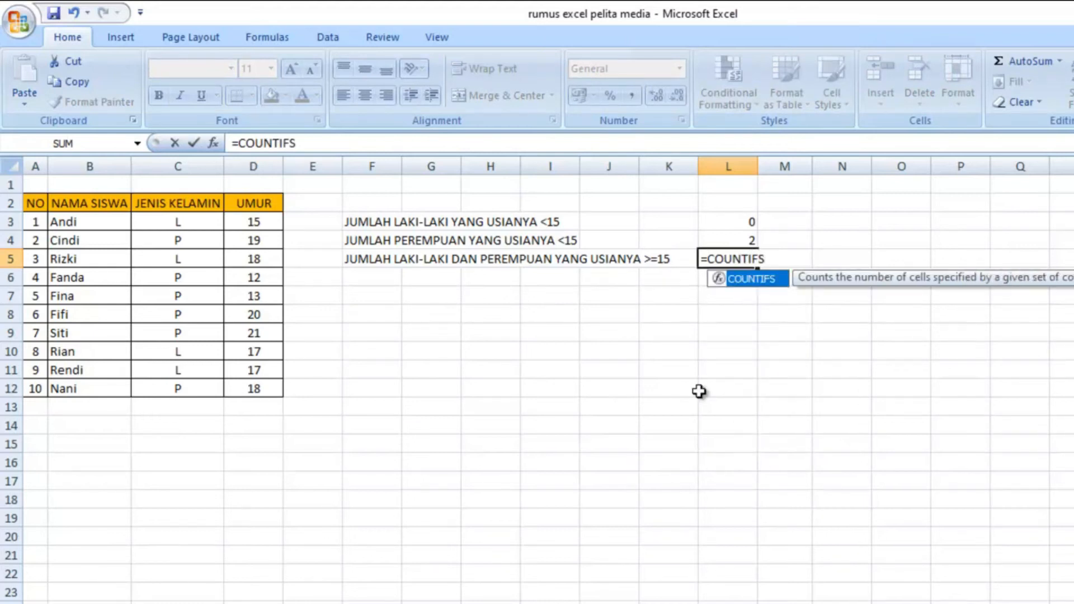
double_click(777, 283)
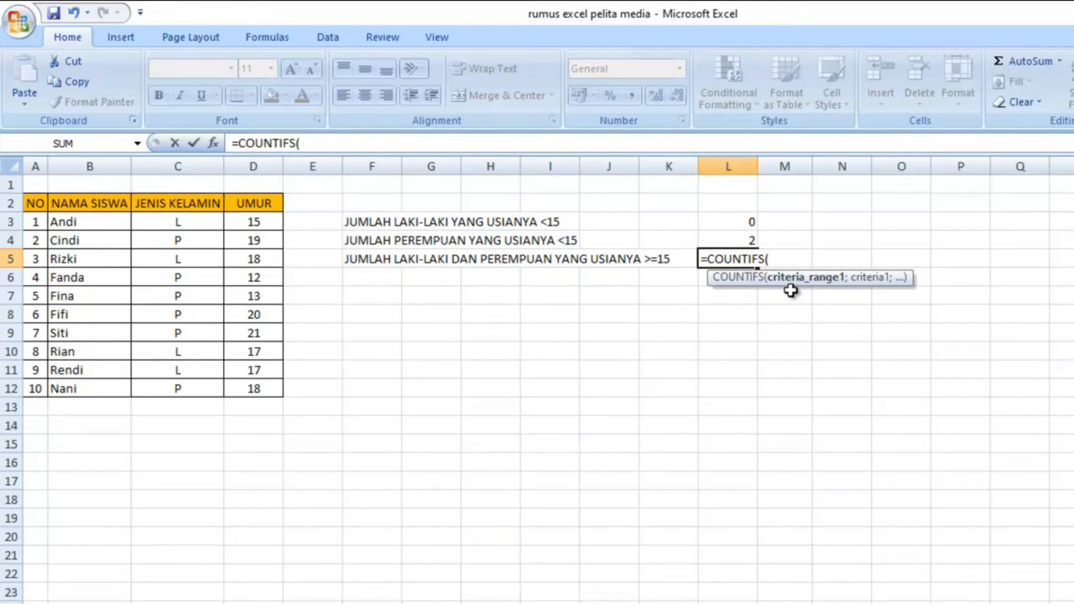
drag(185, 222, 179, 406)
click(180, 405)
drag(185, 230, 184, 392)
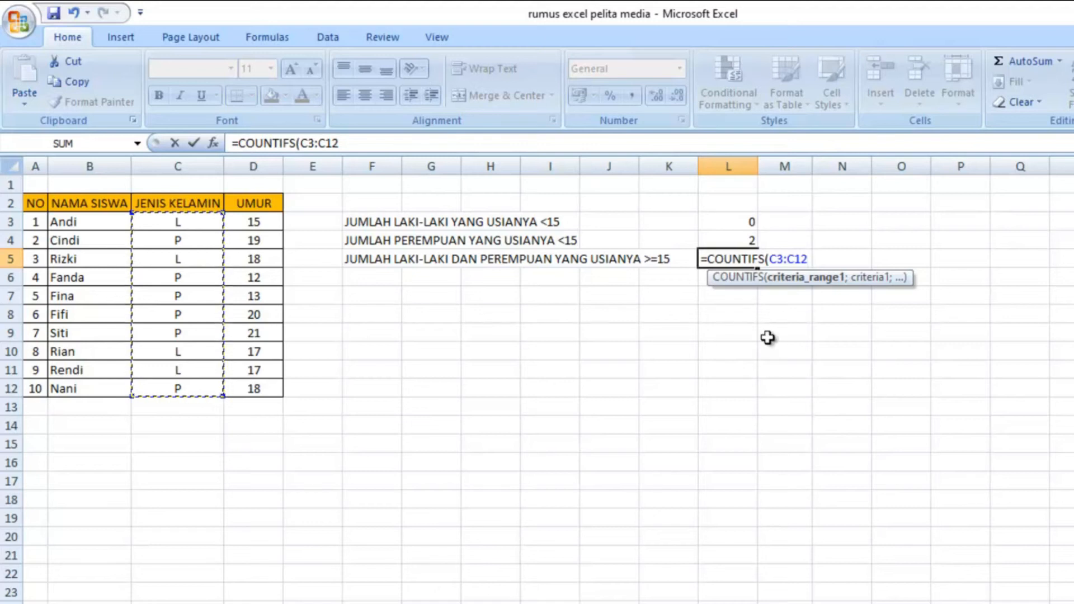
text(;)
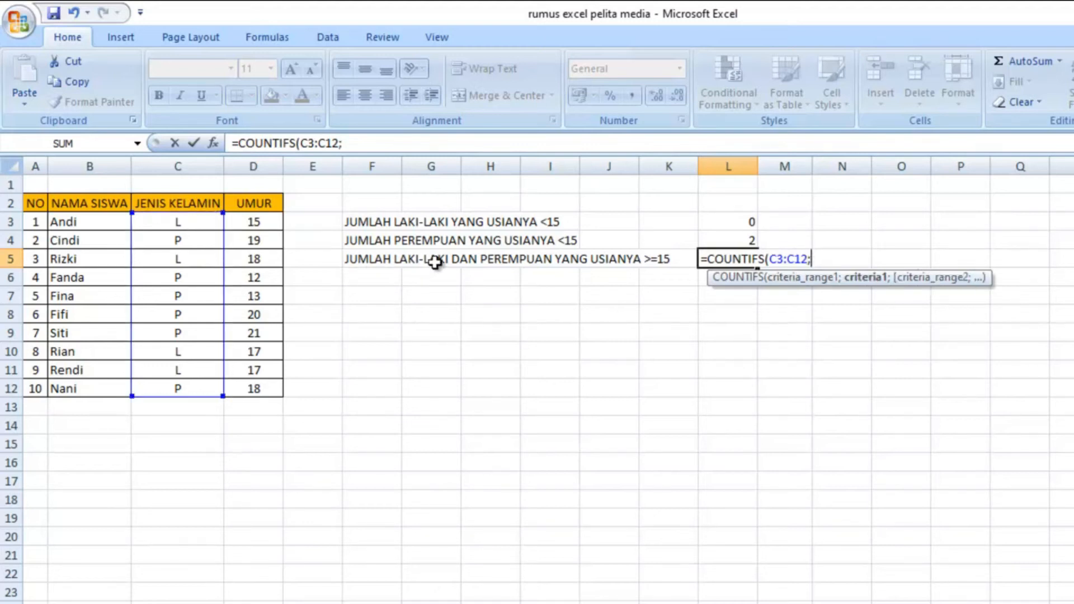
text("L";)
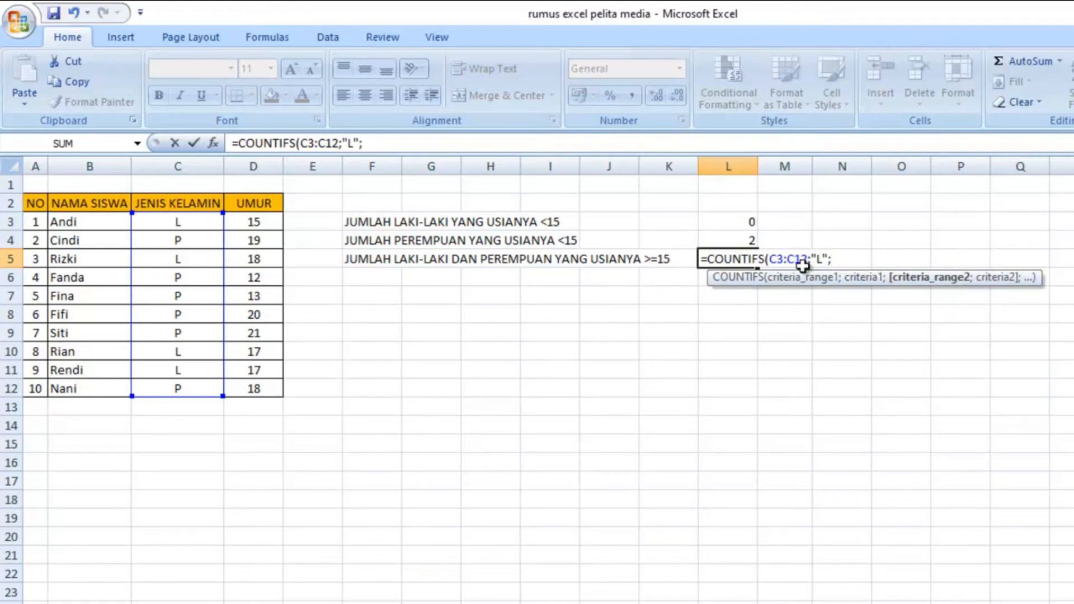
drag(253, 222, 264, 385)
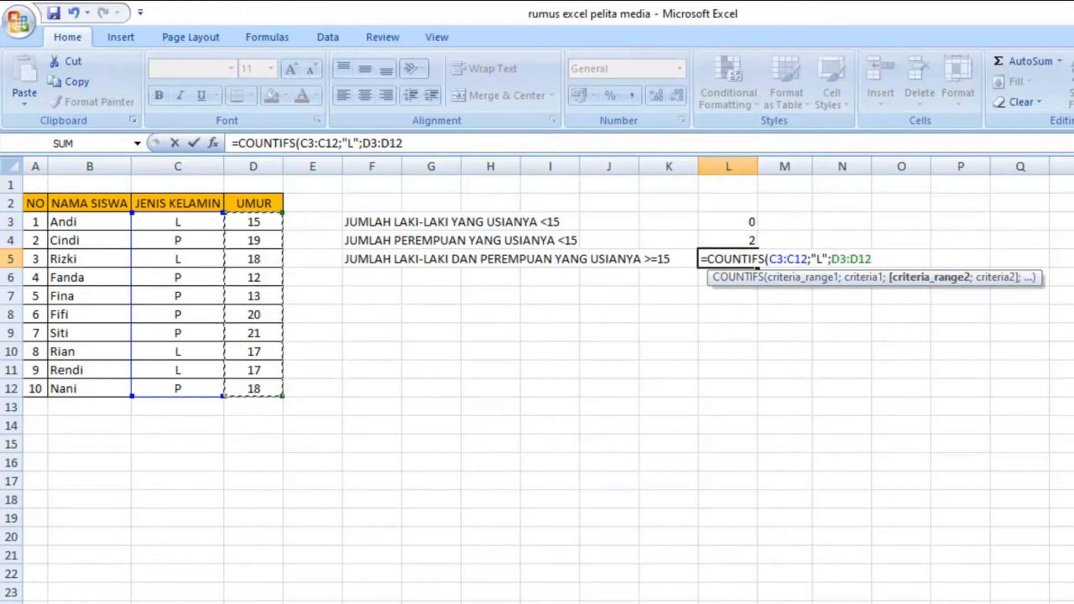
text(;)
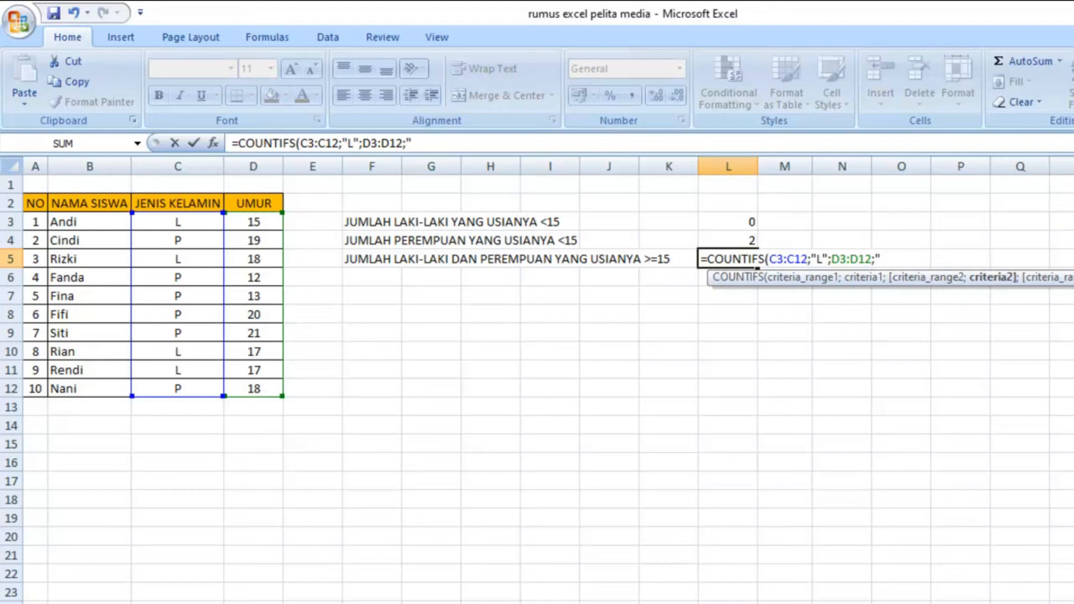
text(">=15)
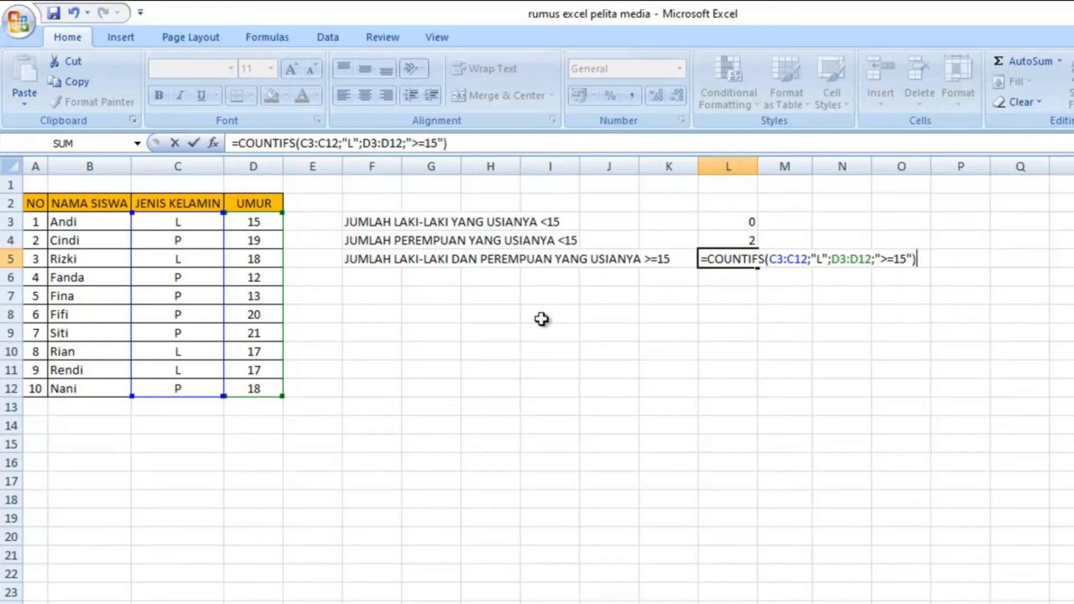
key(Return)
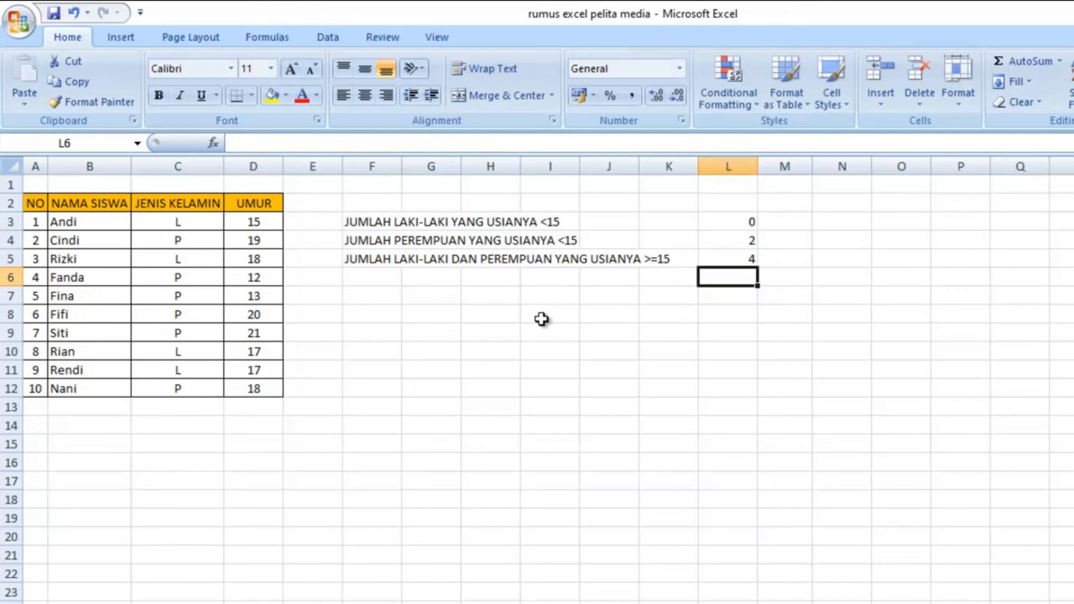
Step: Extend the L5 formula by adding a second COUNTIFS for "P" in C3:C12 and an age ">=15" in D3:D12
click(748, 260)
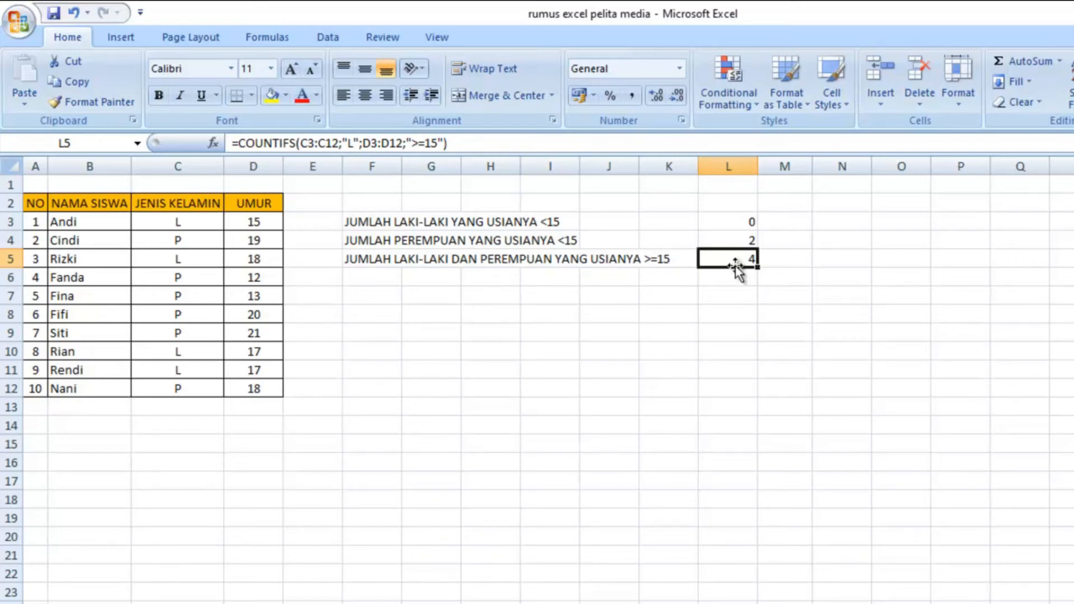
double_click(736, 266)
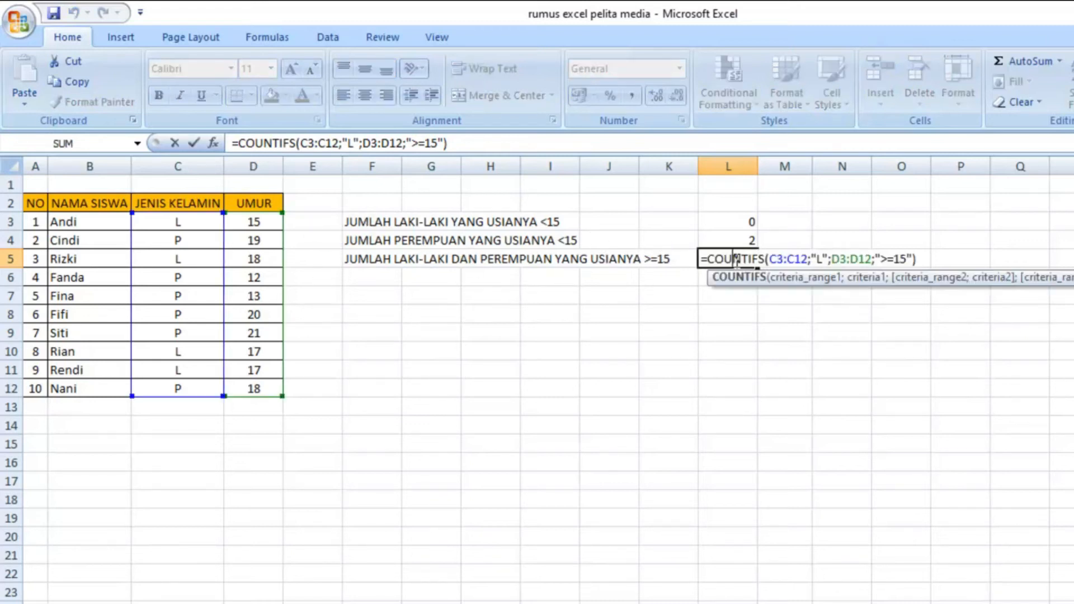
click(922, 262)
text(+)
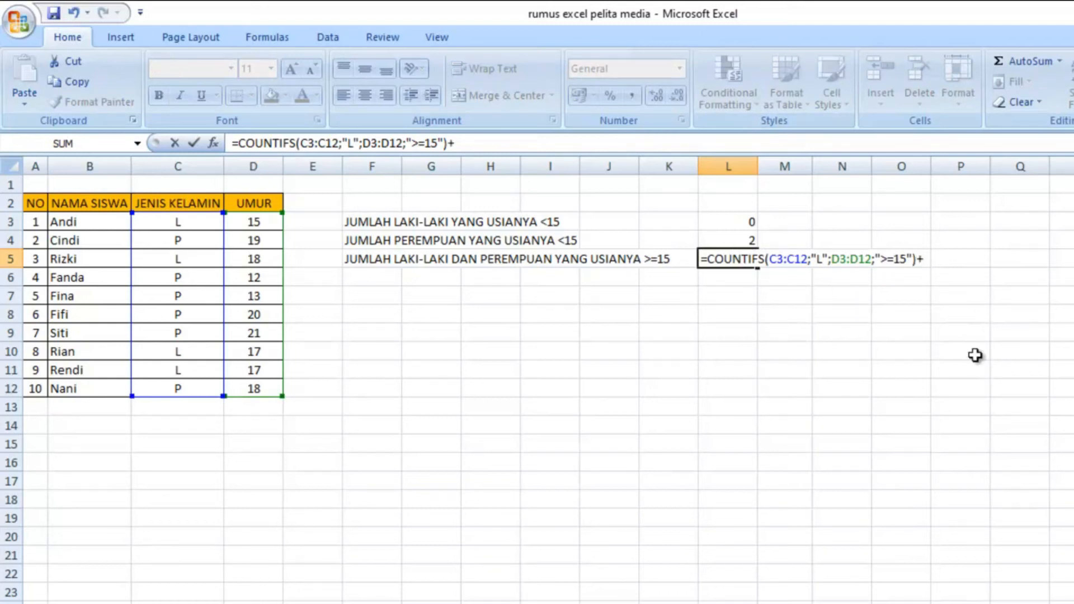
text(COUNTIF)
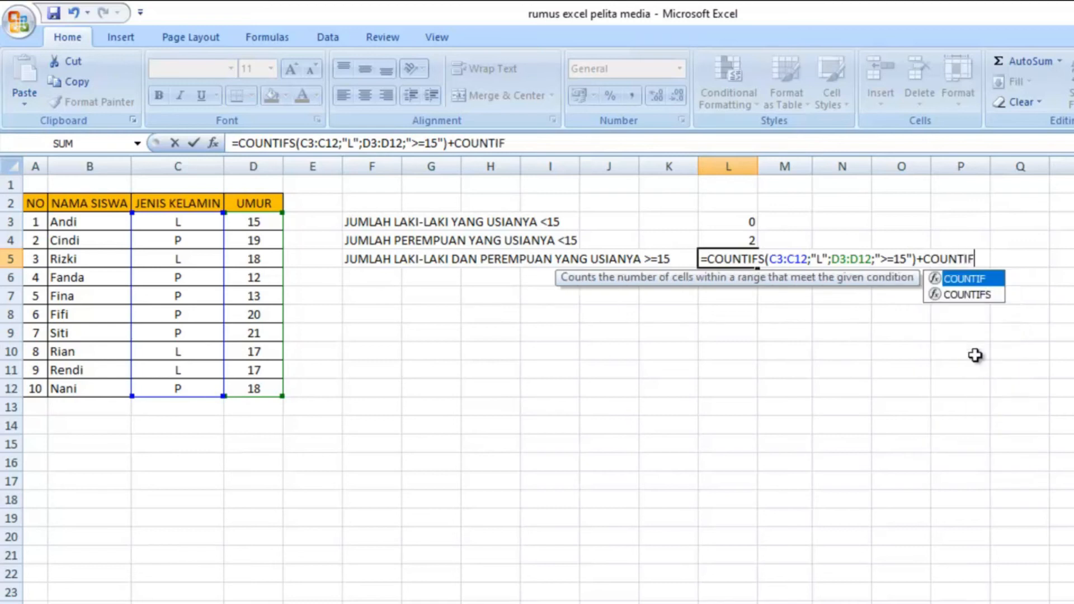
text(S)
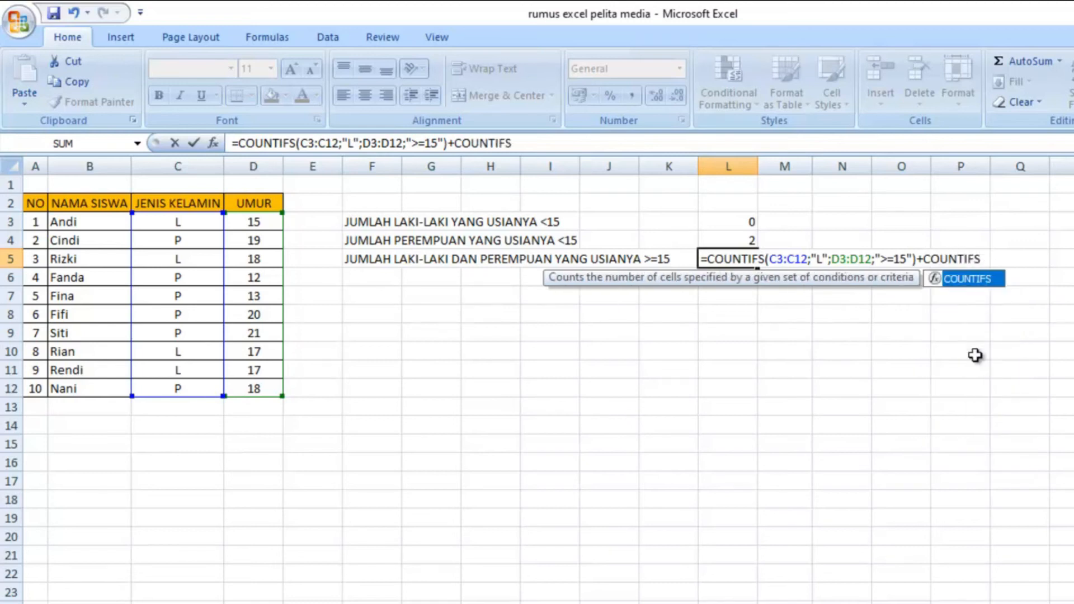
double_click(980, 283)
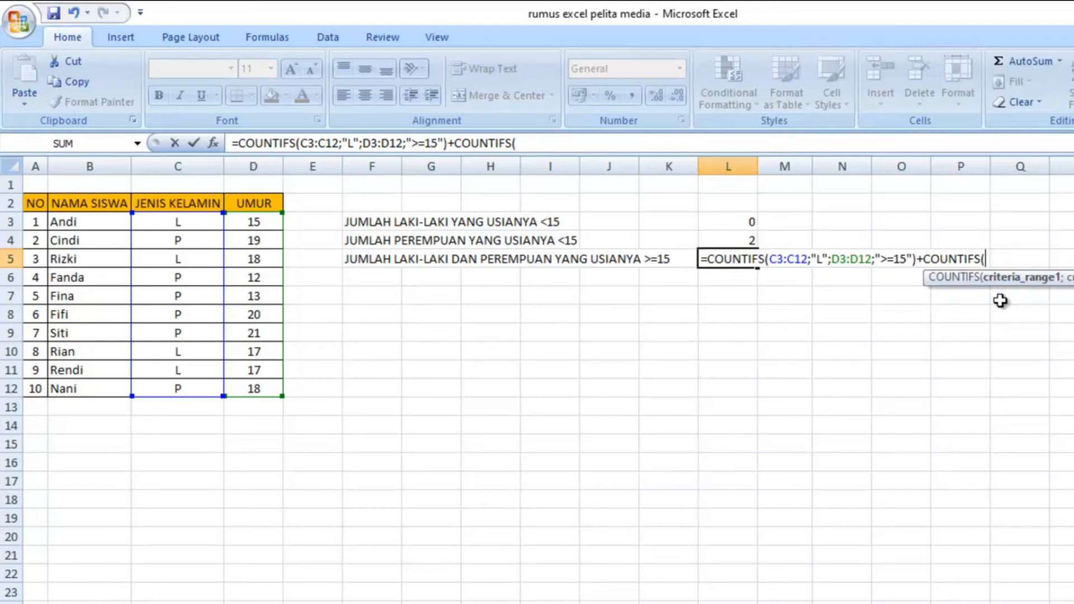
drag(218, 222, 197, 388)
text(;)
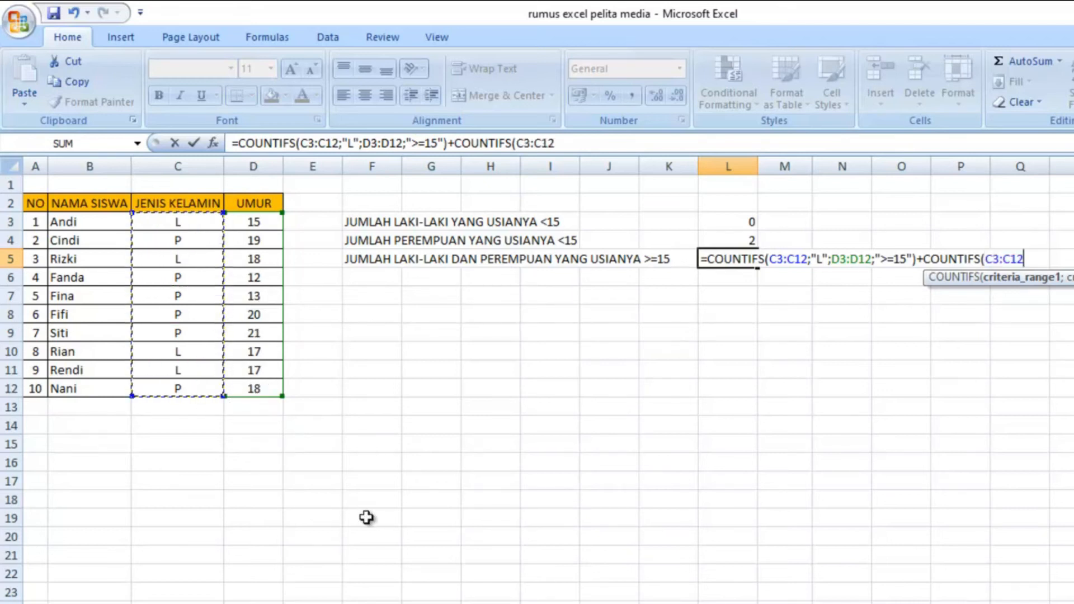
text(")
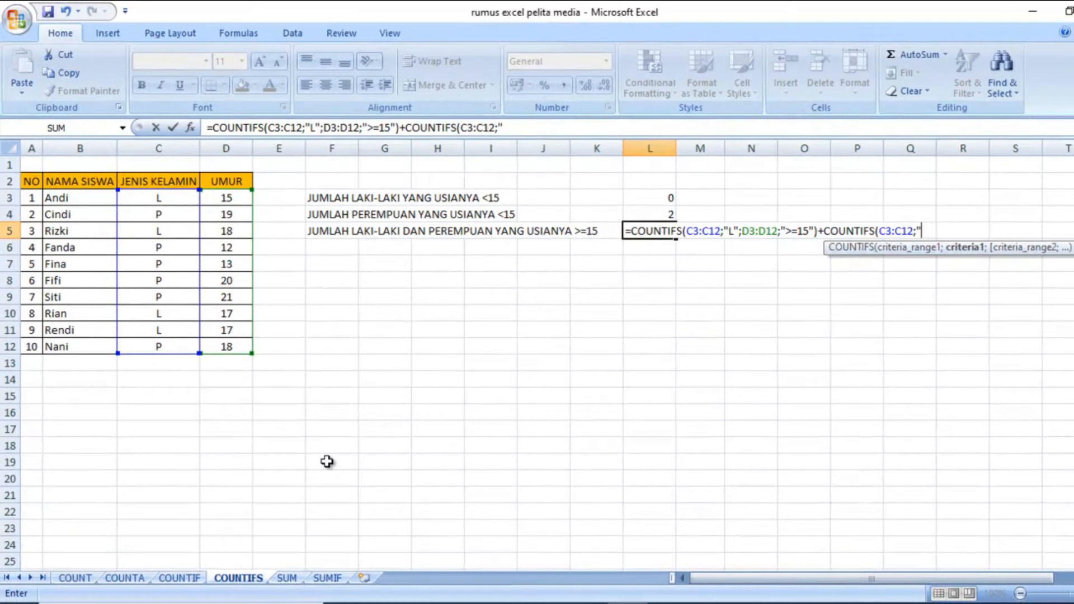
text(P";)
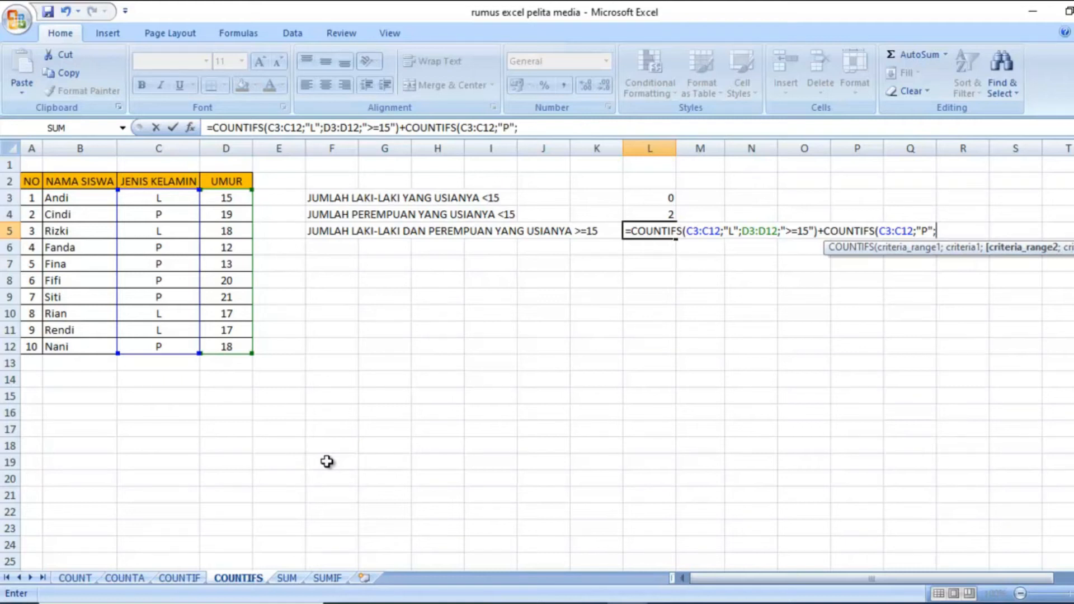
drag(224, 197, 240, 346)
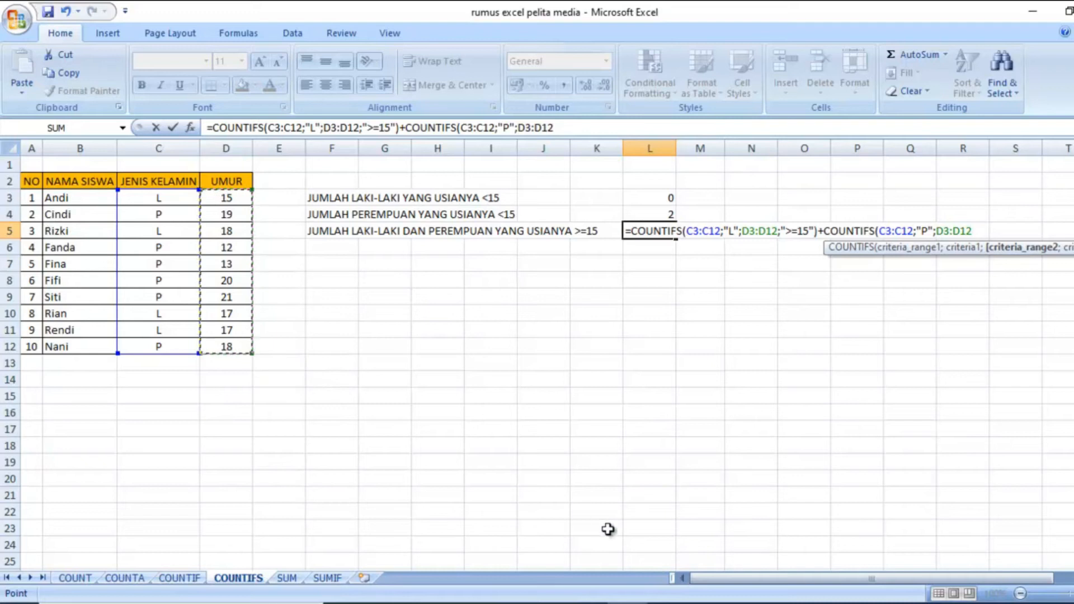
text(;)
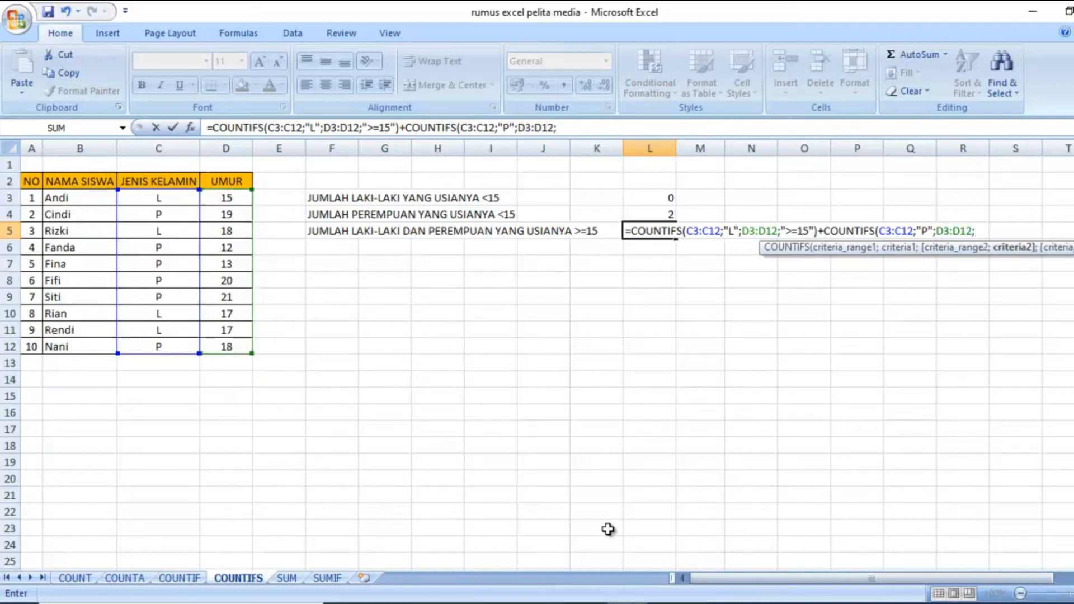
text(">=16)
key(BackSpace)
text(5"))
key(Return)
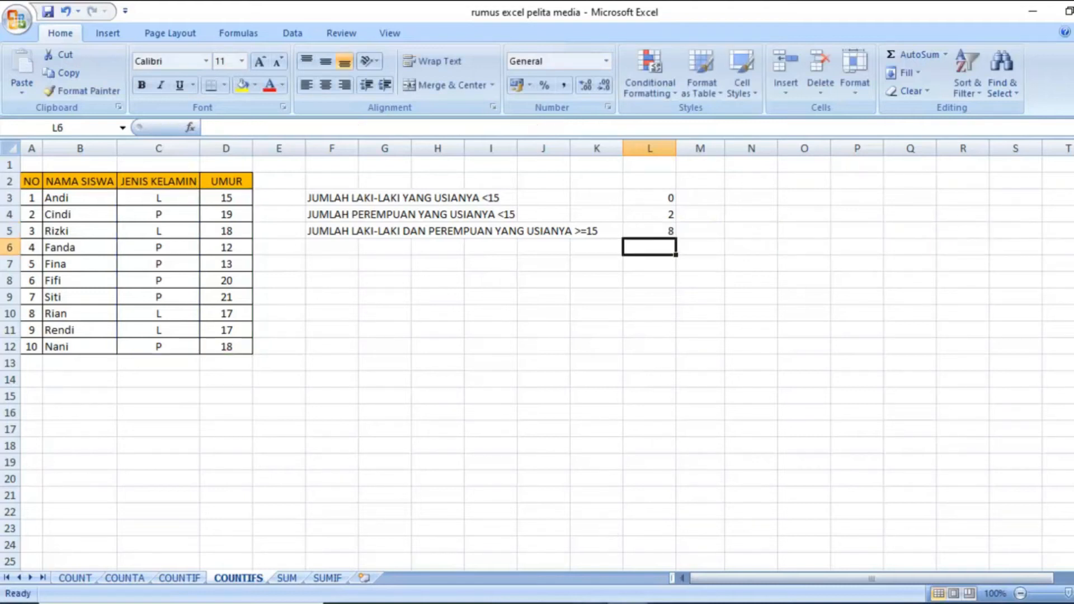
Step: Check the combined COUNTIFS formula in L5 against each age of 15 or more in the UMUR column
click(599, 237)
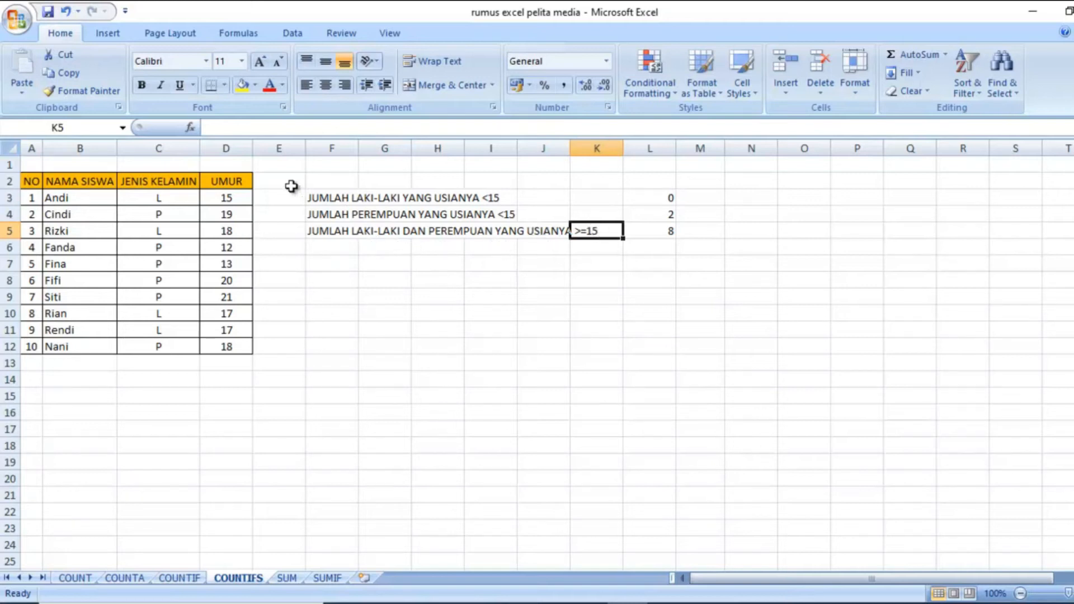
click(230, 197)
click(235, 217)
click(242, 232)
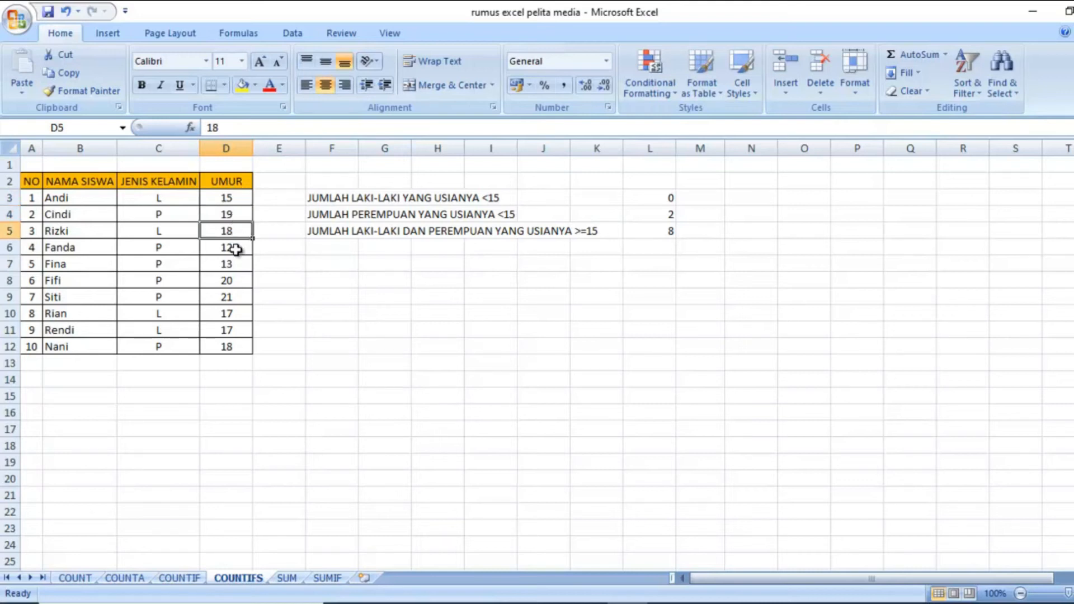
click(237, 283)
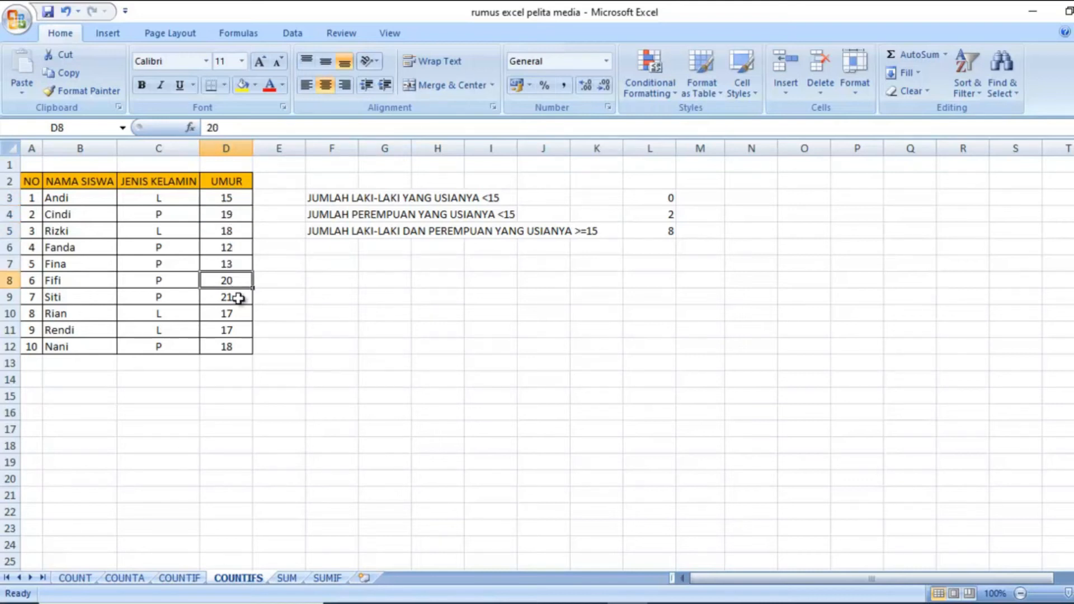
click(238, 298)
click(238, 315)
click(238, 331)
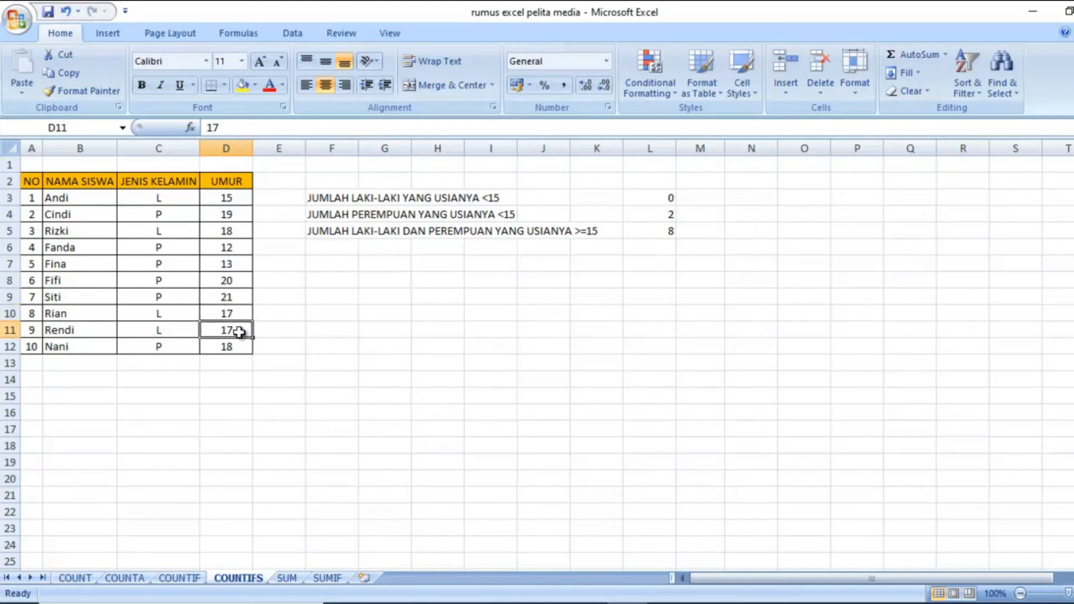
click(235, 348)
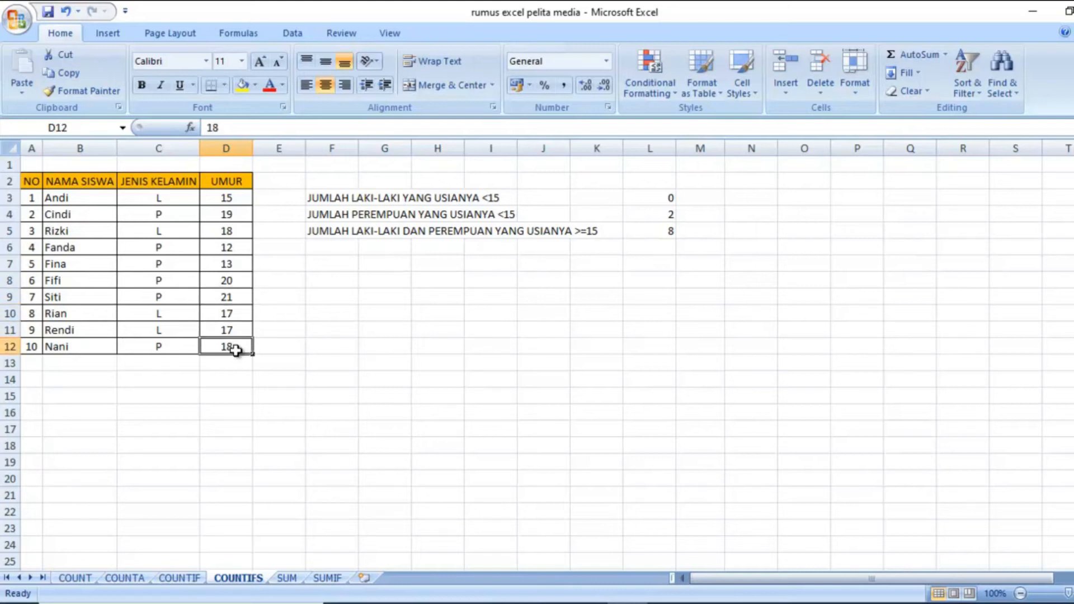
click(665, 234)
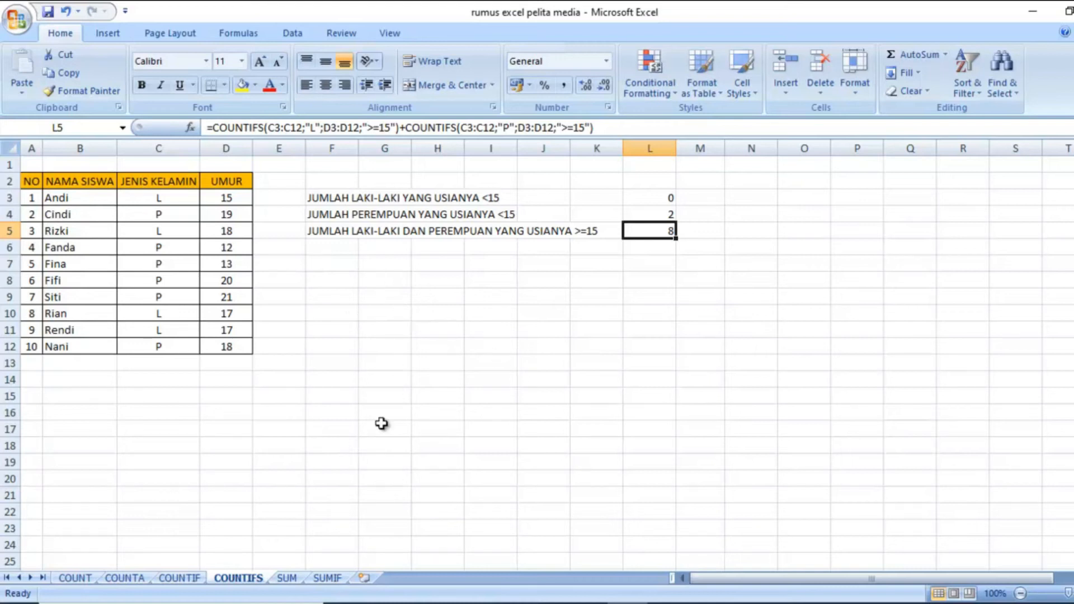
Step: On the SUM sheet, enter a SUM formula in cell D9 that totals the TABUNGAN values in D3:D7
click(289, 579)
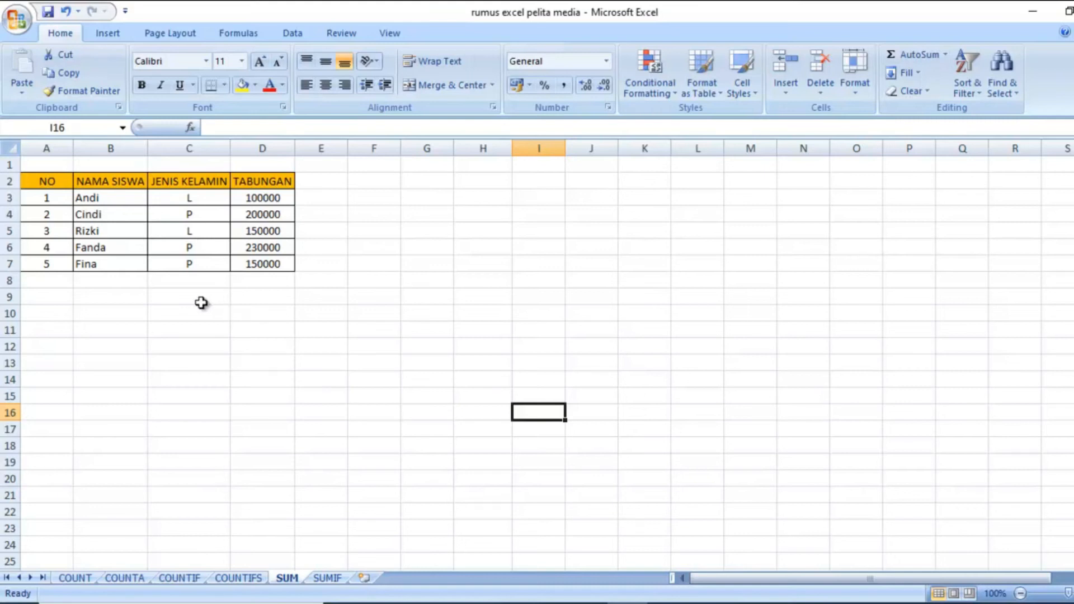
click(201, 302)
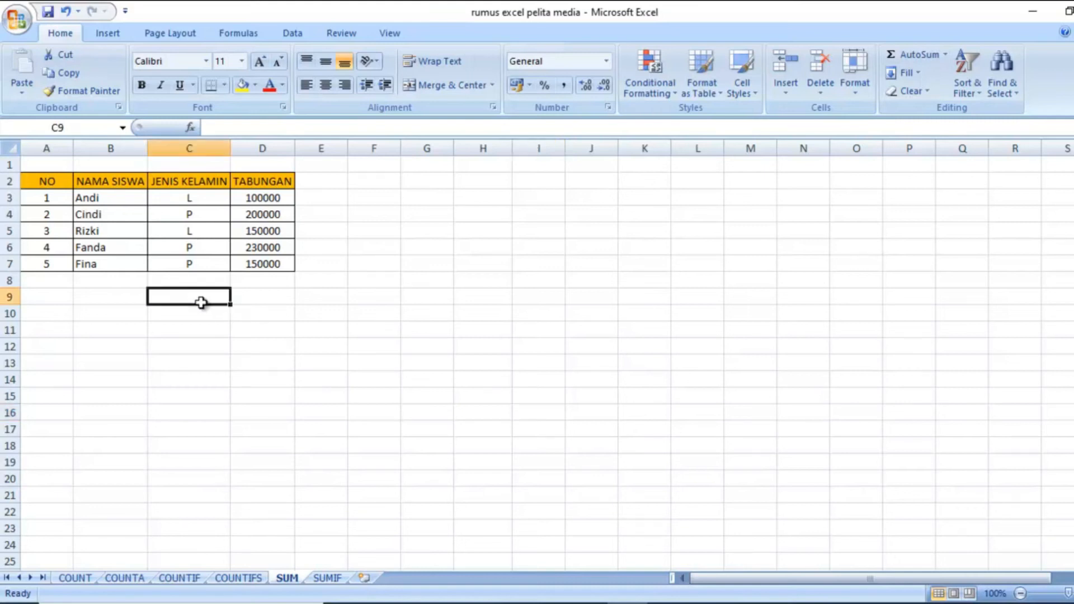
click(252, 297)
text(=SUM)
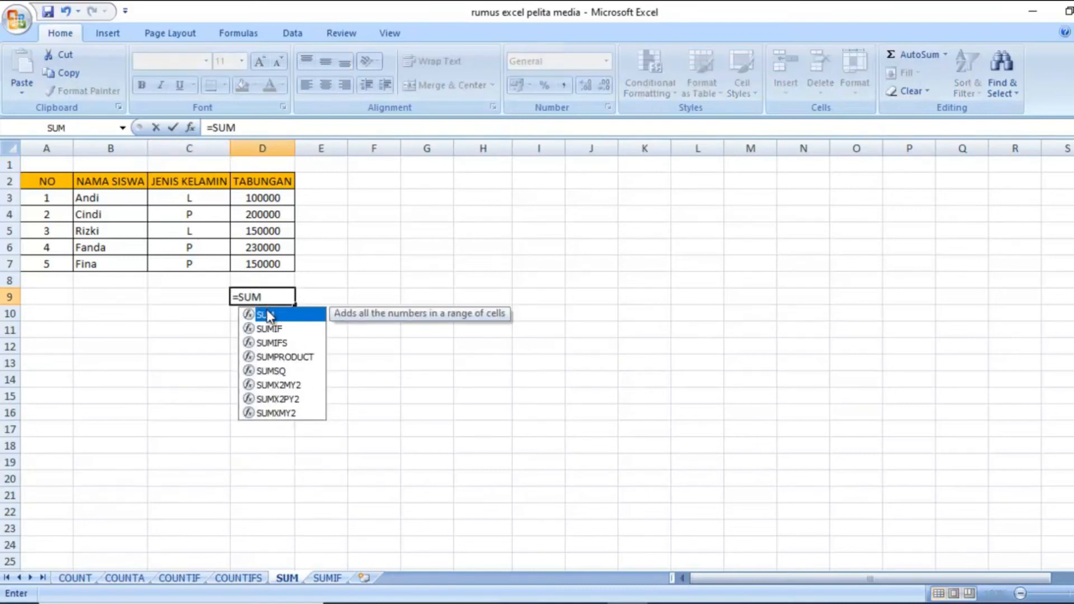
double_click(263, 315)
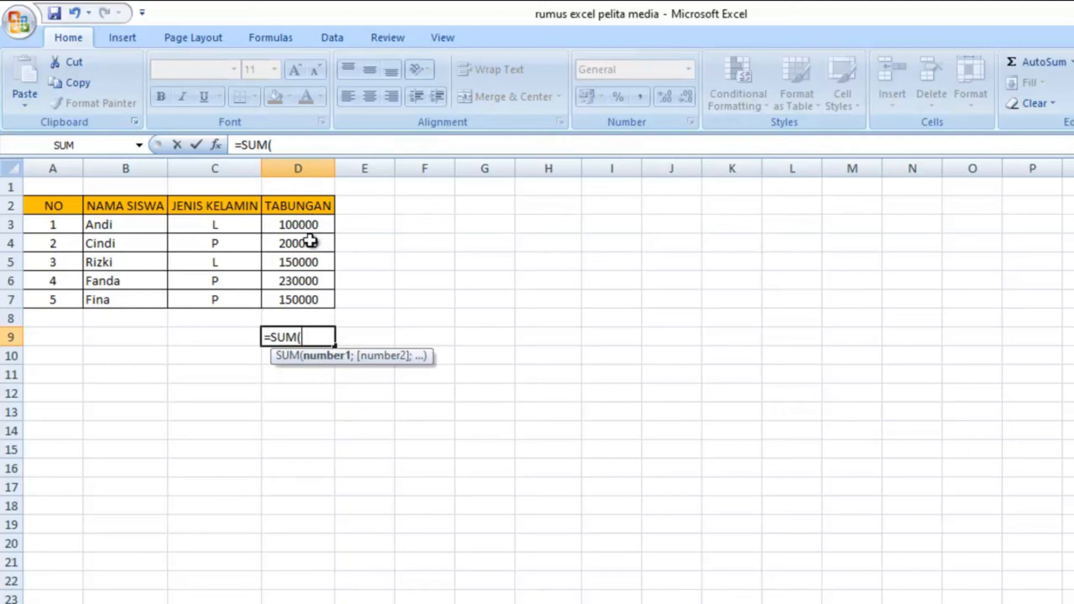
click(300, 223)
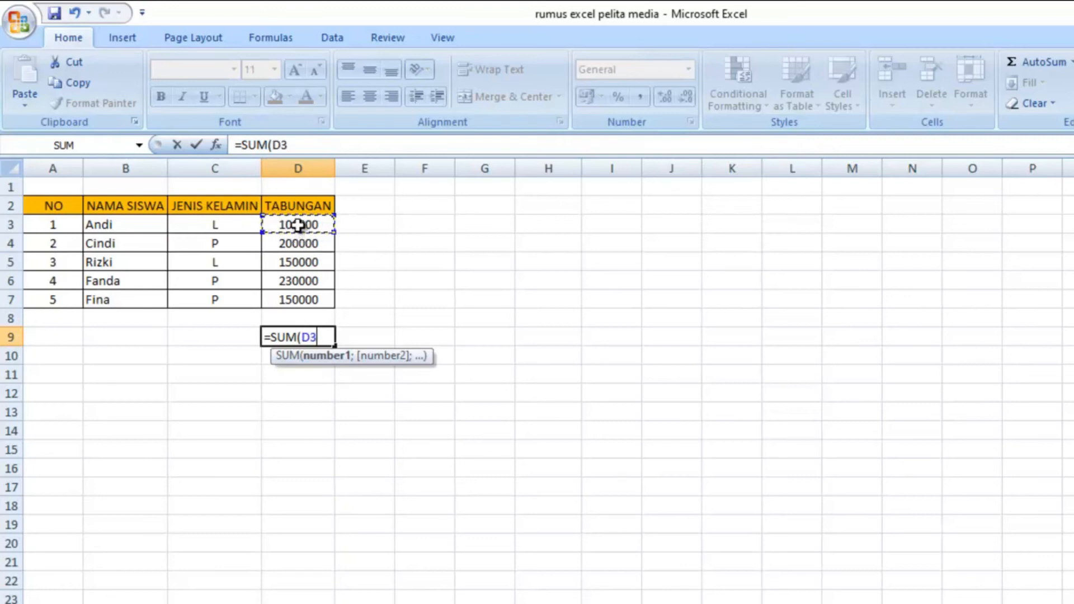
click(305, 246)
click(297, 261)
drag(303, 221, 305, 300)
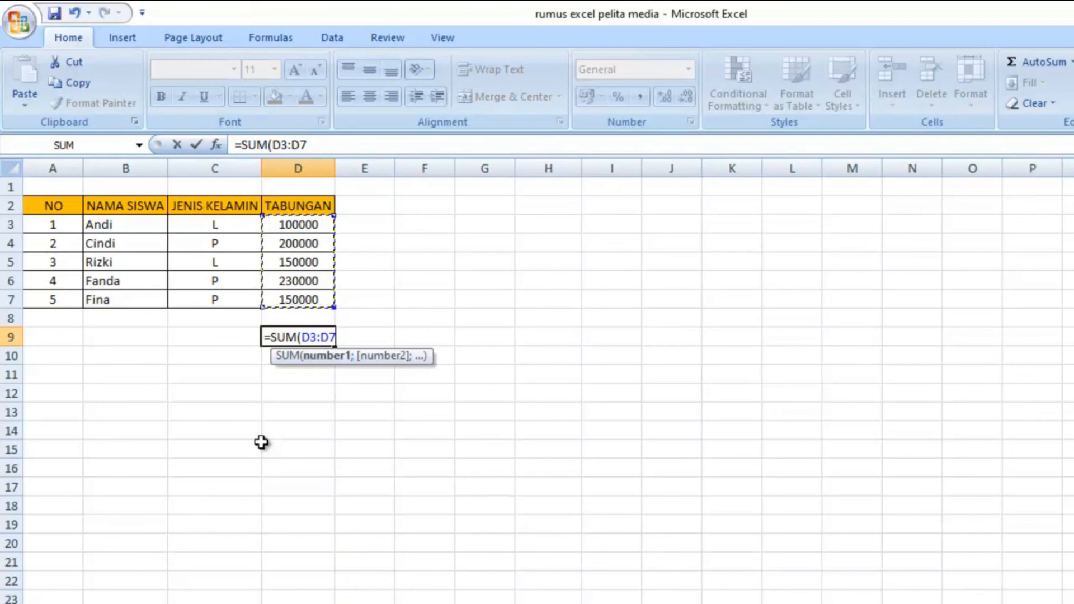
key(Return)
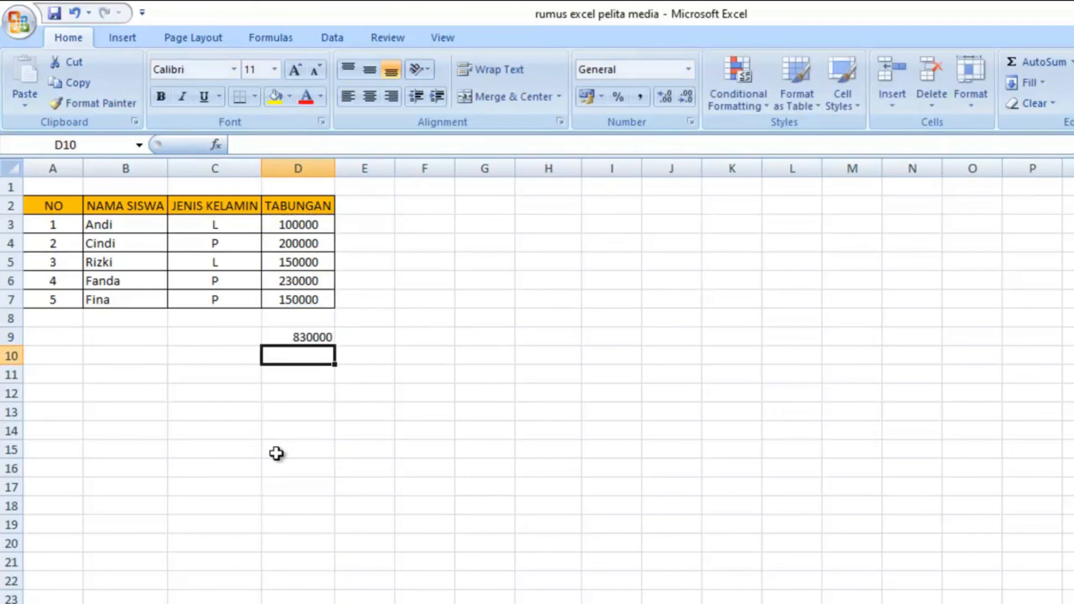
click(325, 335)
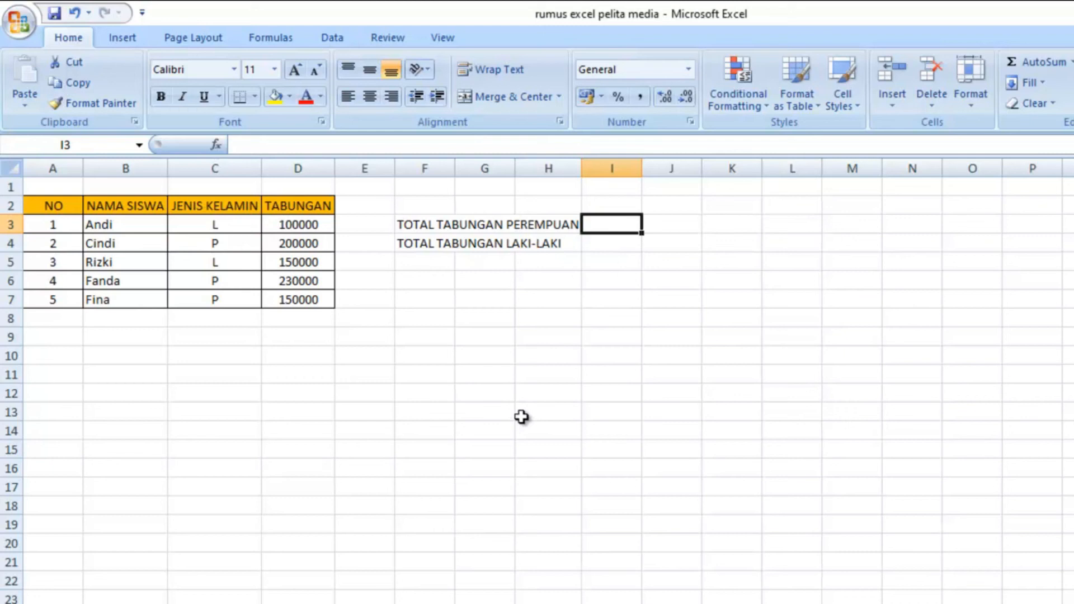
Step: Begin a SUMIF formula in cell I3, beside the TOTAL TABUNGAN PEREMPUAN label
text(=SUMIF)
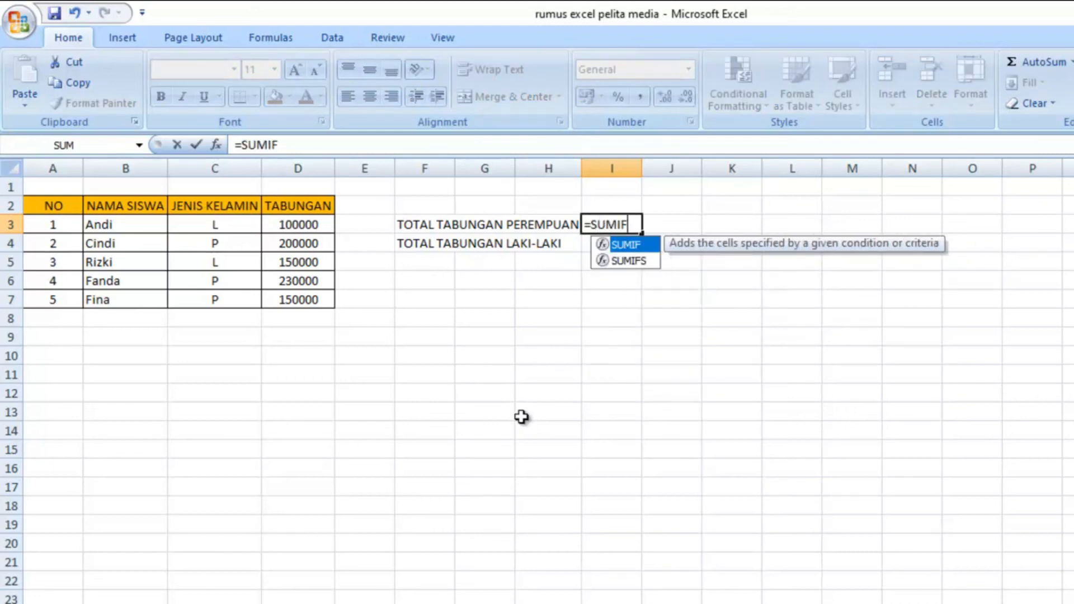
text(()
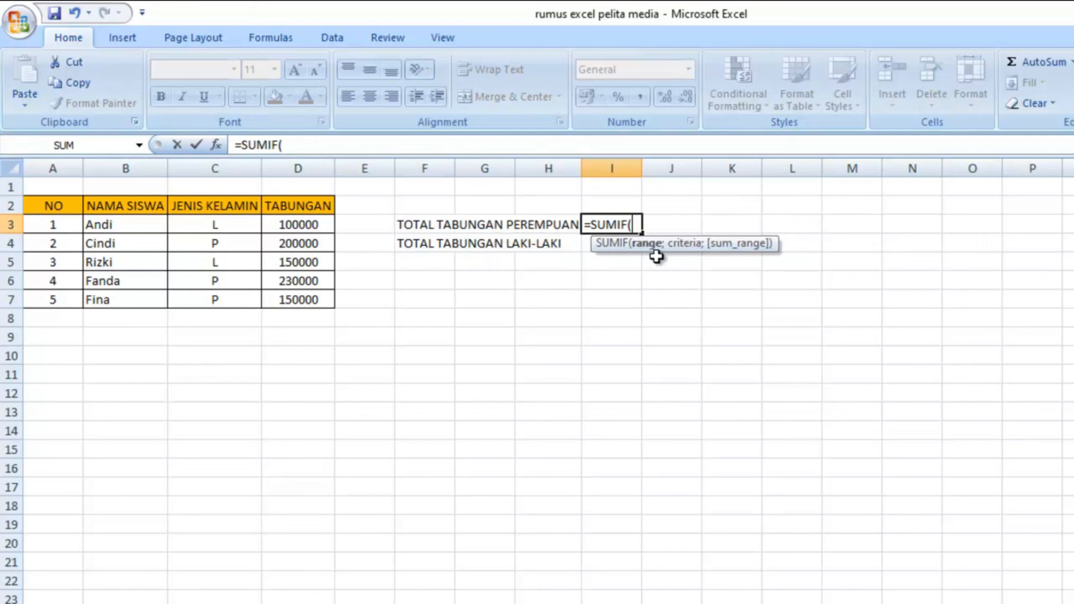
drag(310, 223, 312, 298)
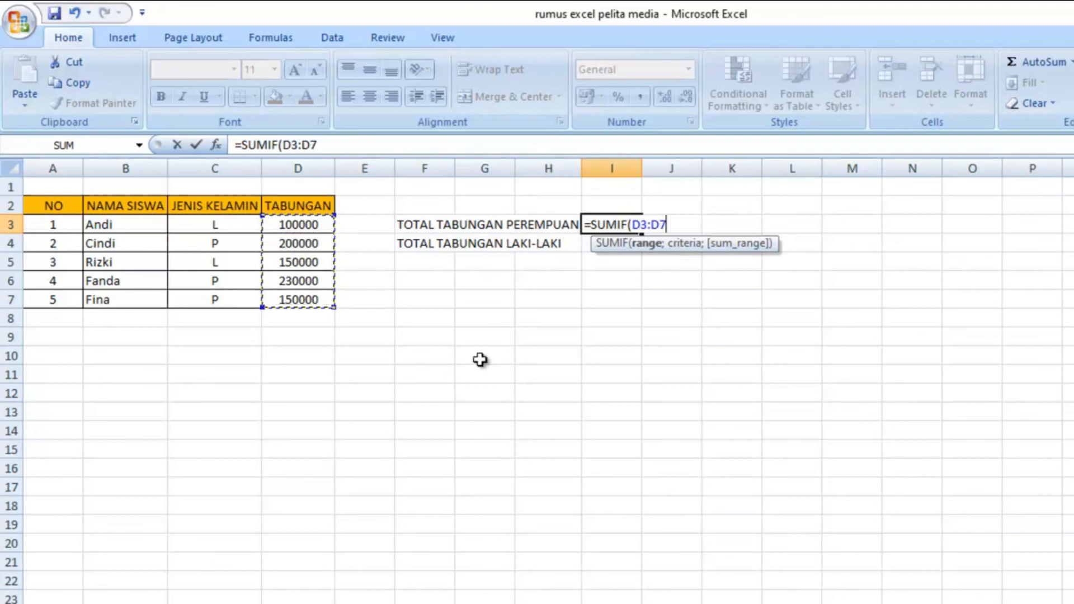
text(;)
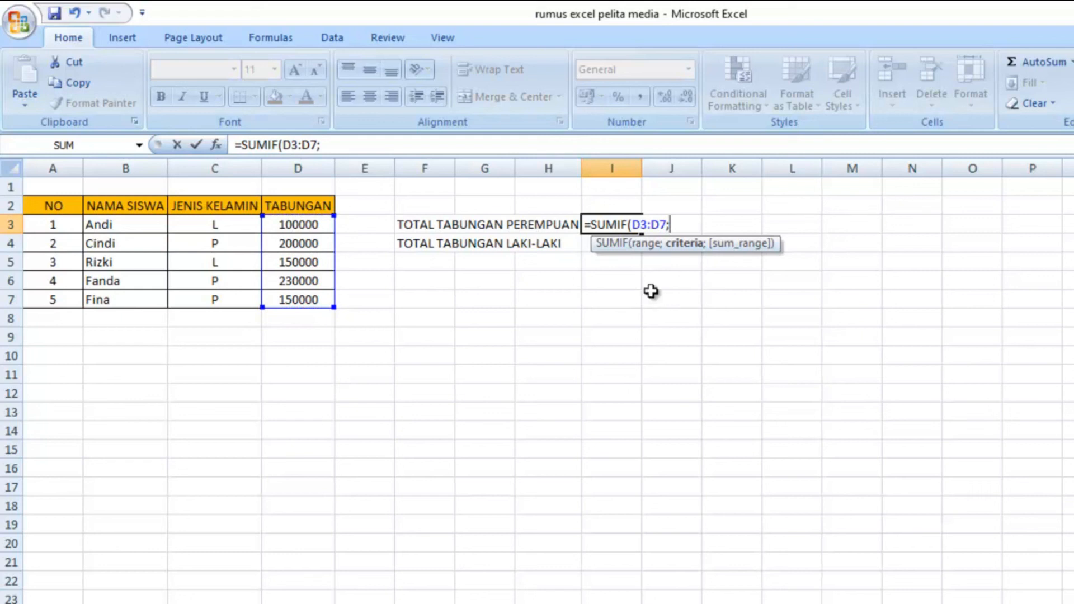
key(BackSpace)
key(BackSpace)
key(BackSpace)
key(BackSpace)
key(BackSpace)
key(BackSpace)
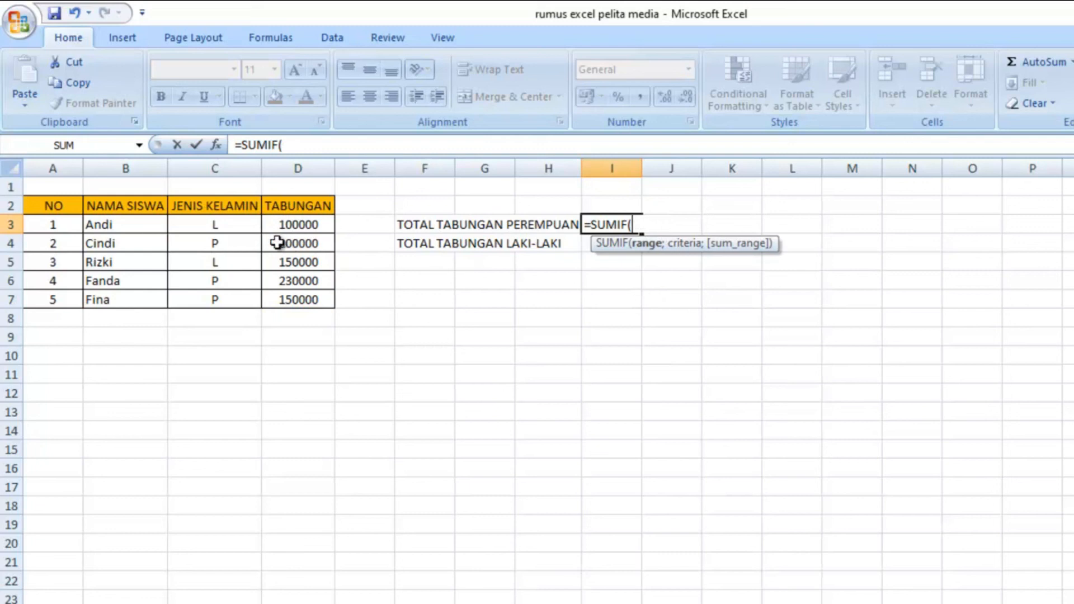
Step: Complete the SUMIF formula in I3 with range C3:C7, criterion "P" and sum range D3:D7
drag(233, 223, 230, 299)
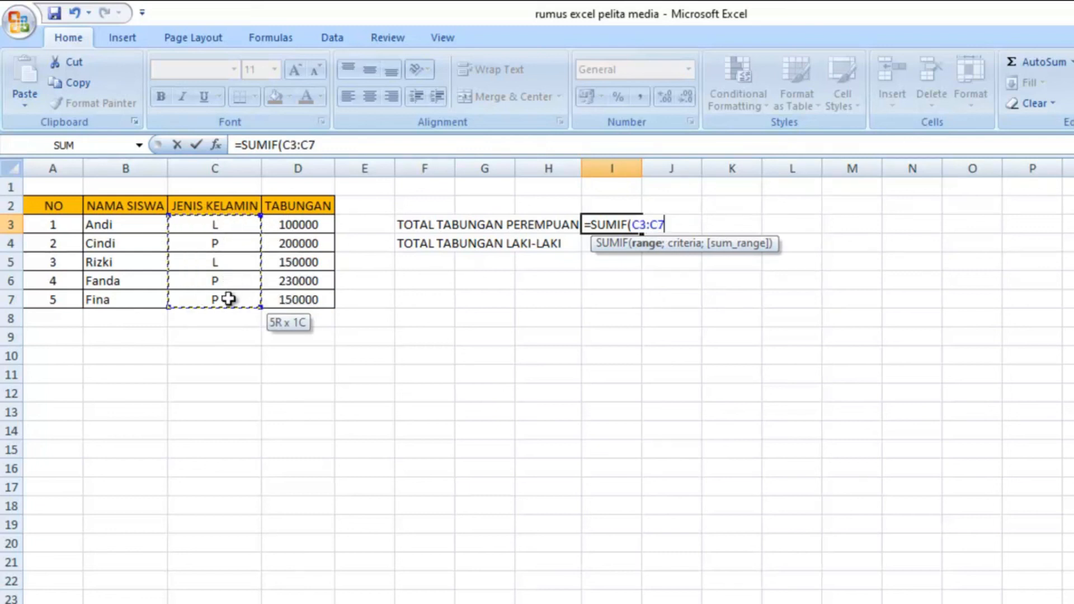
text(;)
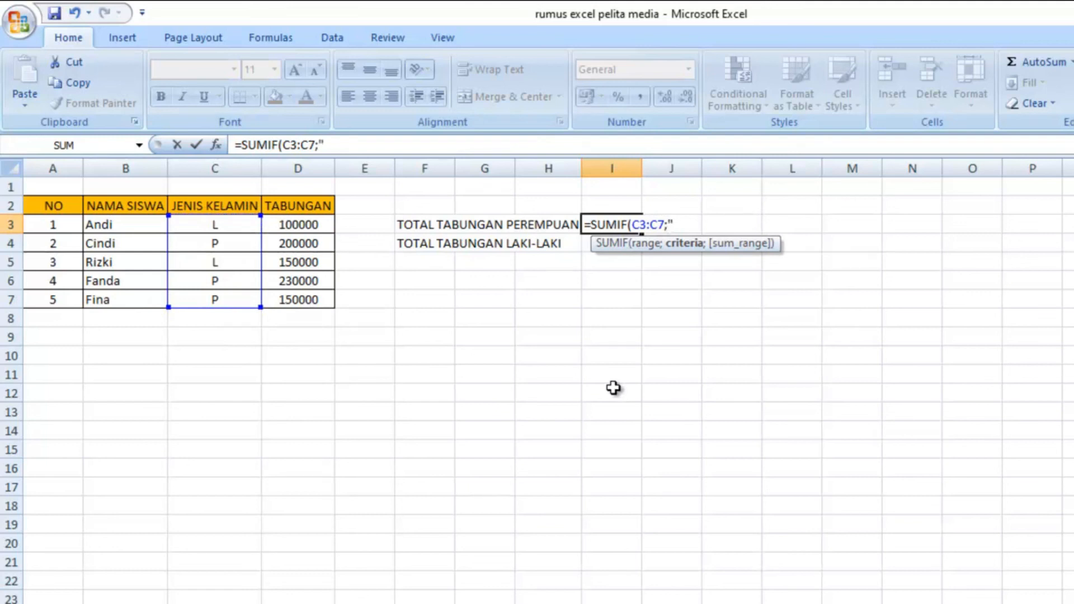
text("P";)
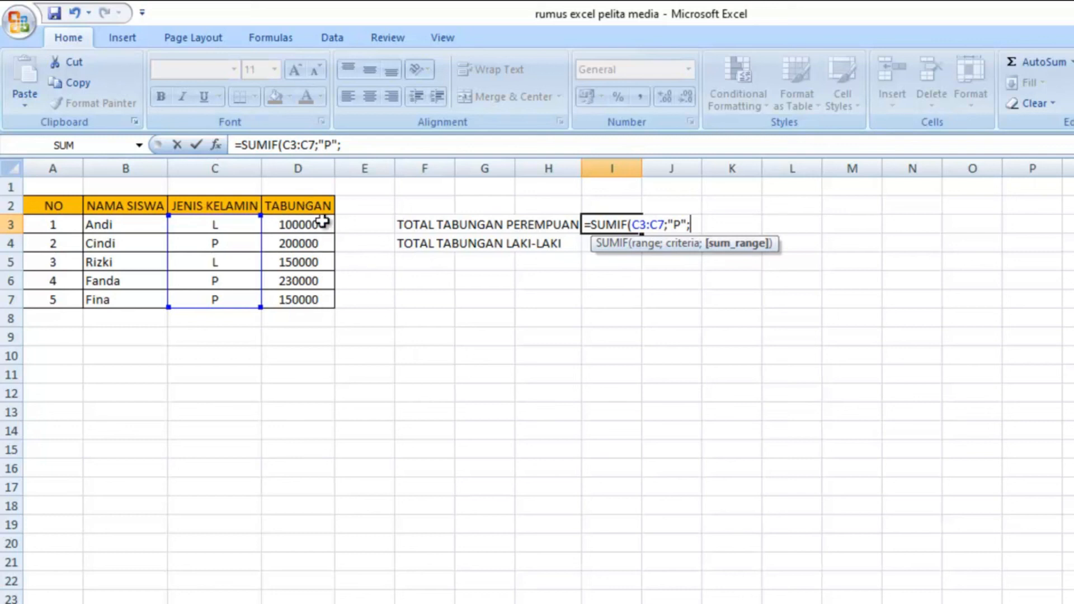
drag(317, 225, 317, 302)
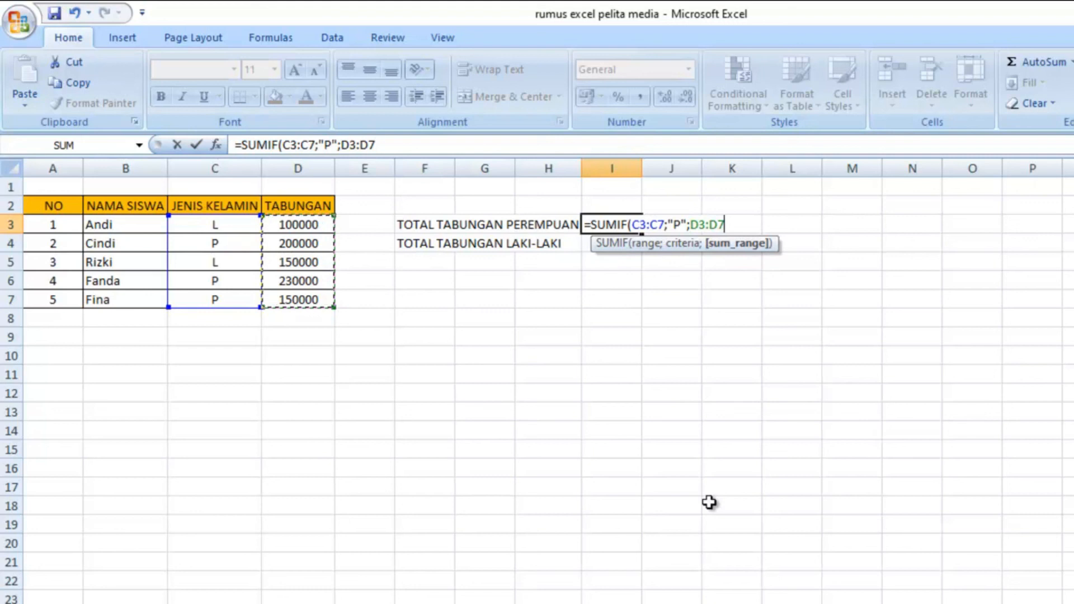
key(Return)
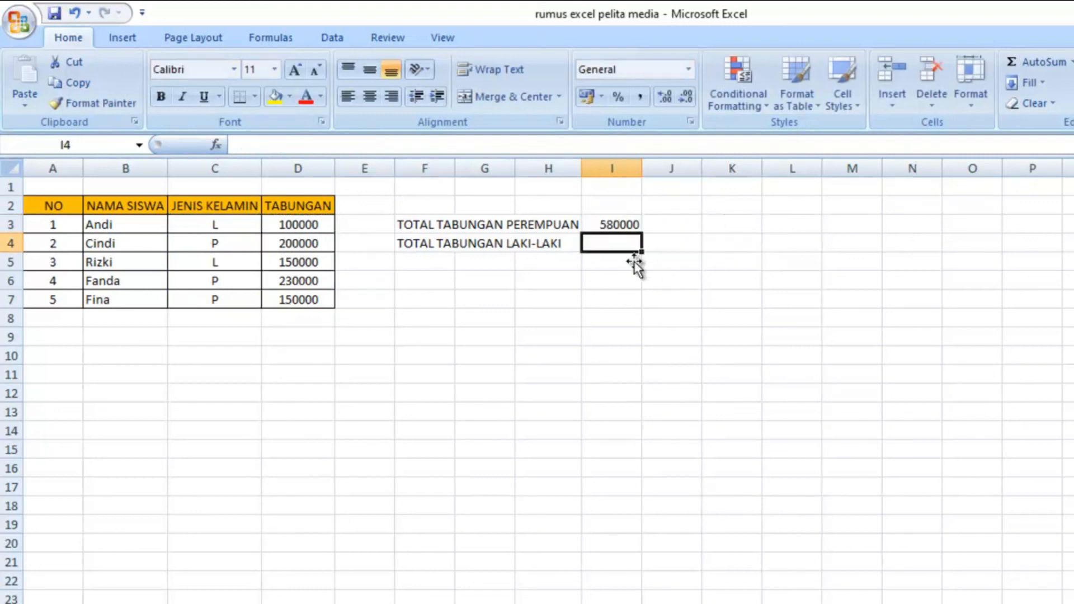
click(619, 219)
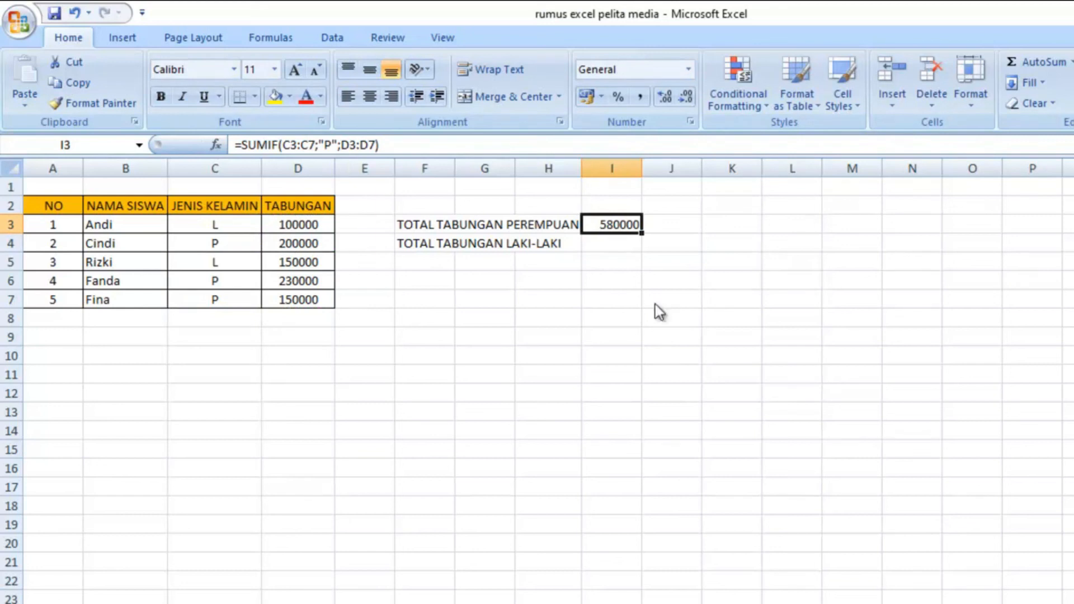
Step: In cell K3, enter a SUM formula adding D4, D6 and D7, and compare it with the SUMIF formula in I3
click(723, 228)
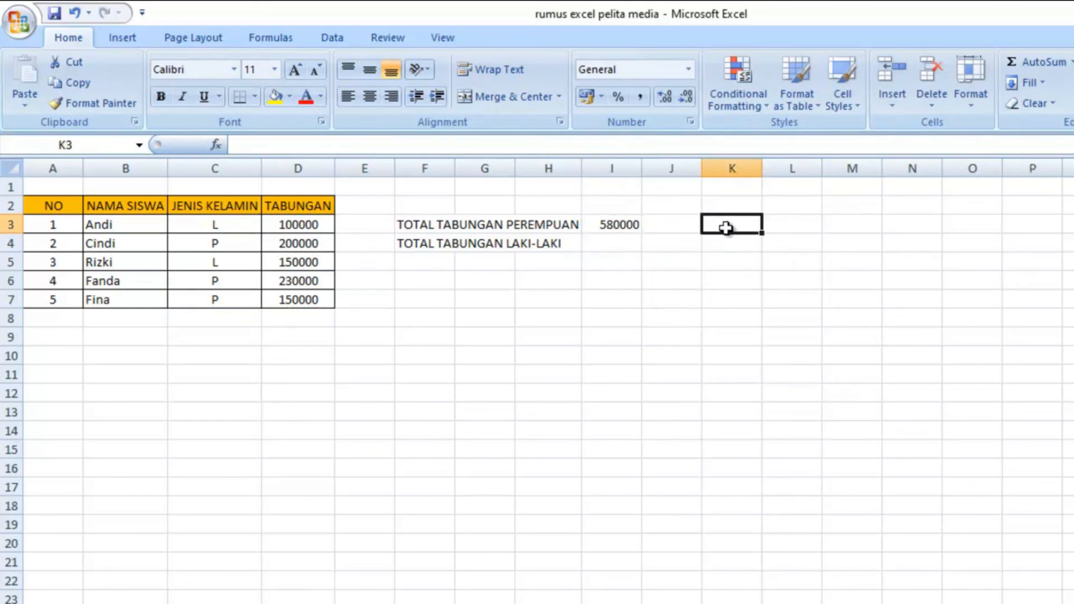
text(=SUM)
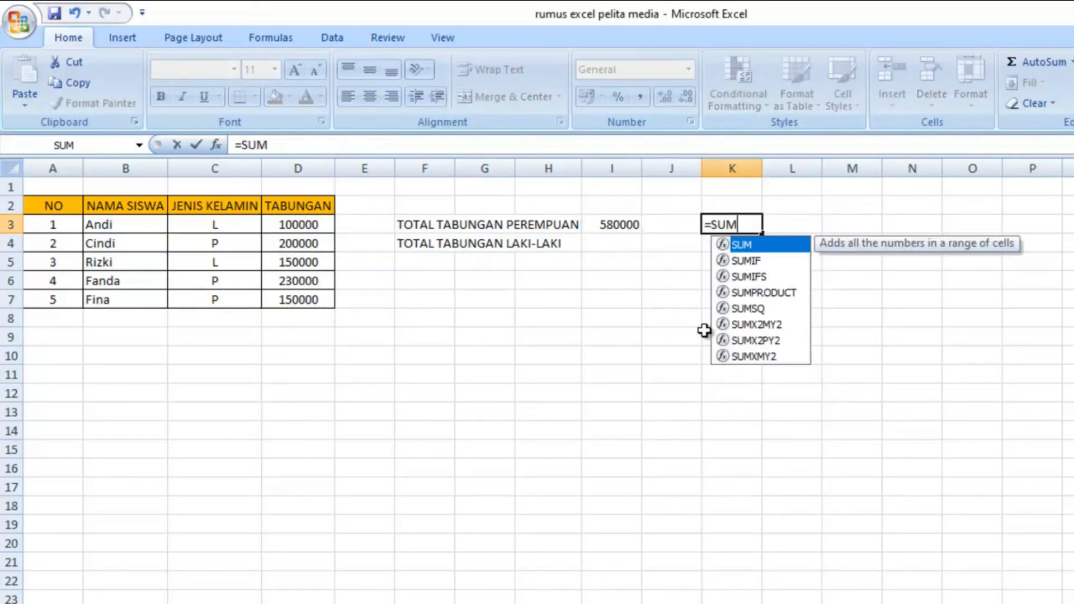
text(()
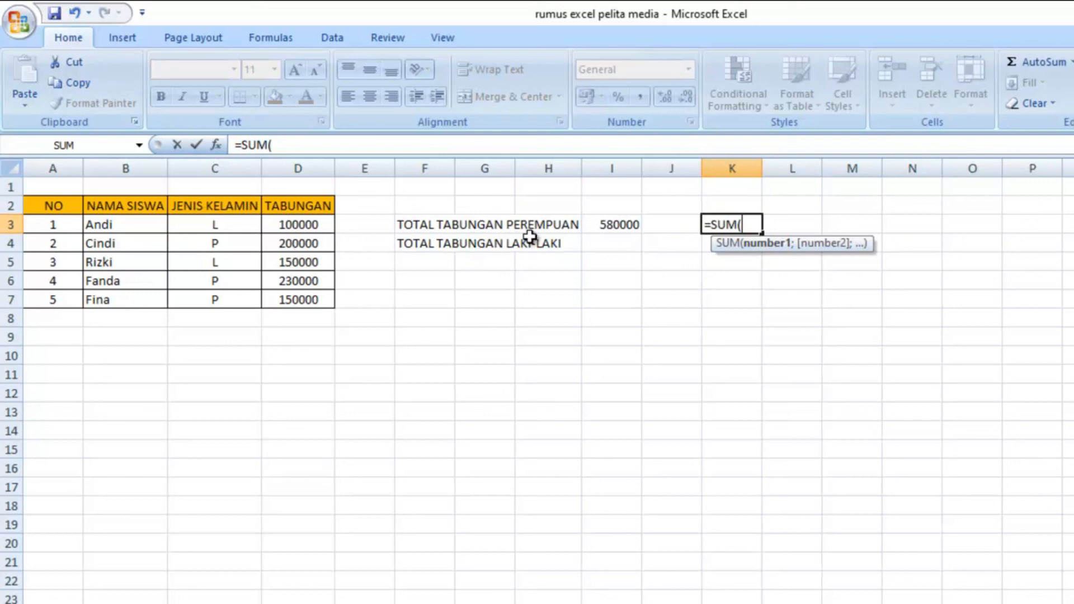
click(302, 243)
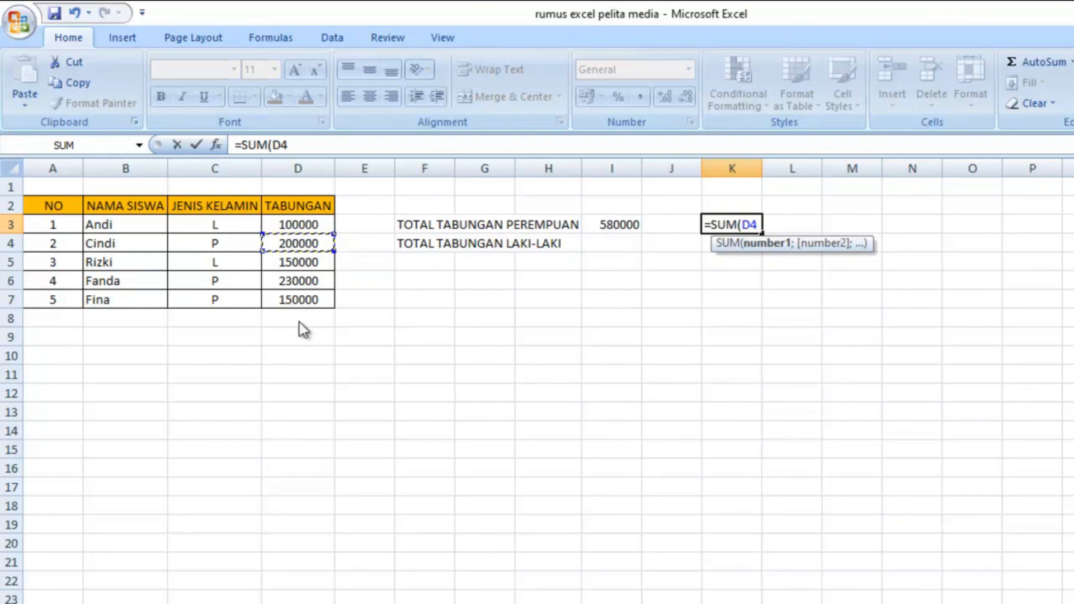
text(;)
click(302, 281)
text(;)
click(296, 301)
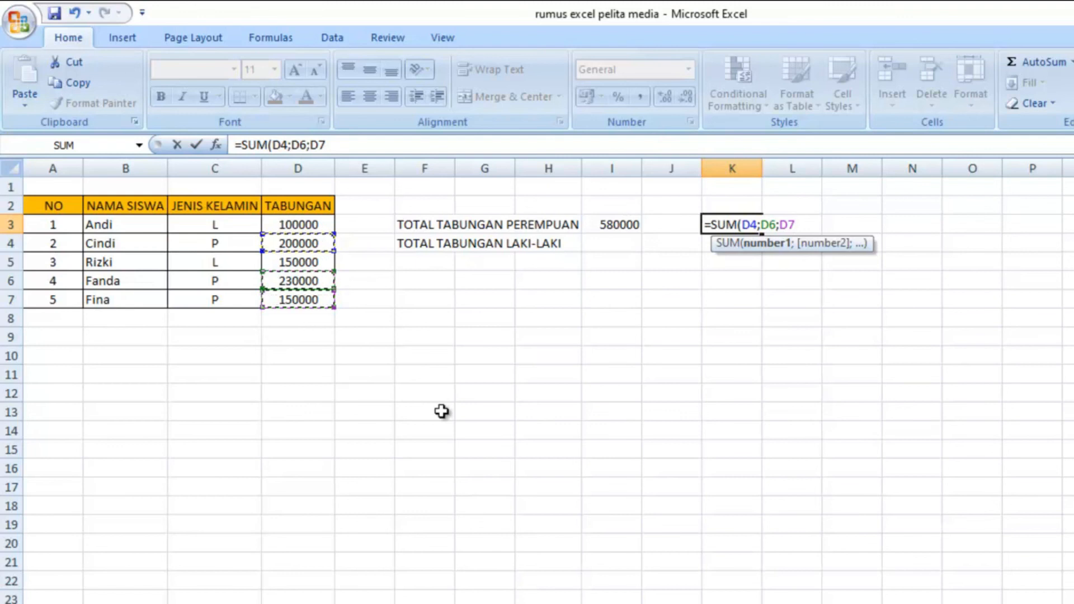
key(Return)
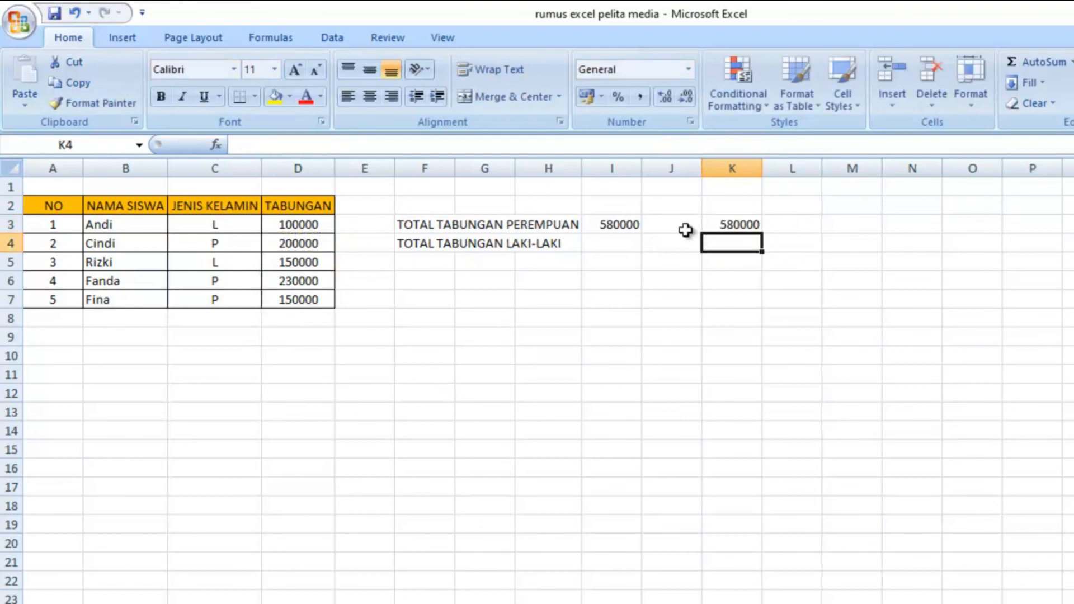
click(607, 226)
click(721, 226)
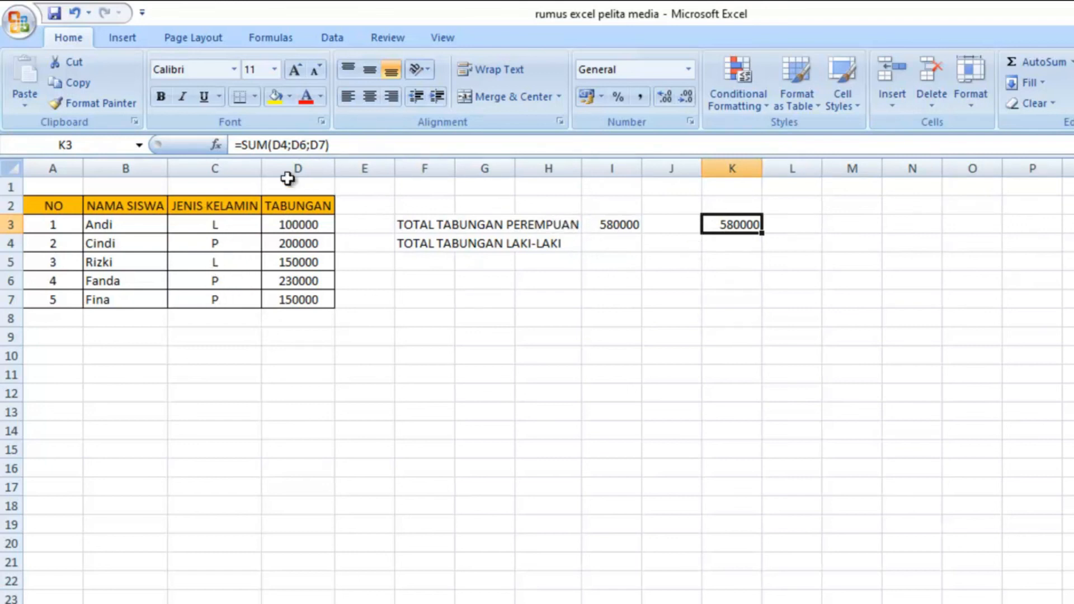
click(618, 226)
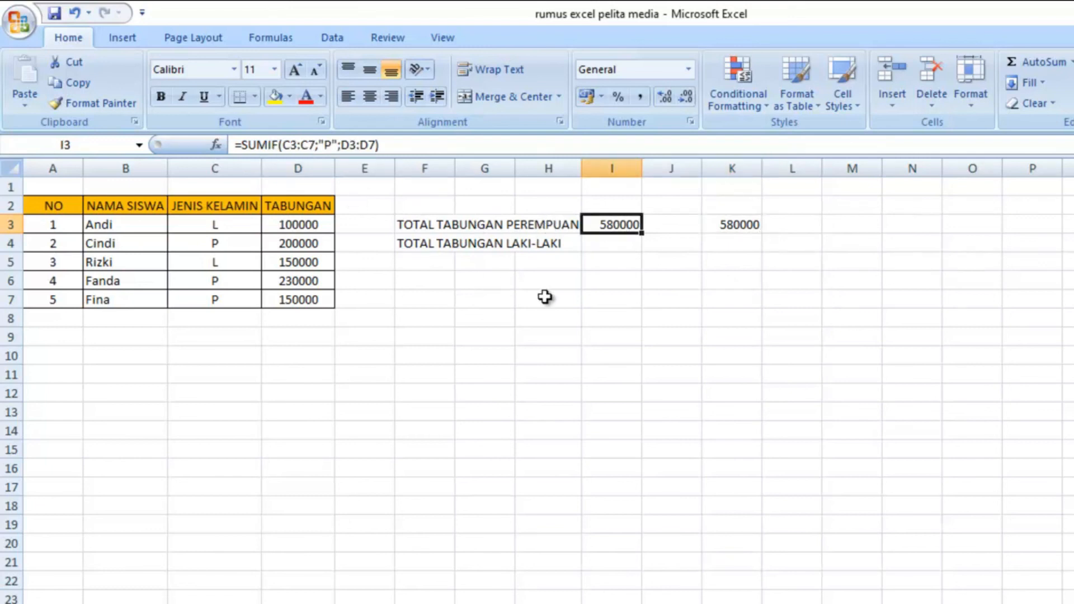
Step: In cell I4, enter a SUMIF formula with range C3:C7, criterion "L" and sum range D3:D7
click(615, 243)
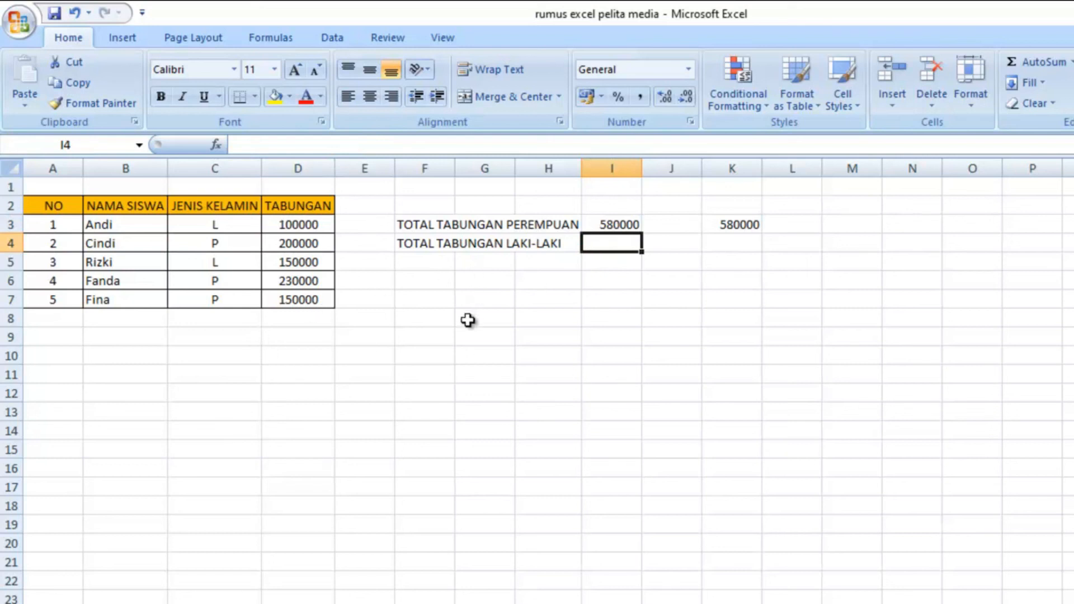
text(=SUM)
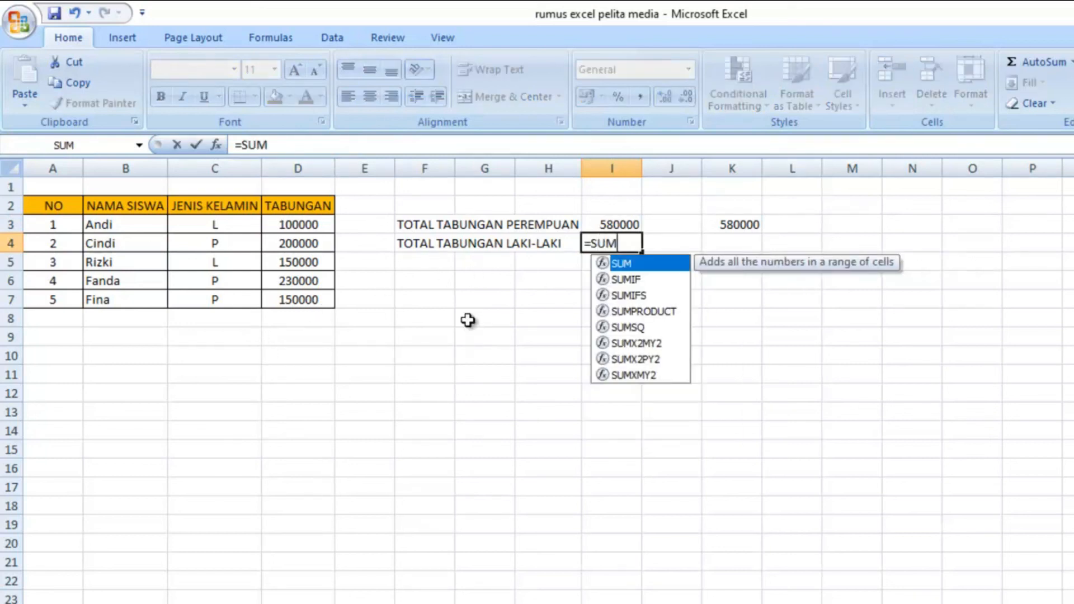
text(IF()
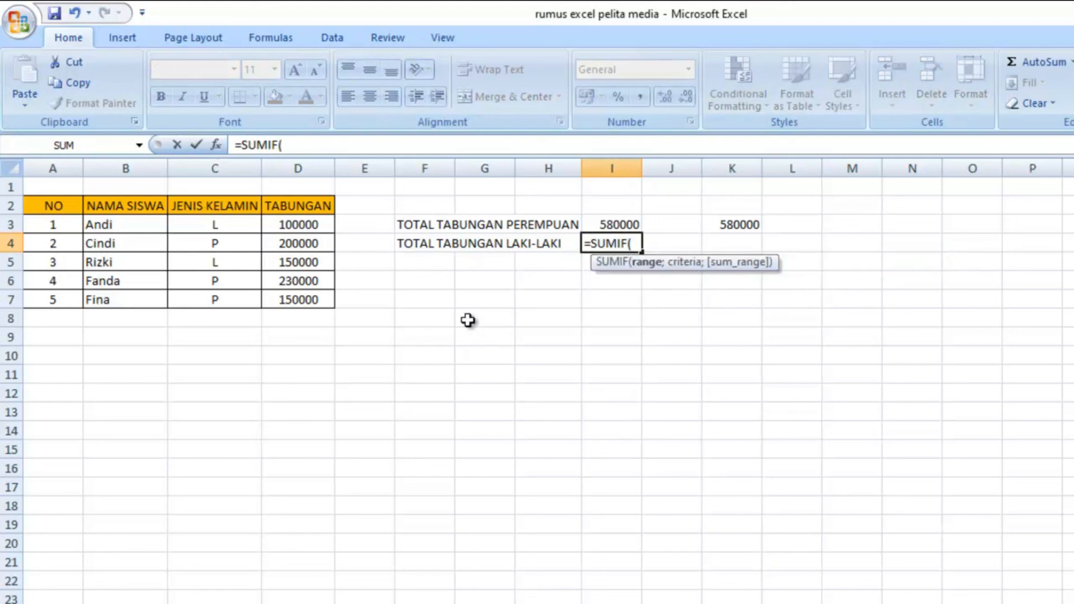
drag(217, 224, 217, 302)
text(;)
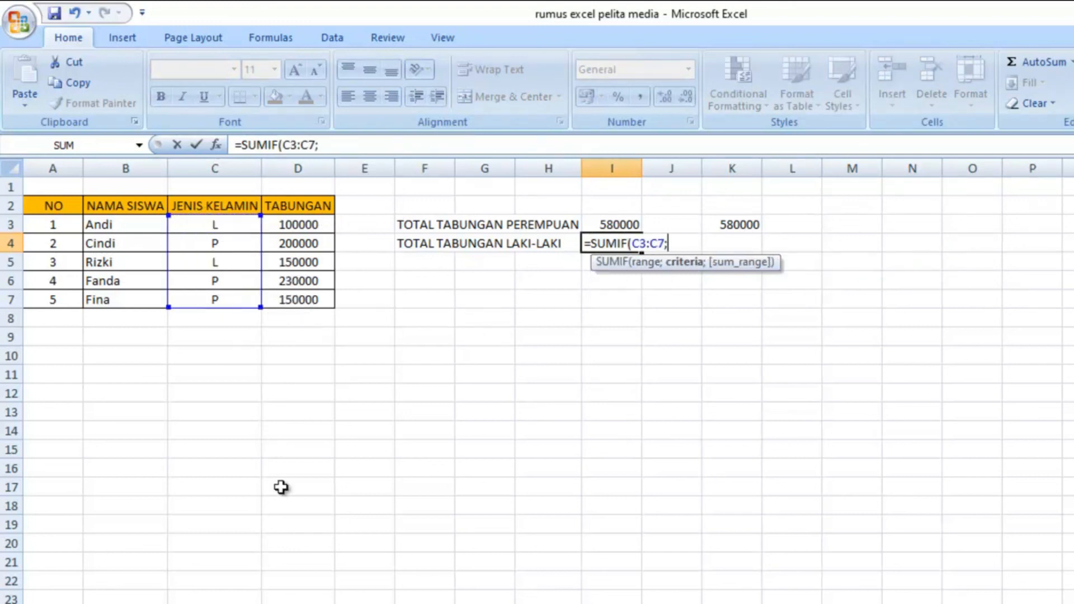
text("L")
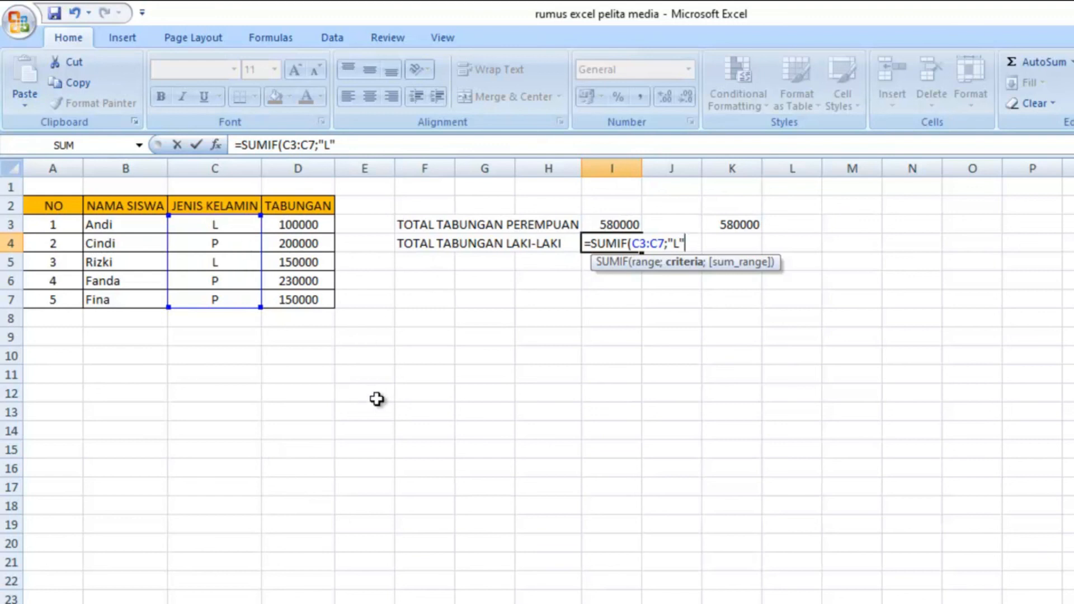
text(;)
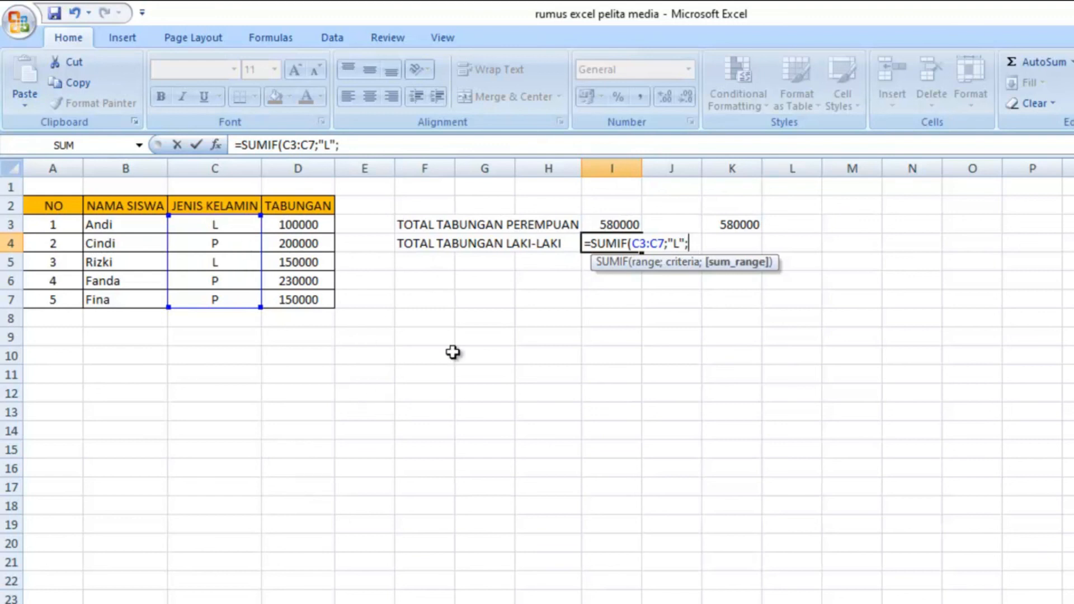
drag(303, 221, 304, 300)
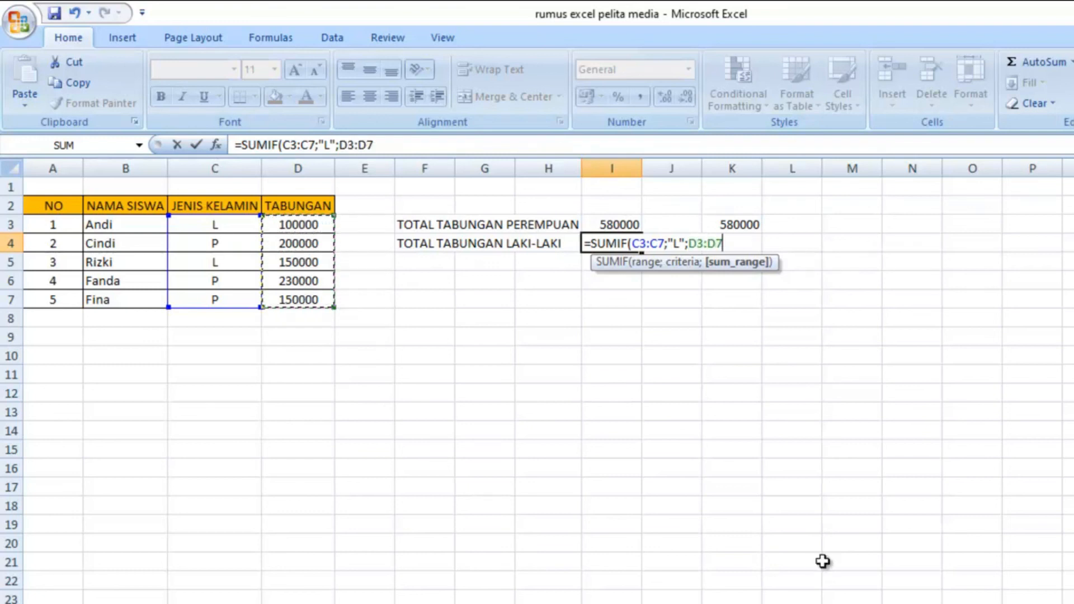
key(Return)
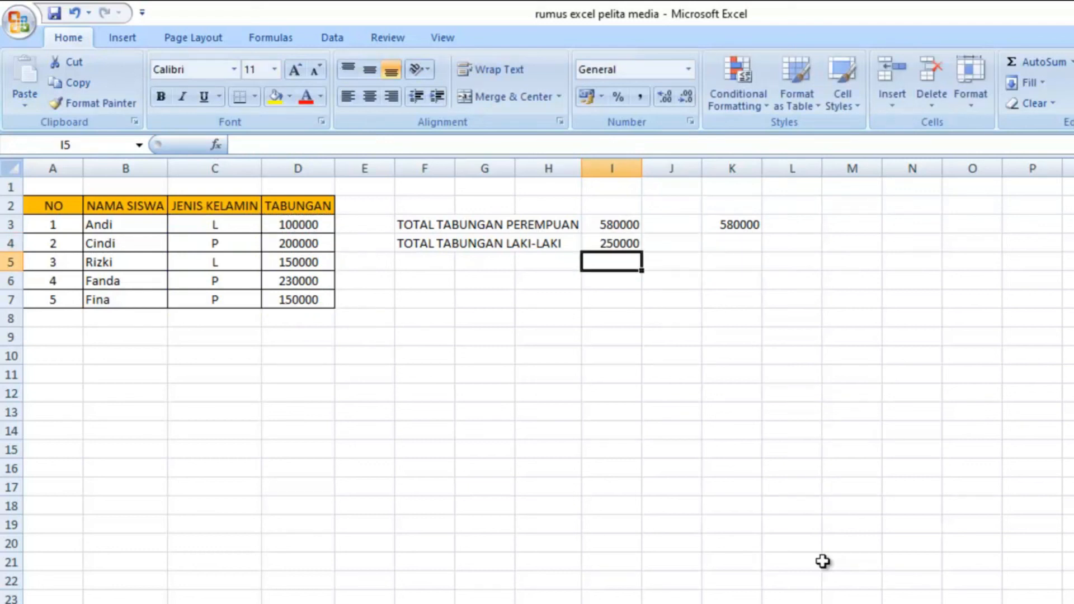
Step: In cell K4, enter a SUM formula adding D3 and D5 to total the male students' savings
click(710, 249)
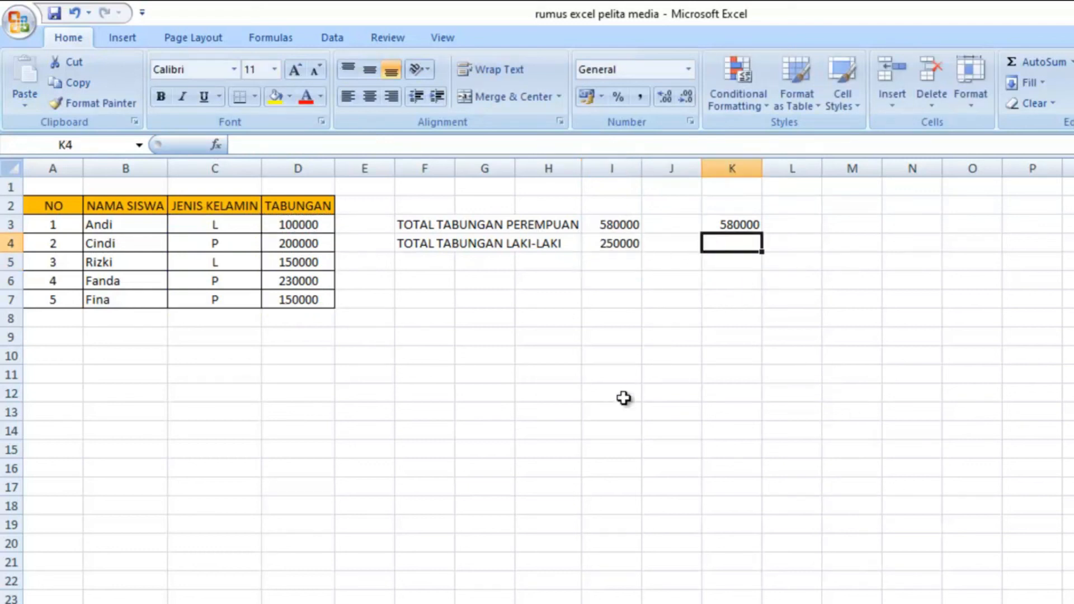
text(=SU)
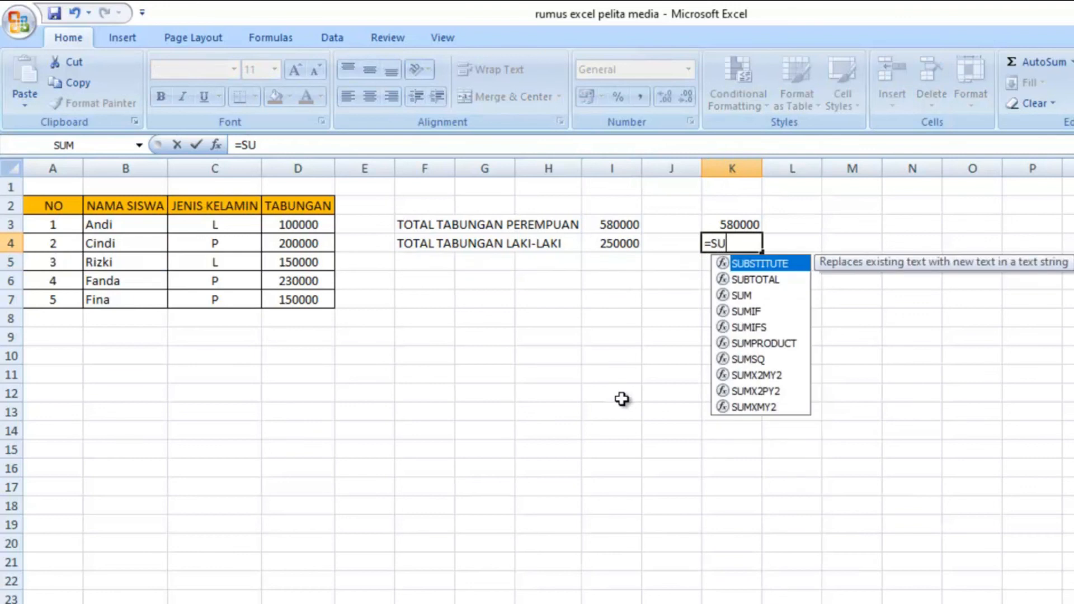
text(M()
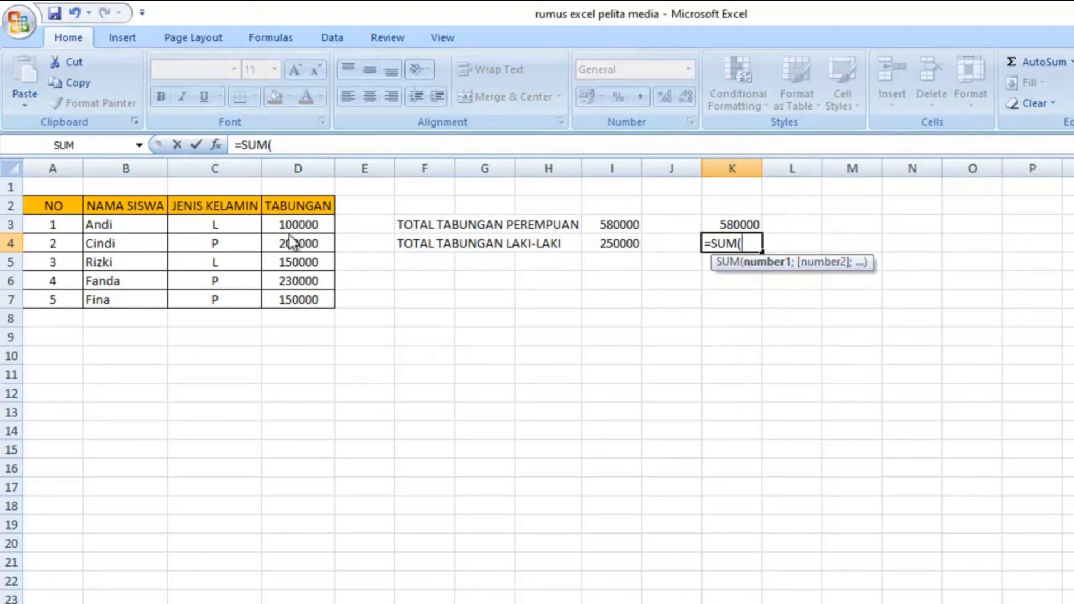
click(310, 225)
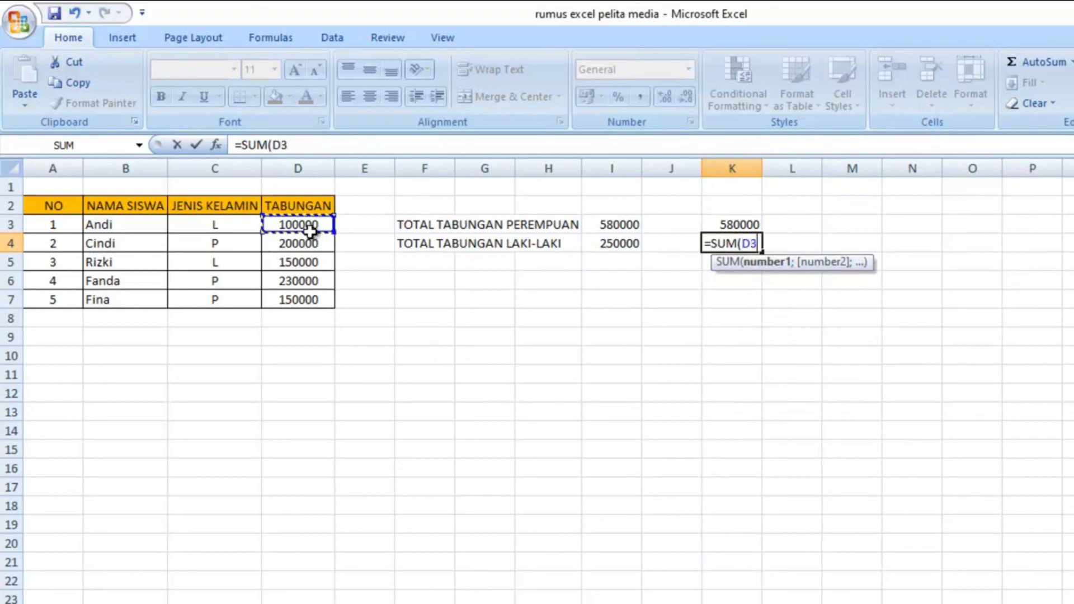
text(;)
click(298, 261)
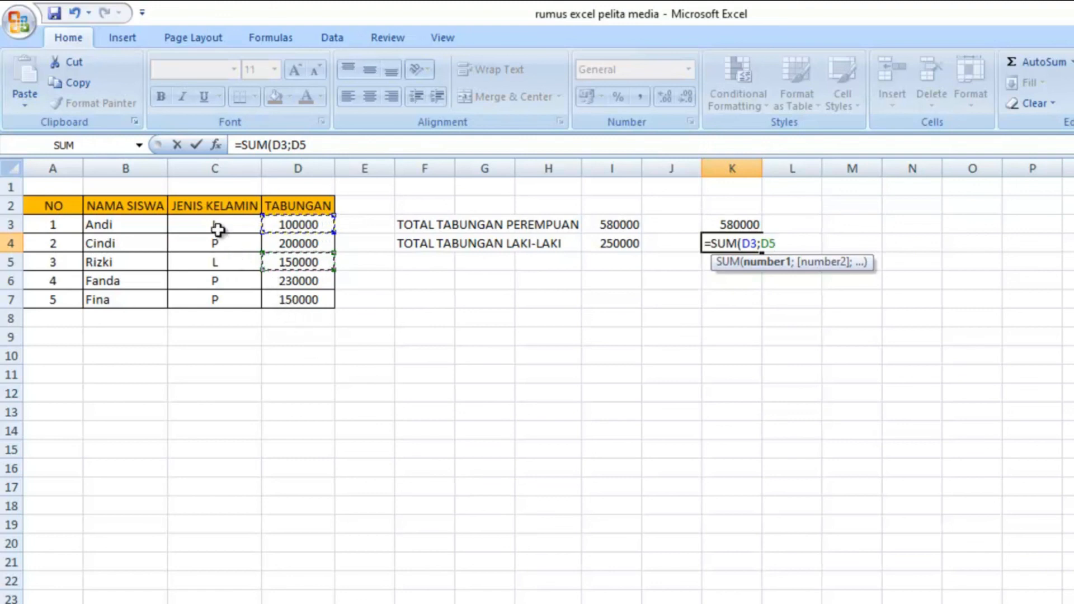
key(Return)
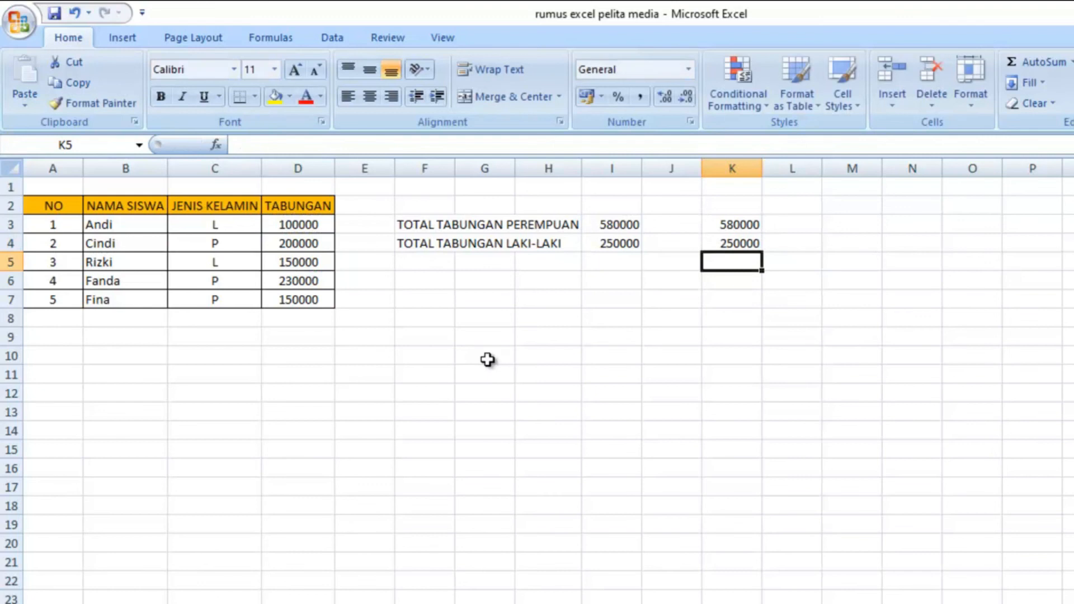
Step: Compare the SUM formula in K4 with the SUMIF formula in I4
click(733, 243)
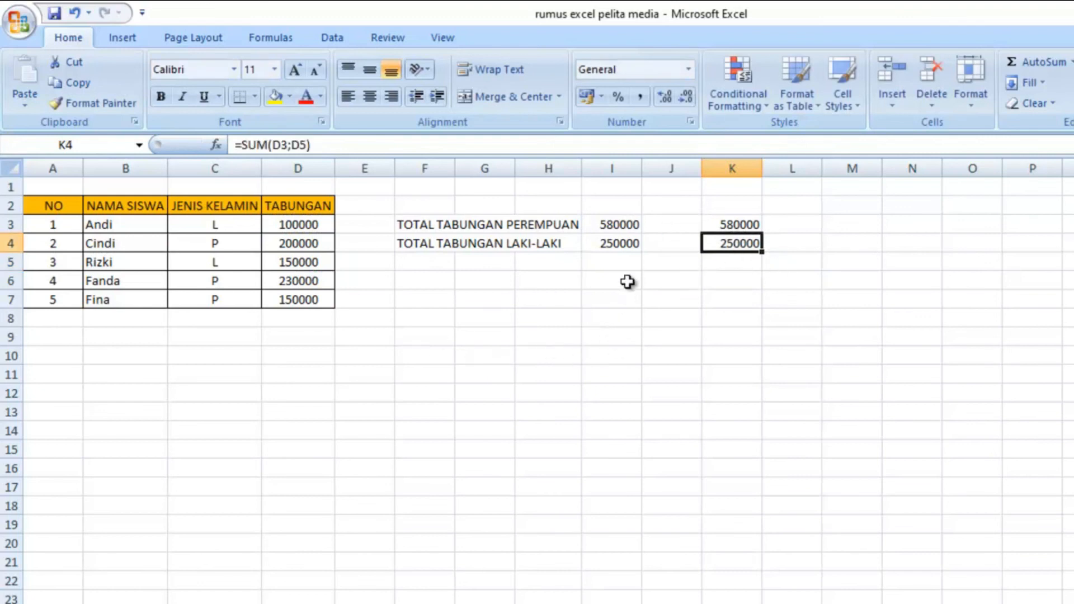
click(629, 247)
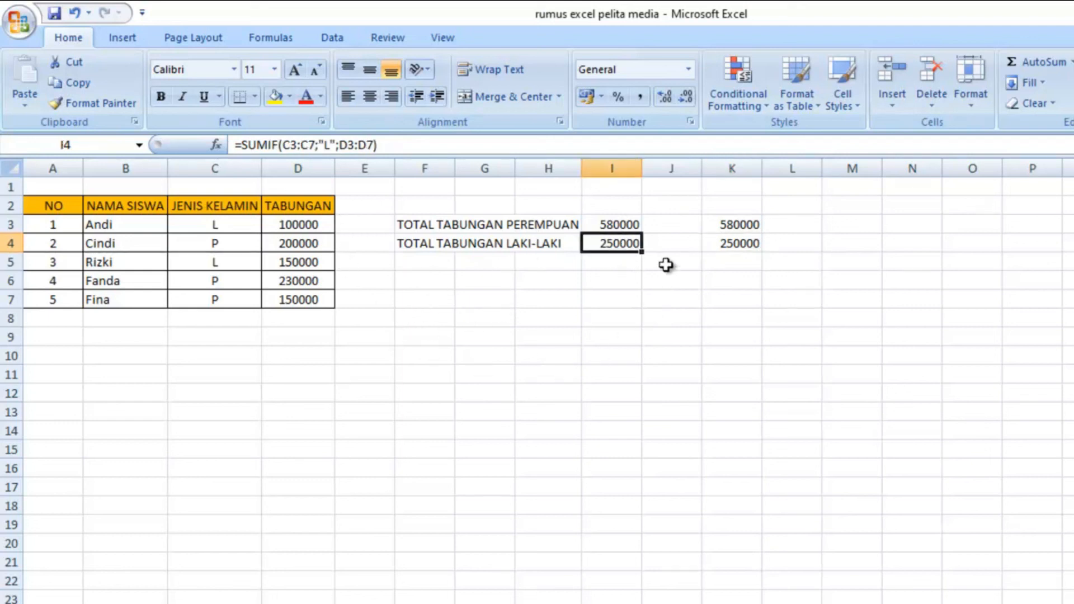
click(729, 247)
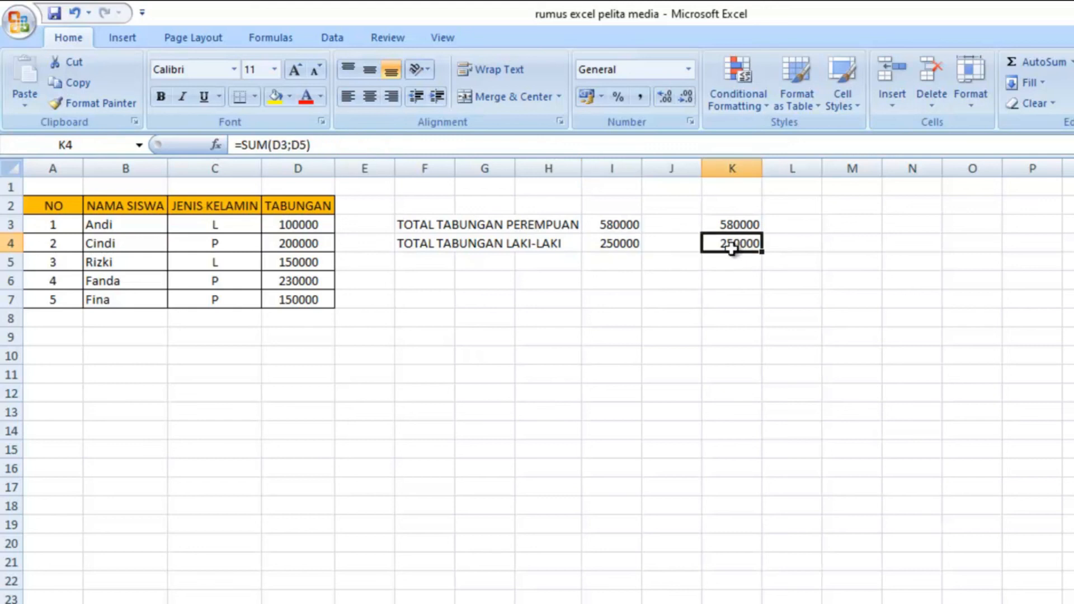
click(622, 255)
click(618, 245)
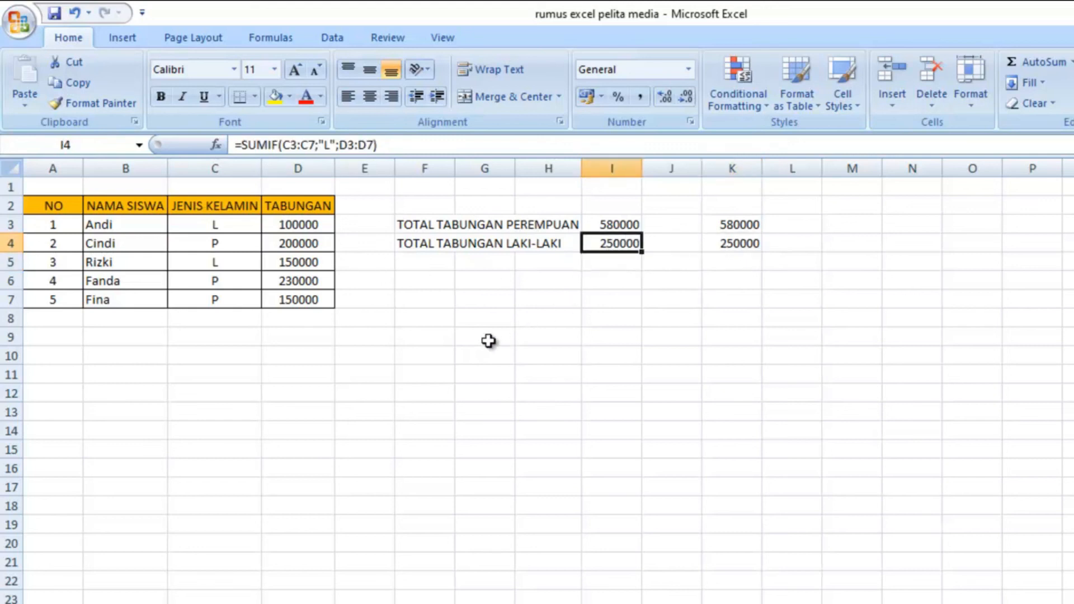